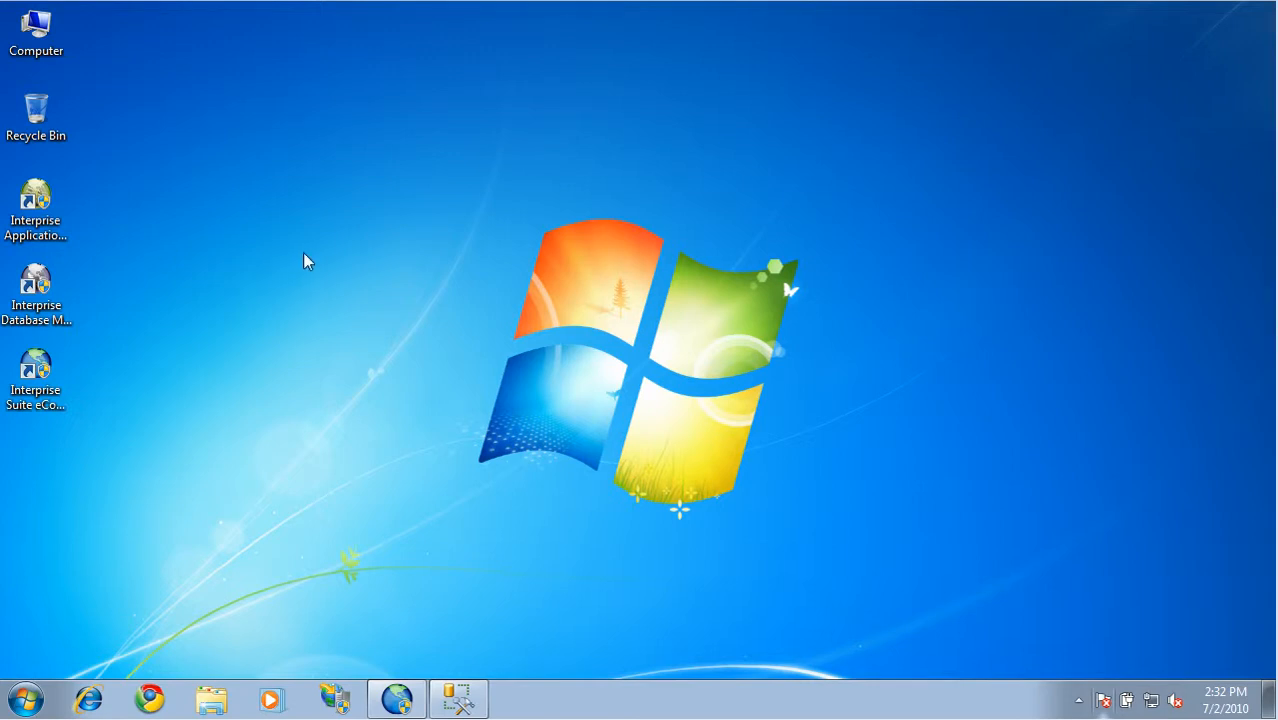
View the customer's My Downloads page on the Interprise Solutions website in Chrome, and close the browser
{"action": "left_click_drag", "start_coordinate": [205, 440], "coordinate": [2, 172]}
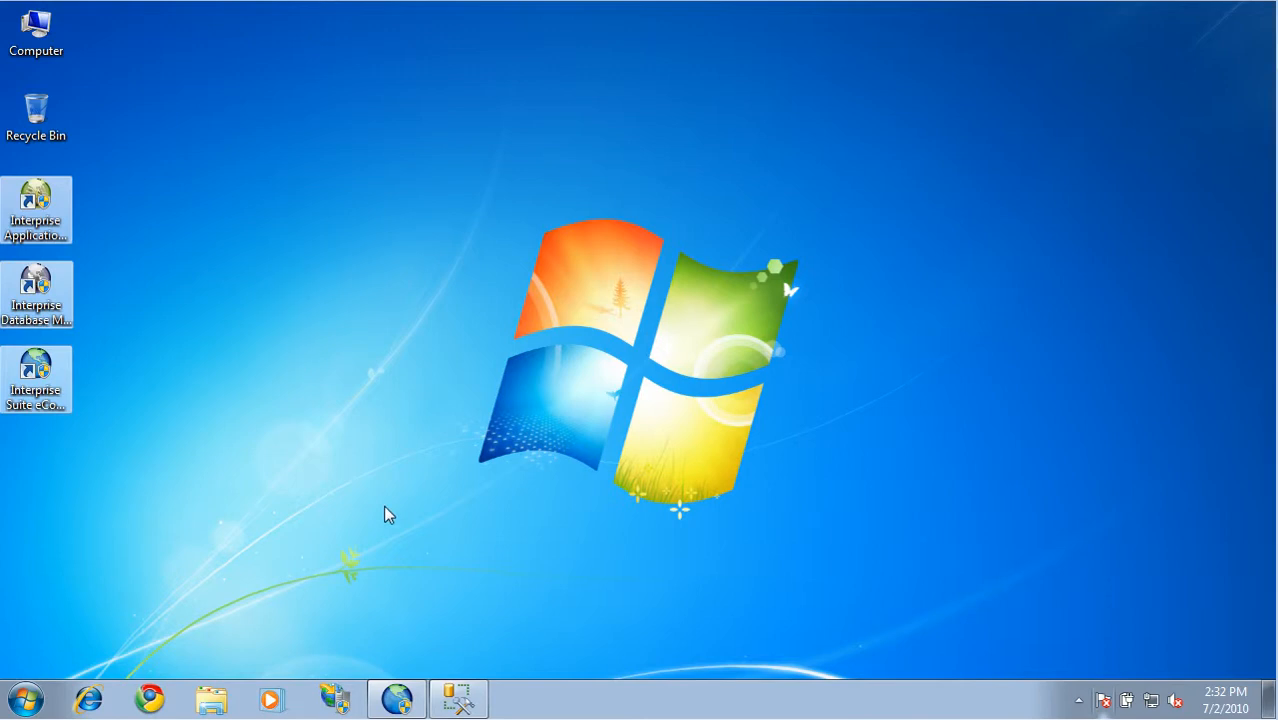
{"action": "left_click", "coordinate": [152, 699]}
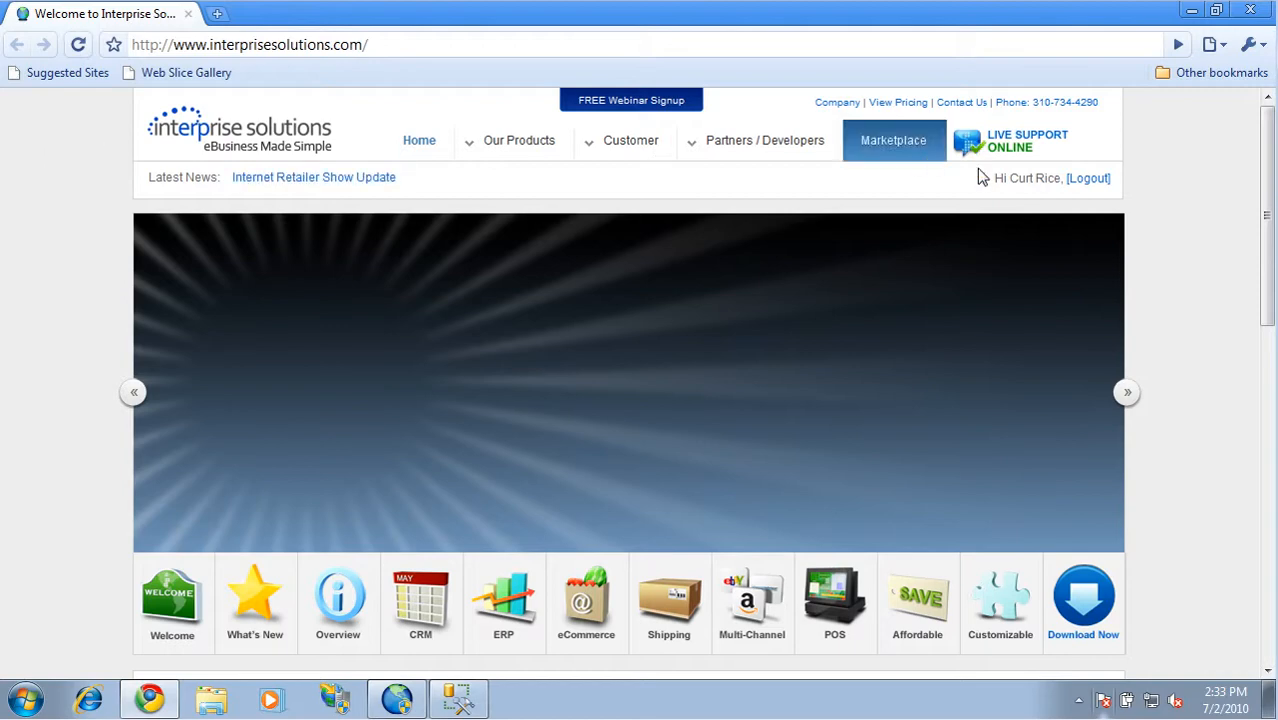
{"action": "left_click", "coordinate": [652, 146]}
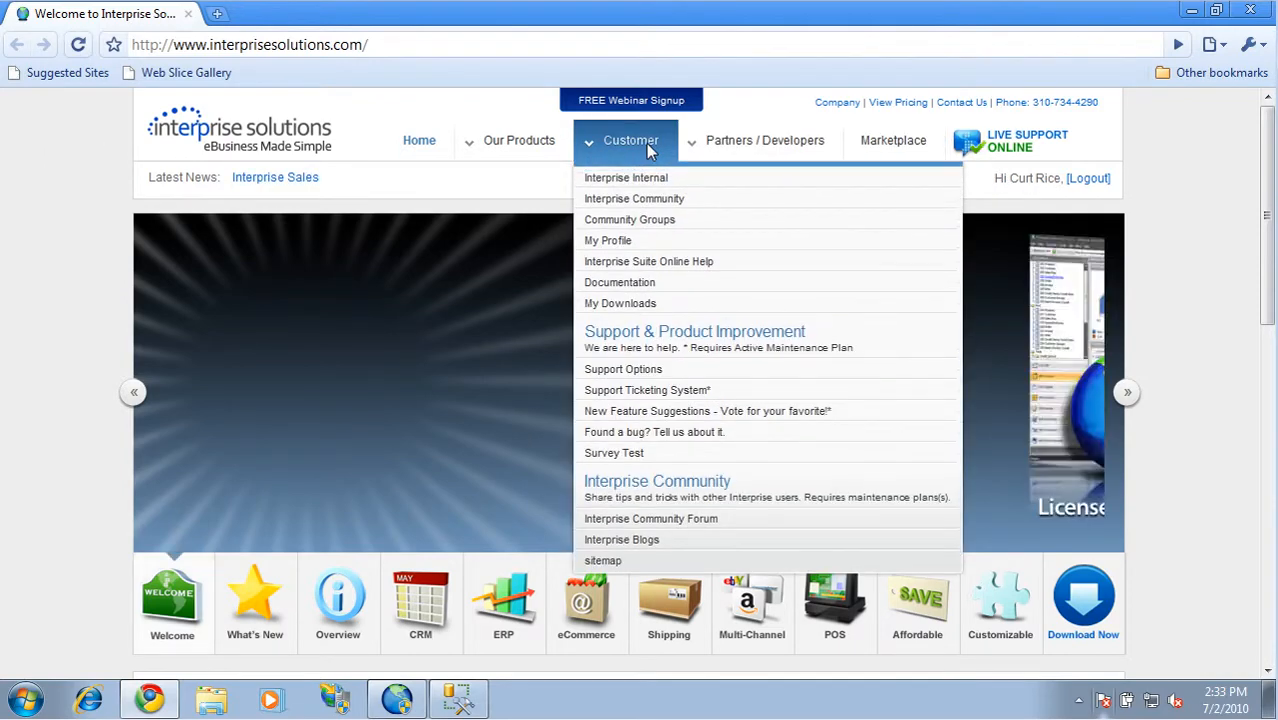
{"action": "left_click", "coordinate": [645, 311]}
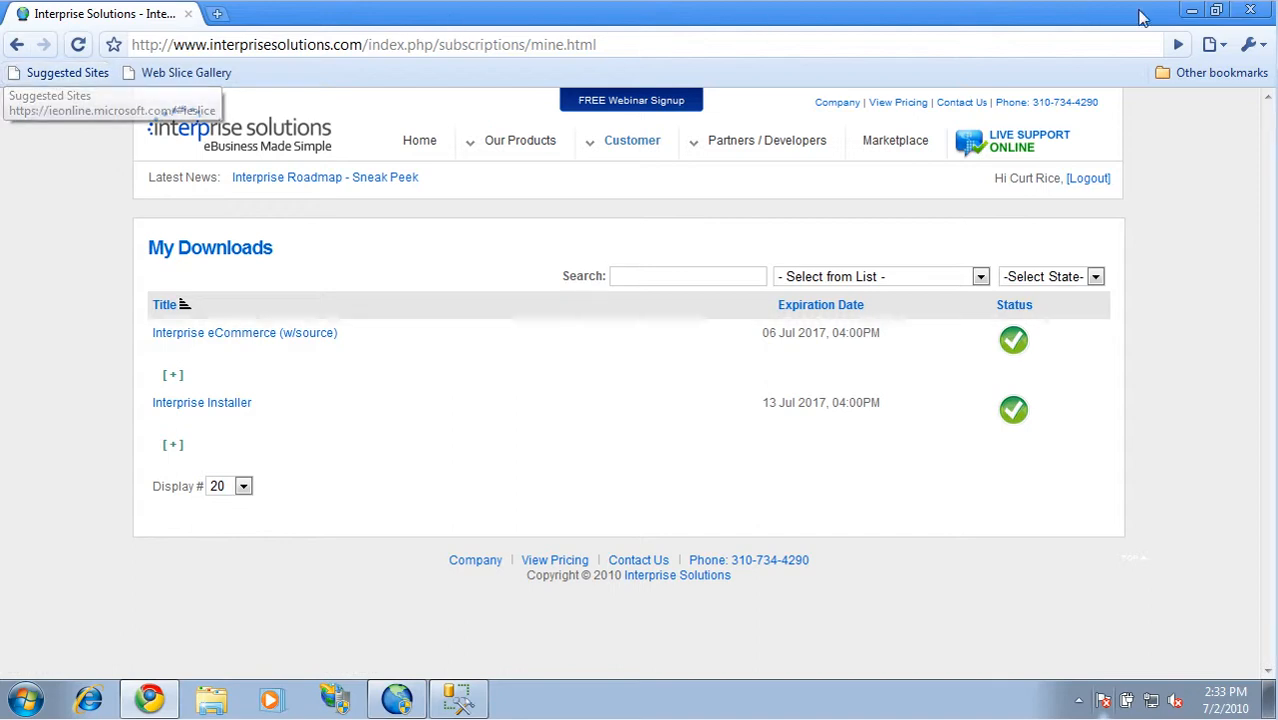
{"action": "left_click", "coordinate": [1249, 10]}
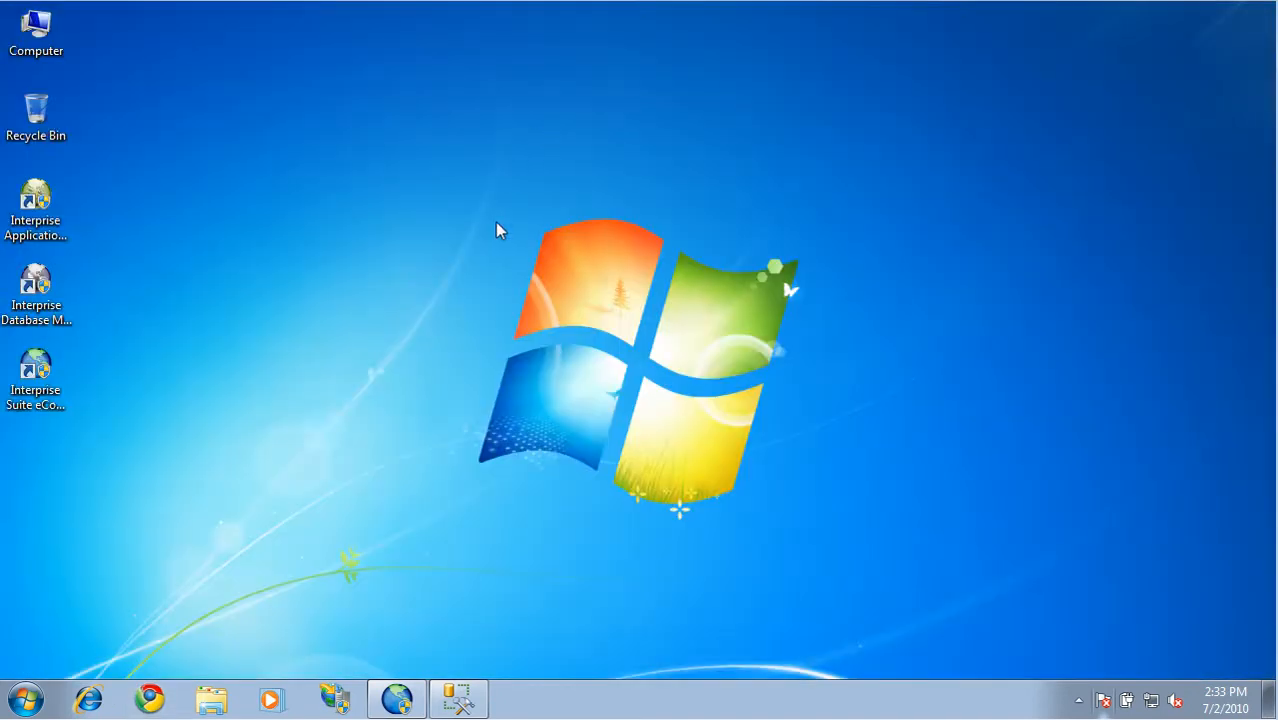
Browse the local disk to inetpub\wwwroot\InterpriseSuiteECommerce to view the site's files, and minimize the folder window
{"action": "right_click", "coordinate": [36, 27]}
{"action": "left_click", "coordinate": [80, 42]}
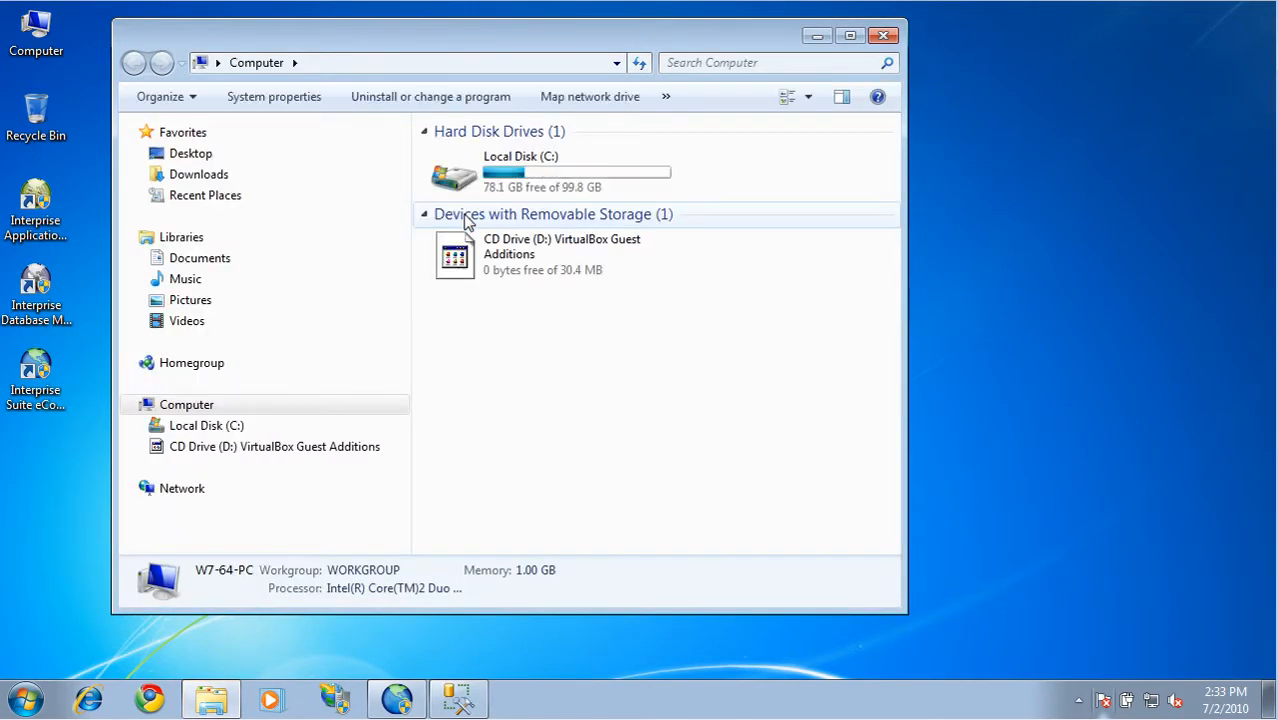
{"action": "left_click", "coordinate": [138, 426]}
{"action": "scroll", "coordinate": [155, 423], "scroll_direction": "up", "scroll_amount": 1}
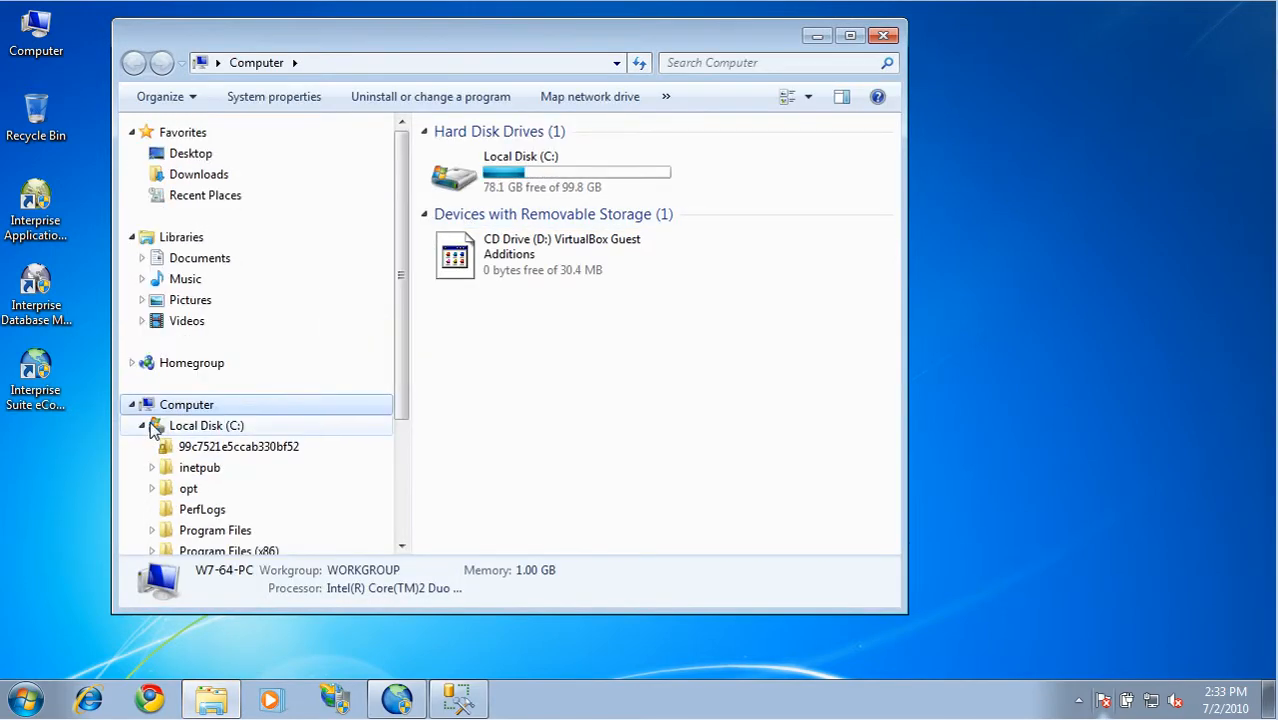
{"action": "left_click", "coordinate": [150, 466]}
{"action": "left_click", "coordinate": [162, 521]}
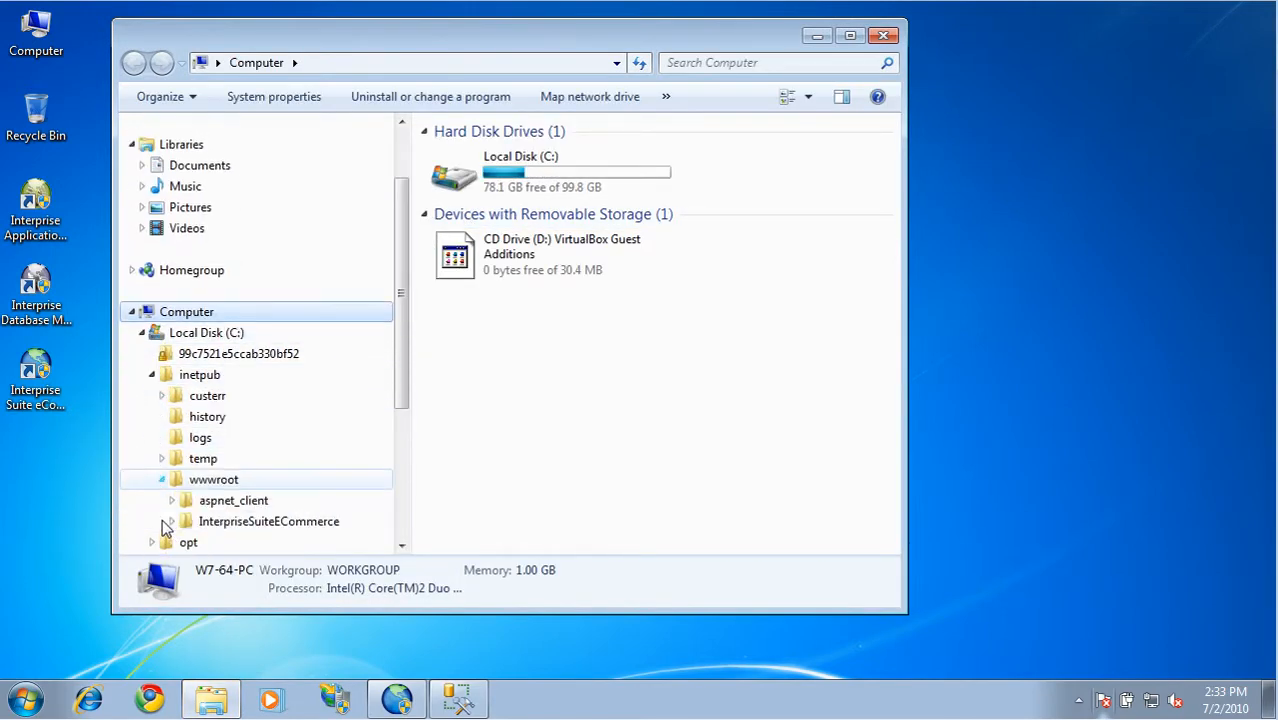
{"action": "left_click", "coordinate": [232, 524]}
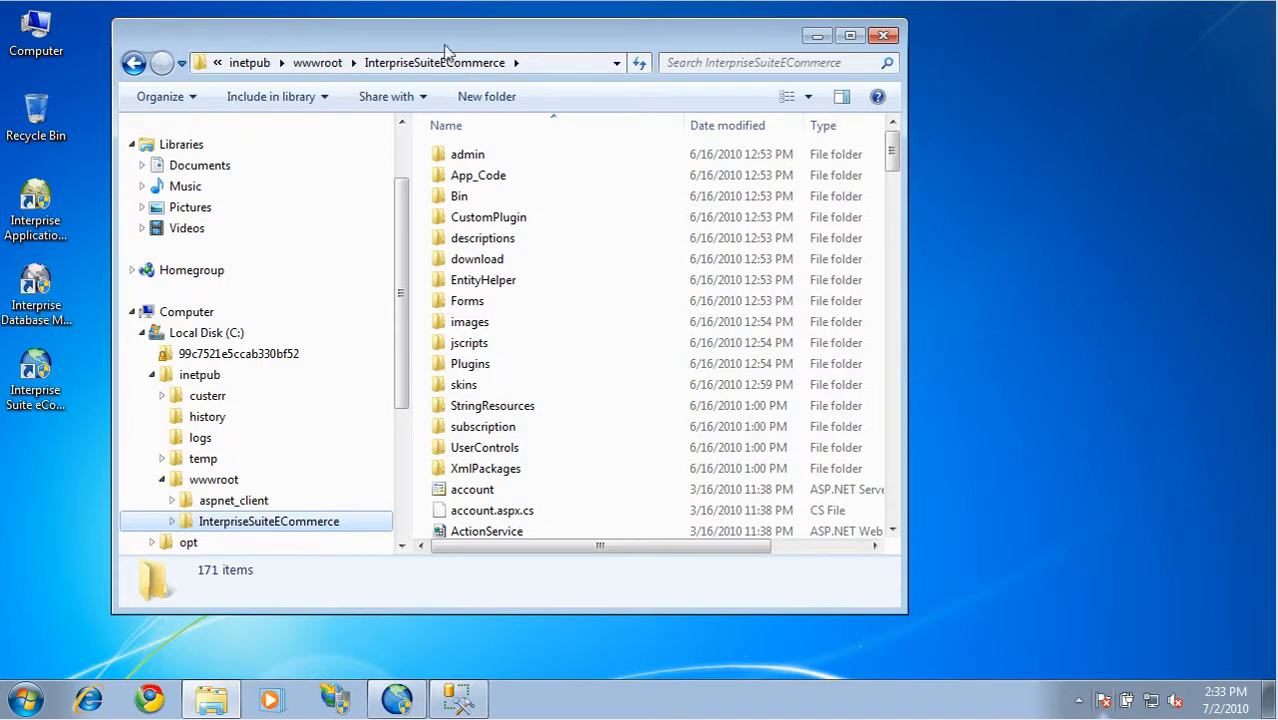
{"action": "left_click", "coordinate": [817, 35]}
Open IIS Manager maximized and expand the server's sites down to the contents of Default Web Site
{"action": "left_click", "coordinate": [343, 701]}
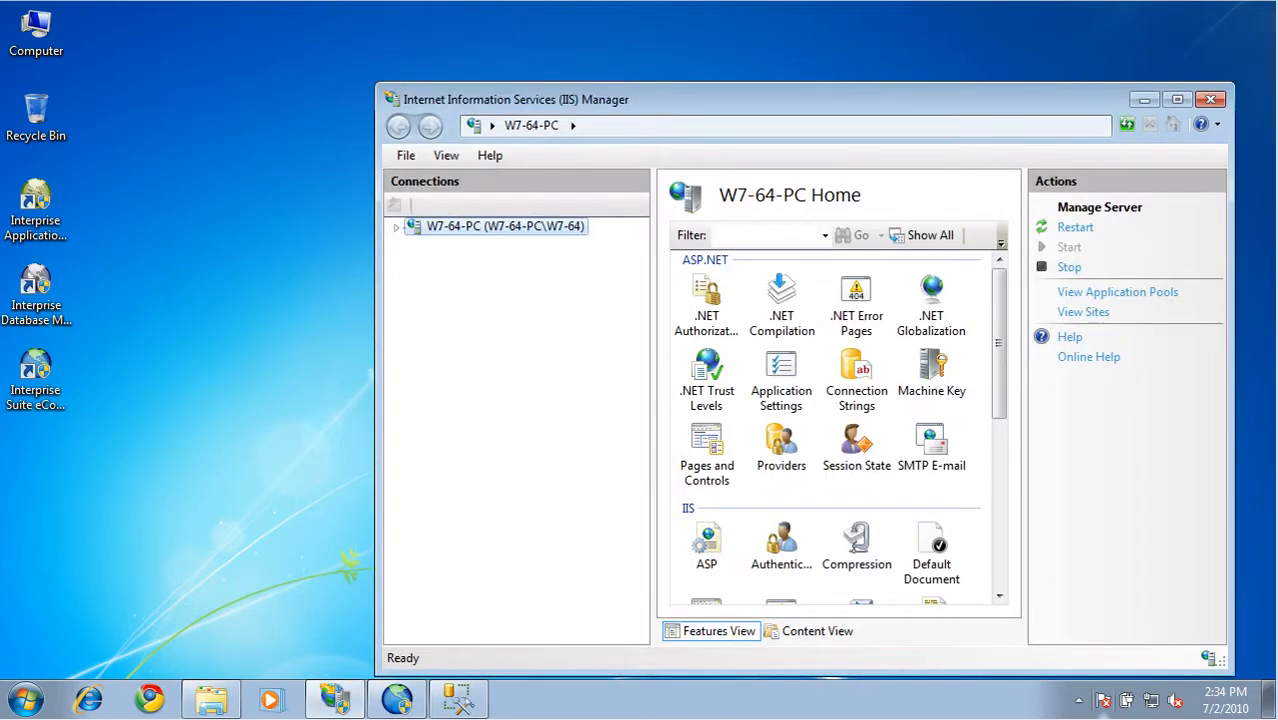
{"action": "left_click", "coordinate": [1190, 92]}
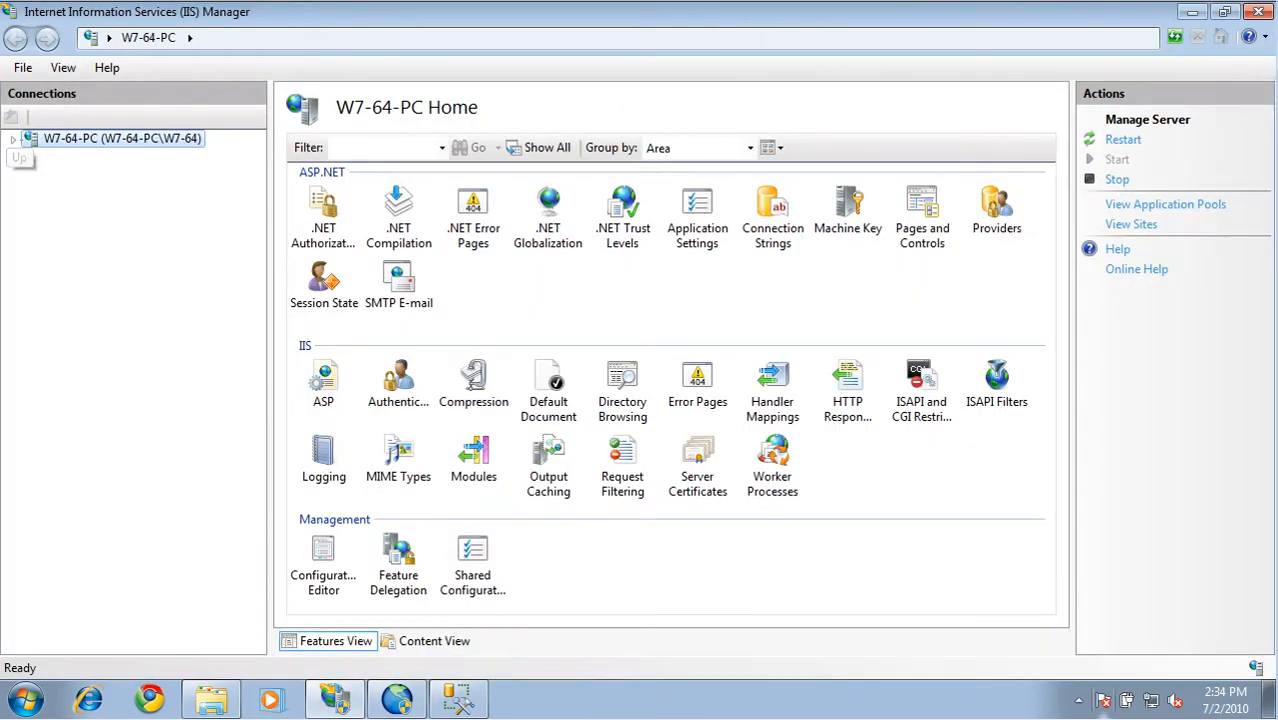
{"action": "left_click", "coordinate": [13, 140]}
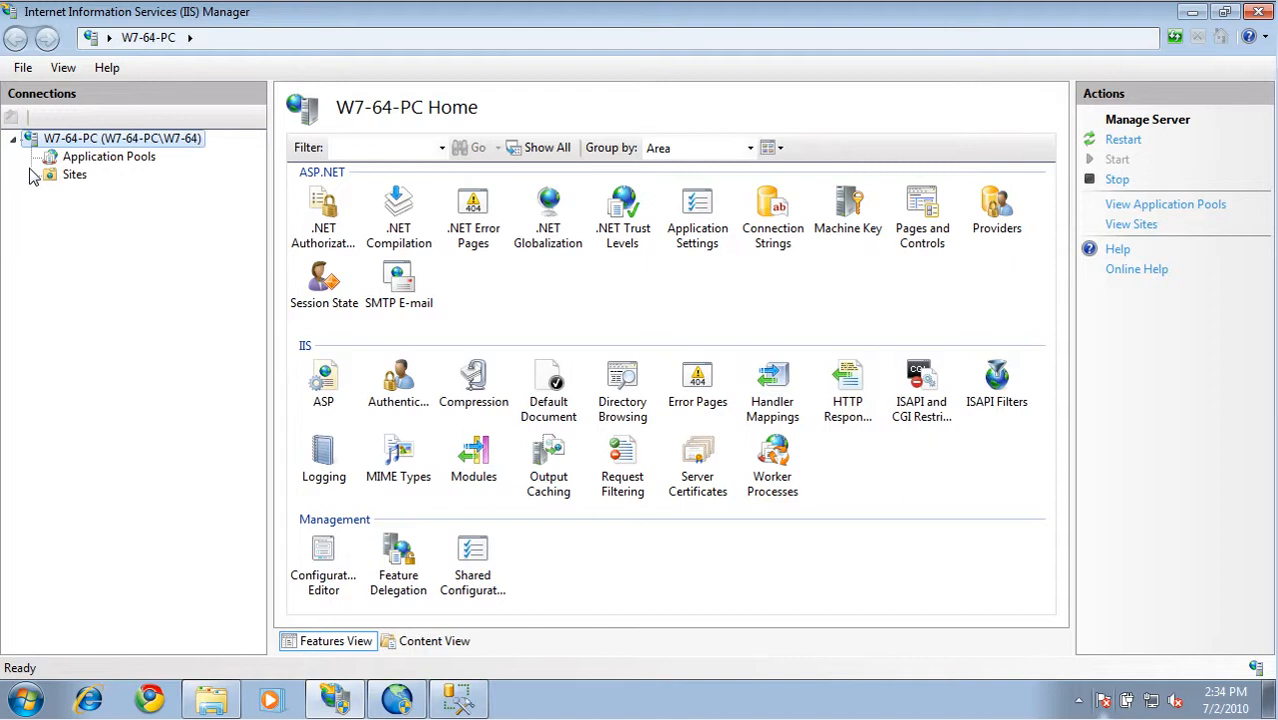
{"action": "left_click", "coordinate": [33, 178]}
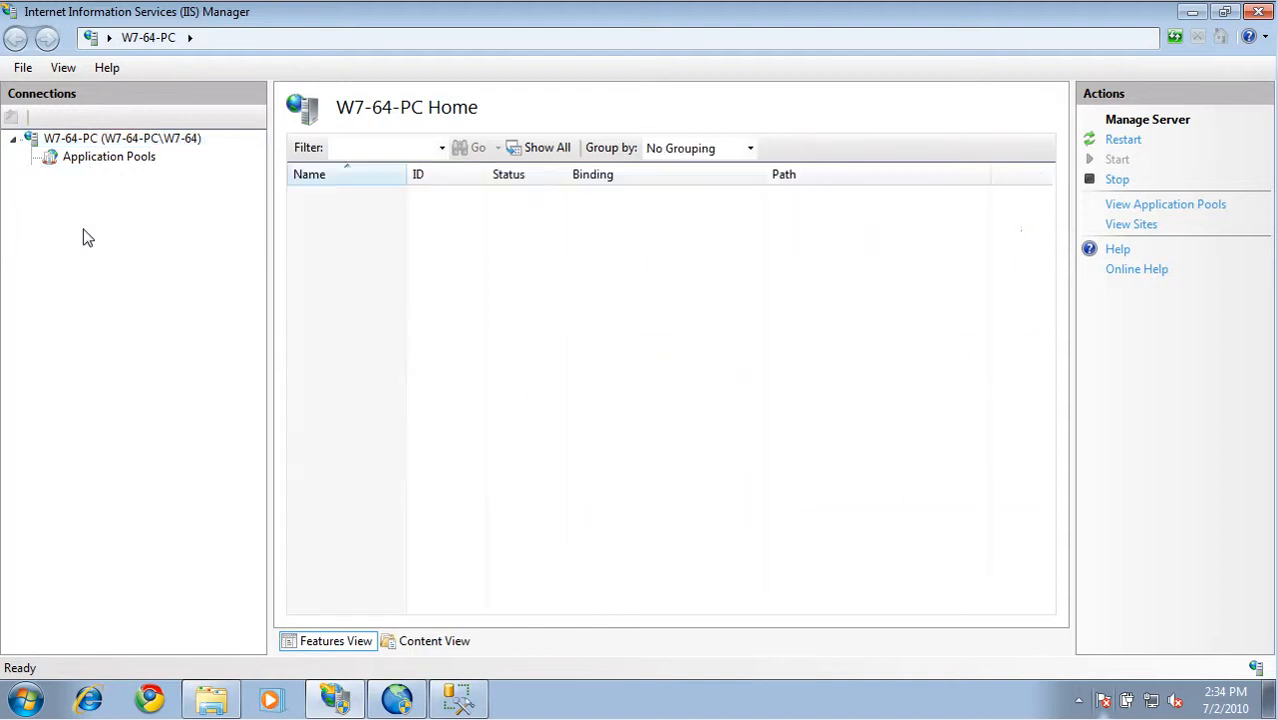
{"action": "left_click", "coordinate": [54, 194]}
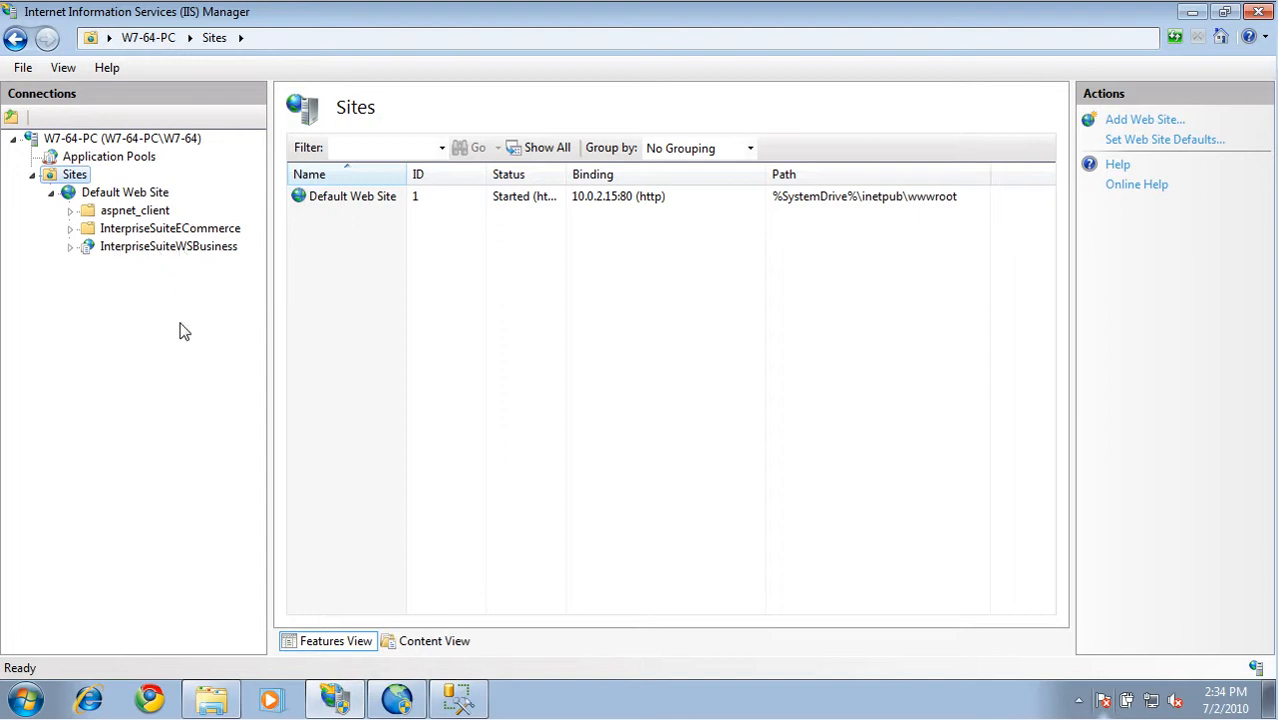
Add a virtual directory with alias ISEDemo to Default Web Site, using C:\inetpub\wwwroot\InterpriseSuiteECommerce as its physical path
{"action": "right_click", "coordinate": [146, 196]}
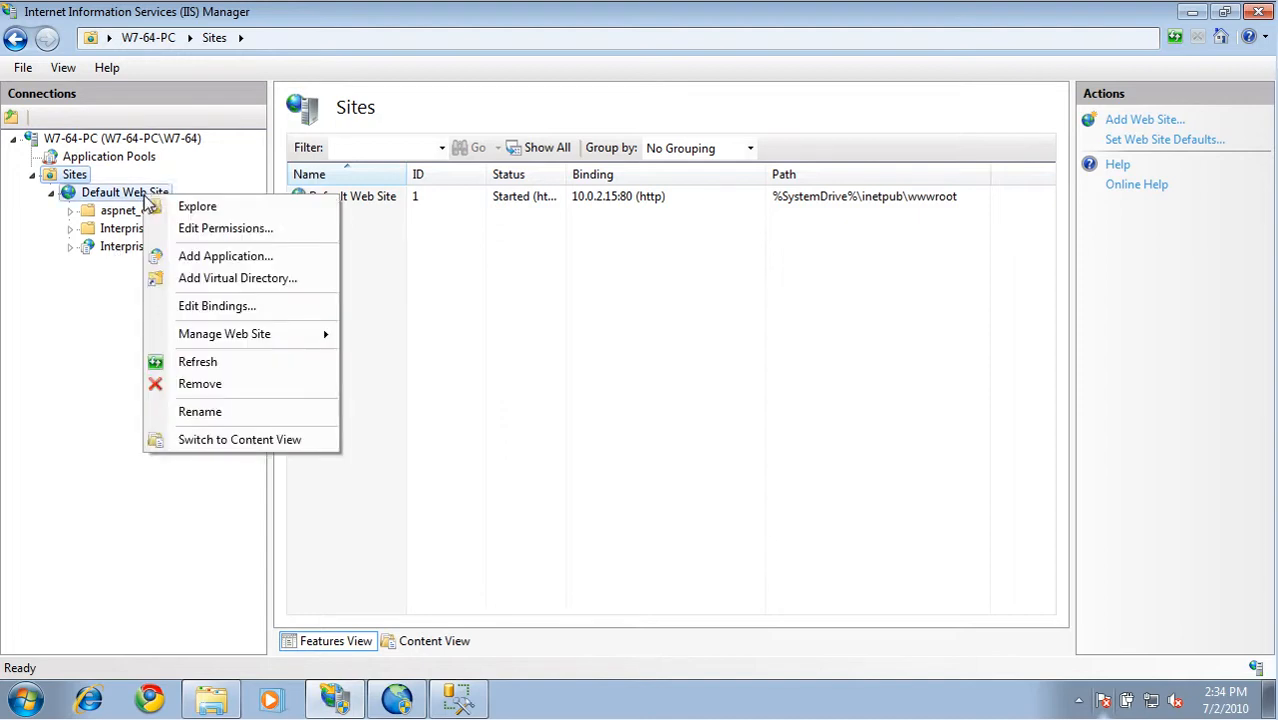
{"action": "left_click", "coordinate": [266, 282]}
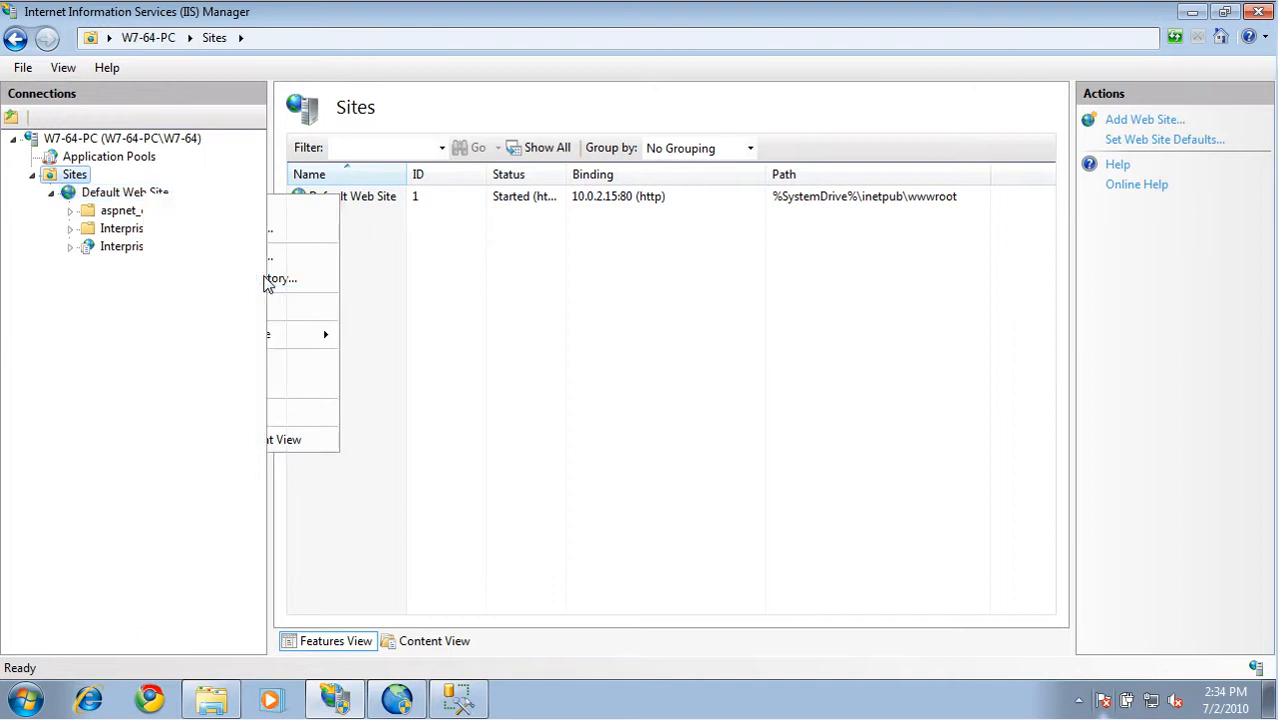
{"action": "type", "text": "ISEDemo"}
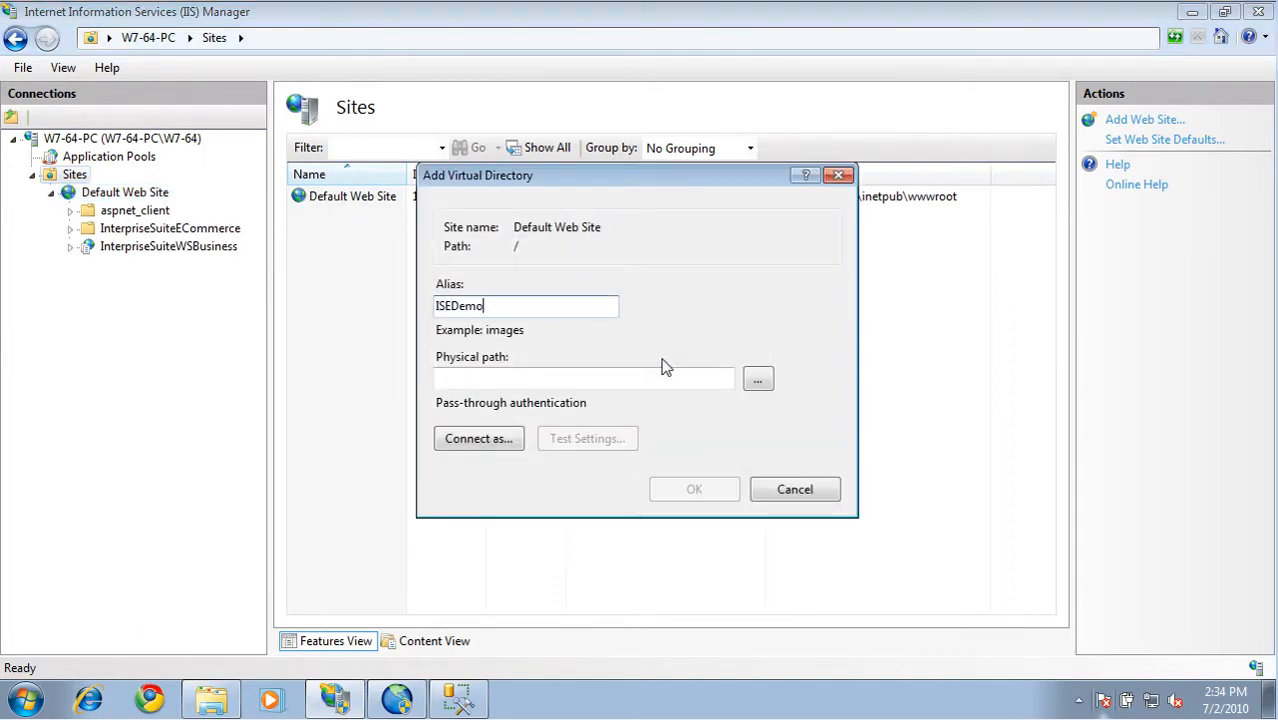
{"action": "left_click", "coordinate": [757, 381]}
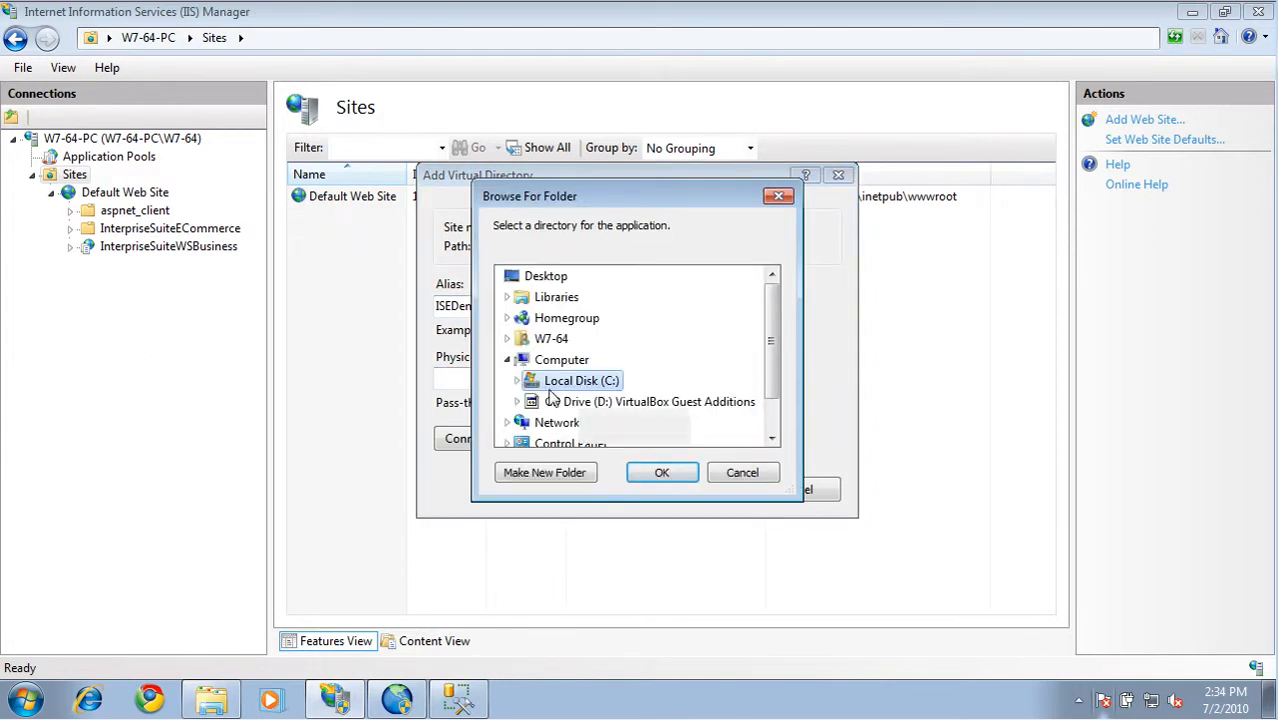
{"action": "left_click", "coordinate": [517, 381]}
{"action": "left_click", "coordinate": [529, 424]}
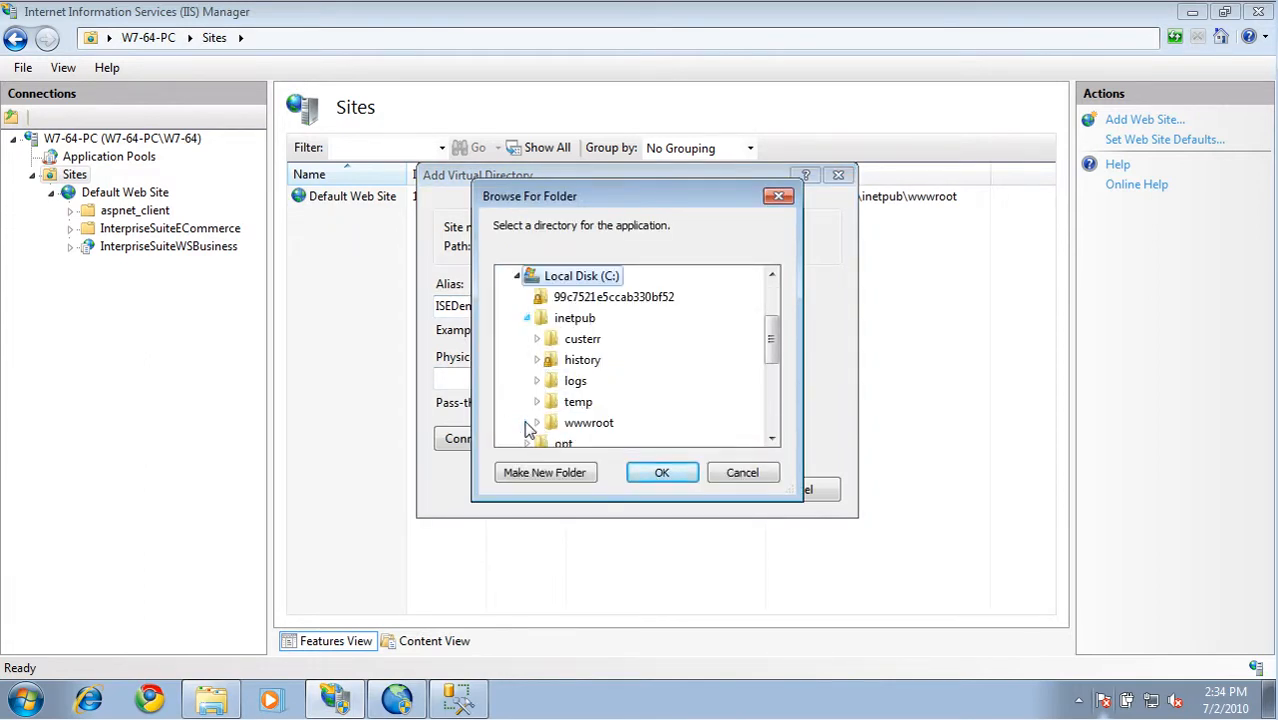
{"action": "left_click", "coordinate": [537, 423]}
{"action": "double_click", "coordinate": [595, 424]}
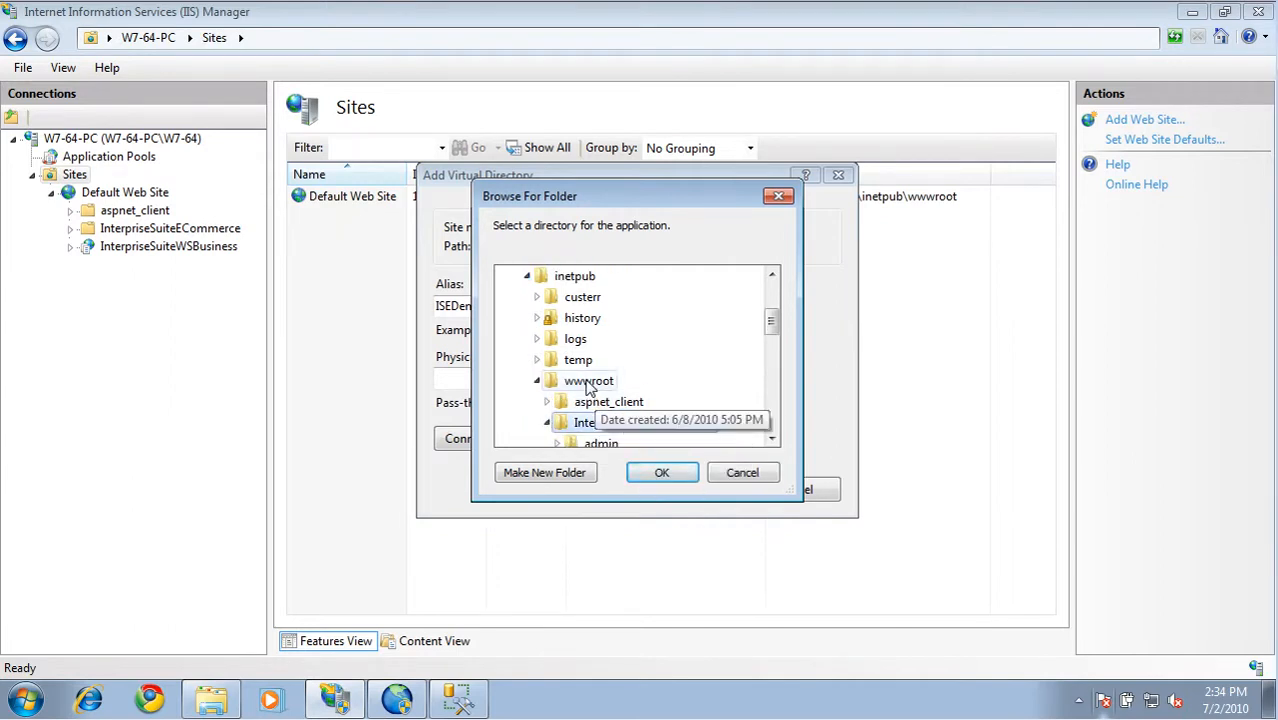
{"action": "left_click", "coordinate": [670, 478]}
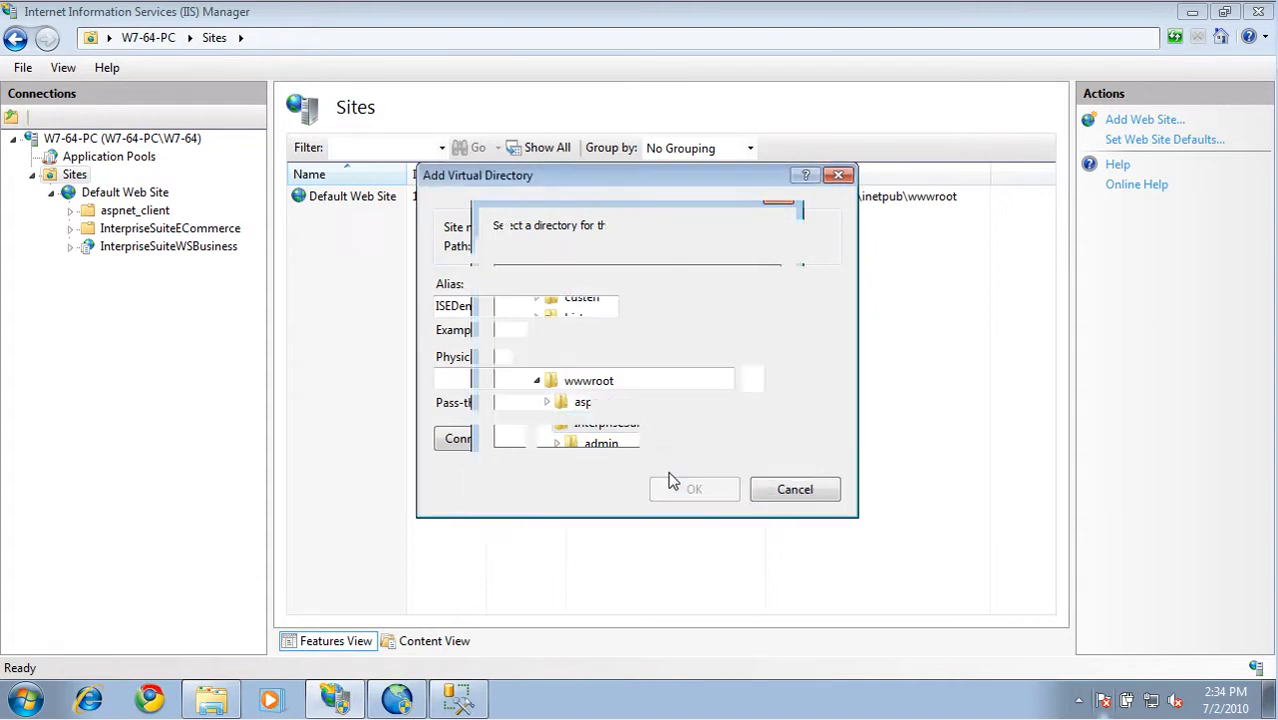
{"action": "left_click", "coordinate": [690, 488]}
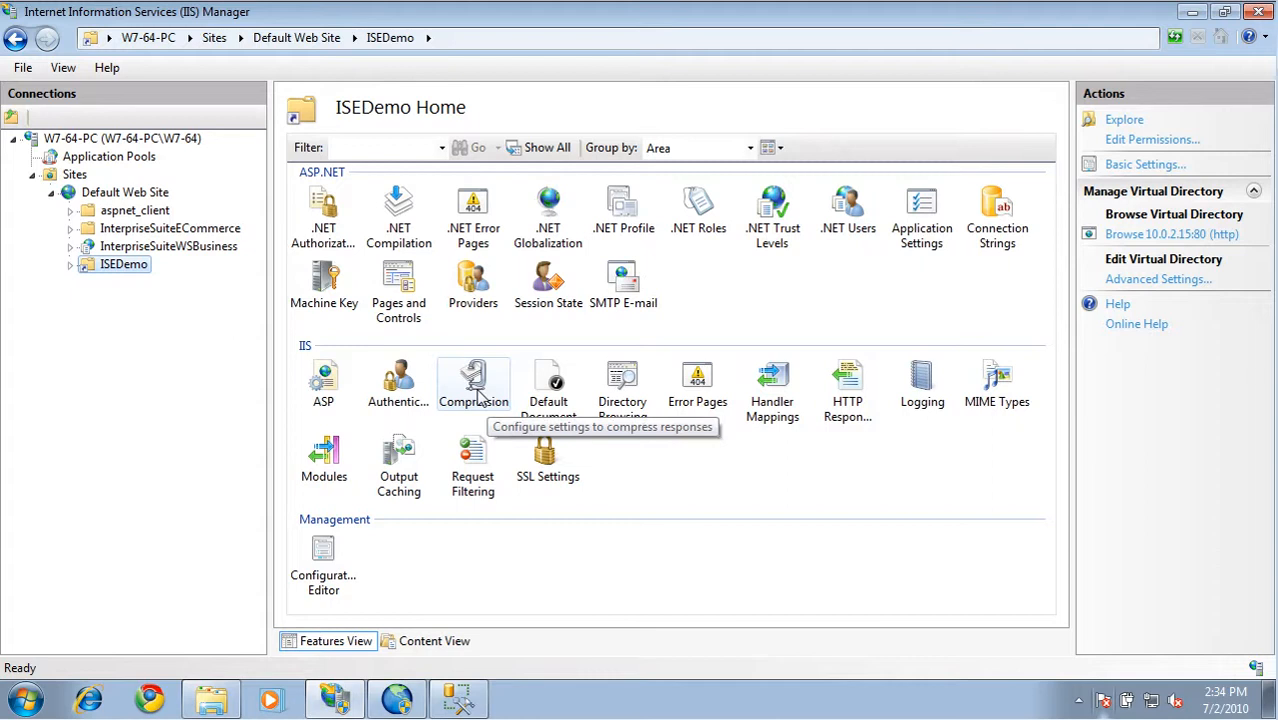
Convert the ISEDemo virtual directory to an application, keeping the DefaultAppPool application pool
{"action": "right_click", "coordinate": [108, 273]}
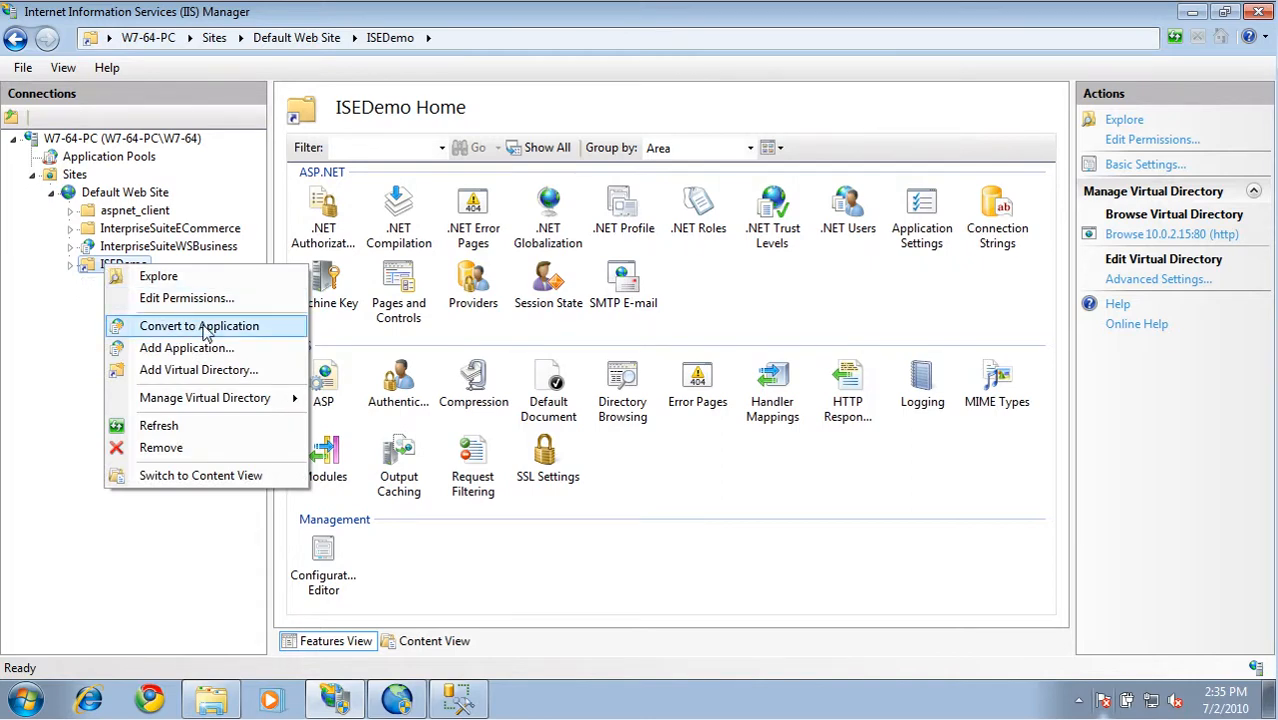
{"action": "left_click", "coordinate": [205, 328]}
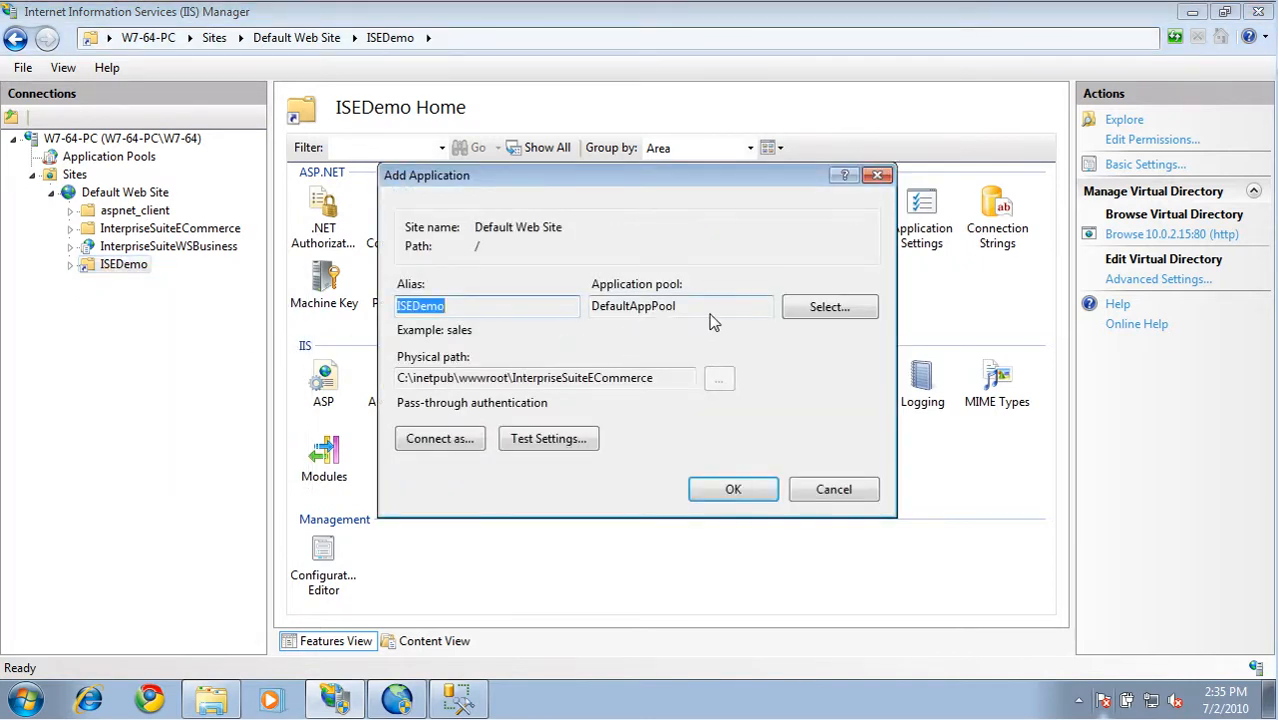
{"action": "left_click", "coordinate": [733, 490]}
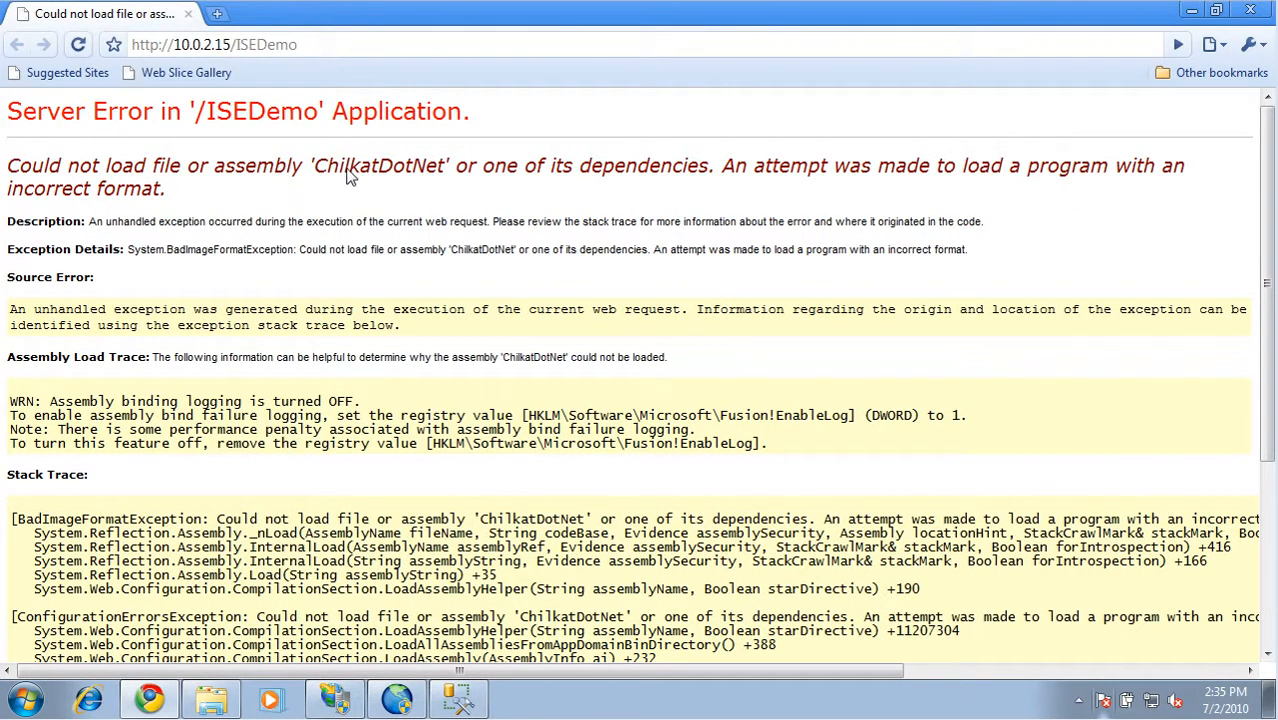
Highlight the ChilkatDotNet assembly name on the ISEDemo page's server error, and close the browser
{"action": "left_click_drag", "start_coordinate": [315, 170], "coordinate": [446, 170]}
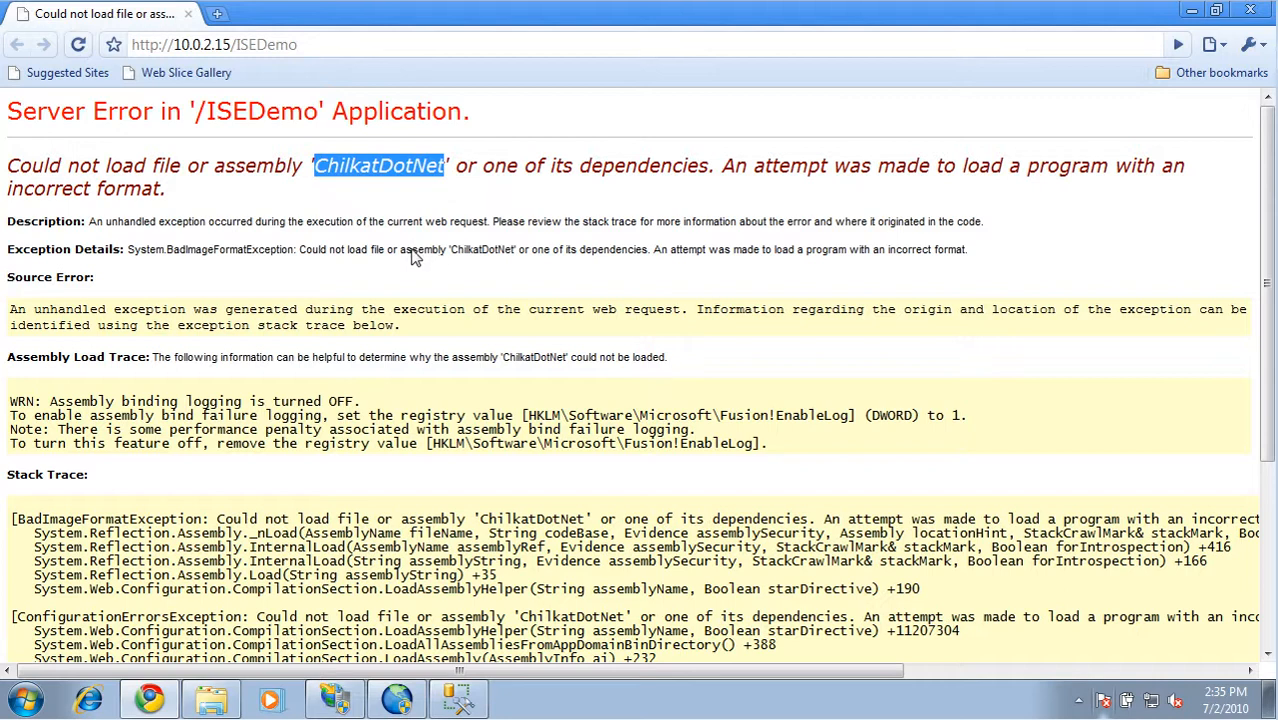
{"action": "left_click", "coordinate": [1251, 10]}
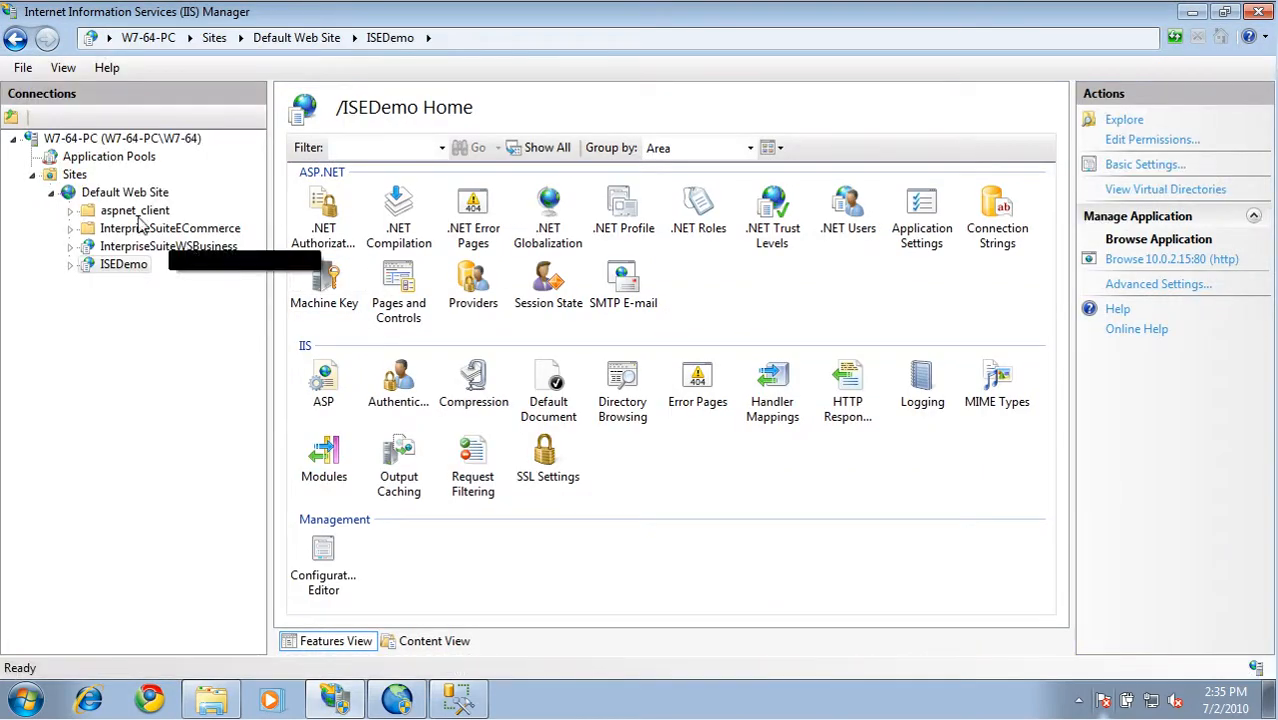
Add an application pool named ISEDemo with the Classic managed pipeline mode
{"action": "left_click", "coordinate": [82, 158]}
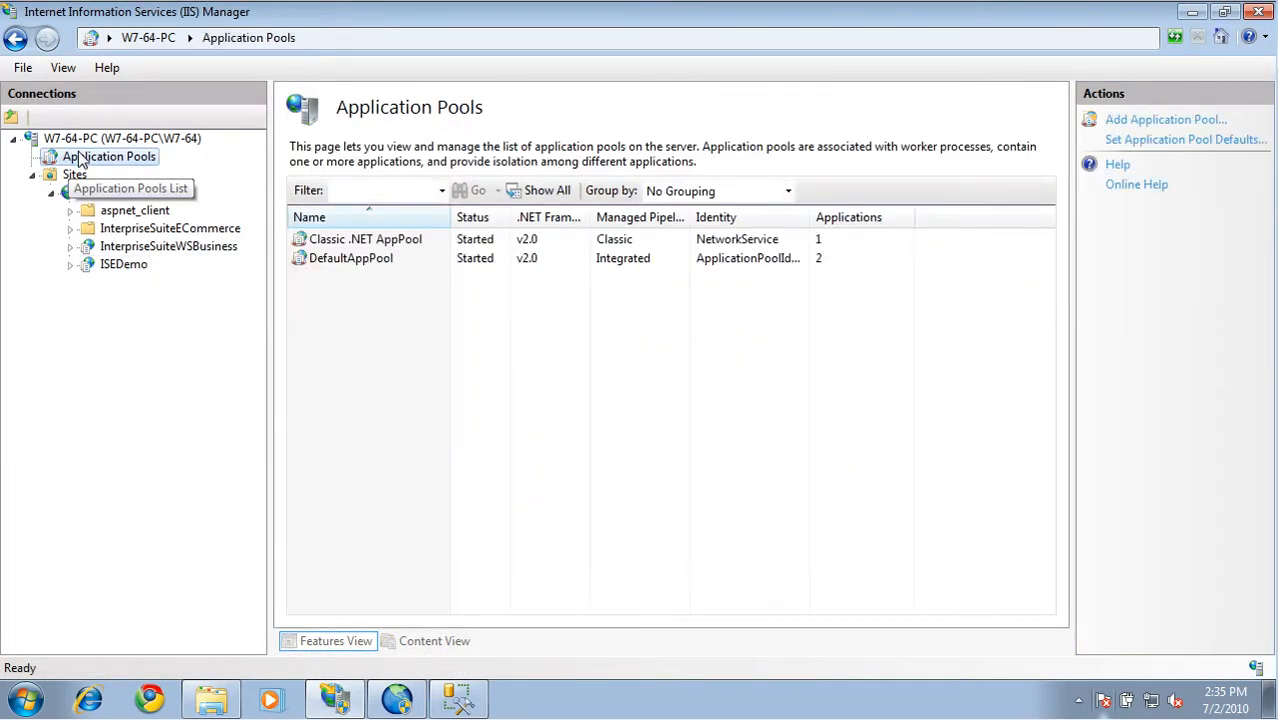
{"action": "right_click", "coordinate": [403, 359]}
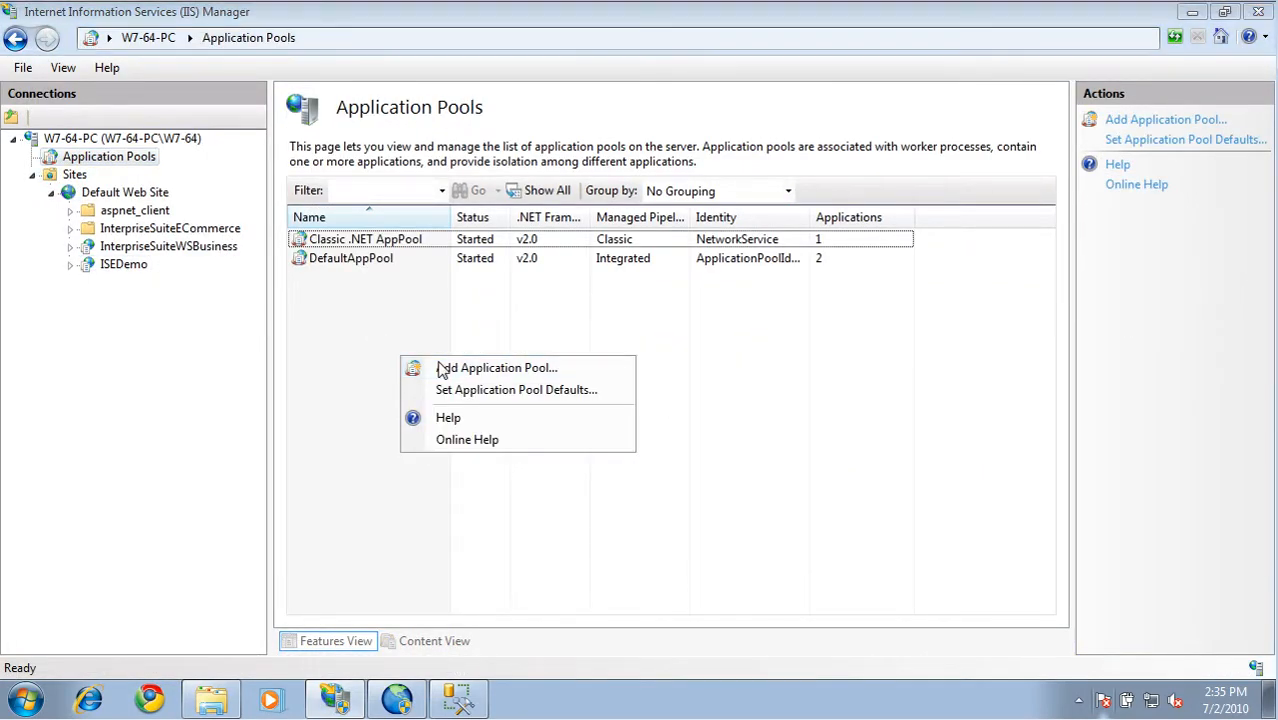
{"action": "left_click", "coordinate": [445, 368]}
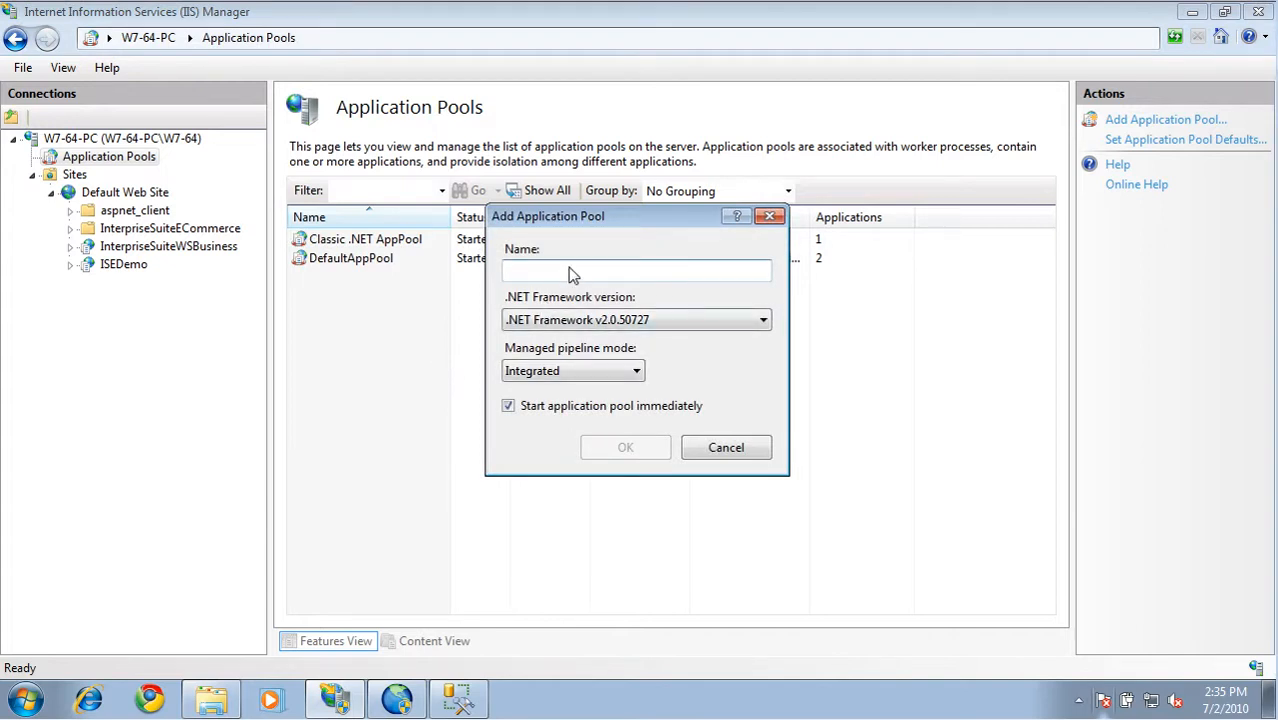
{"action": "type", "text": "ISEDemo"}
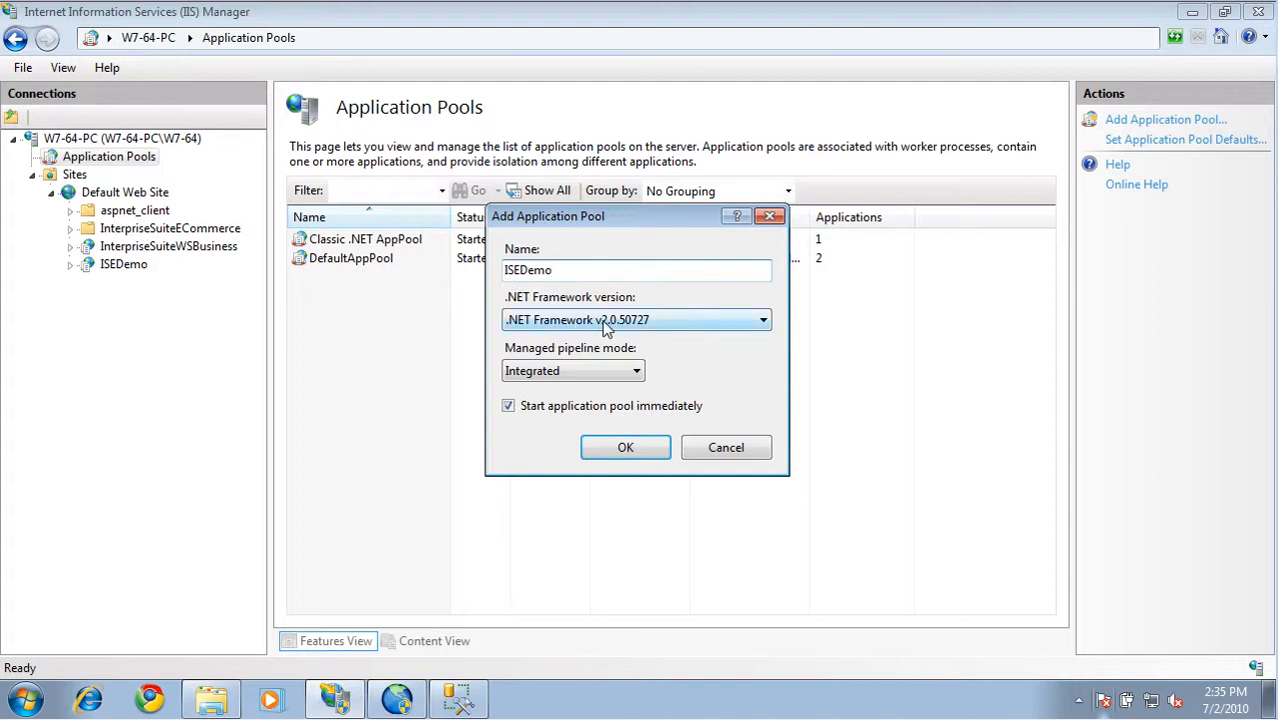
{"action": "left_click", "coordinate": [638, 376]}
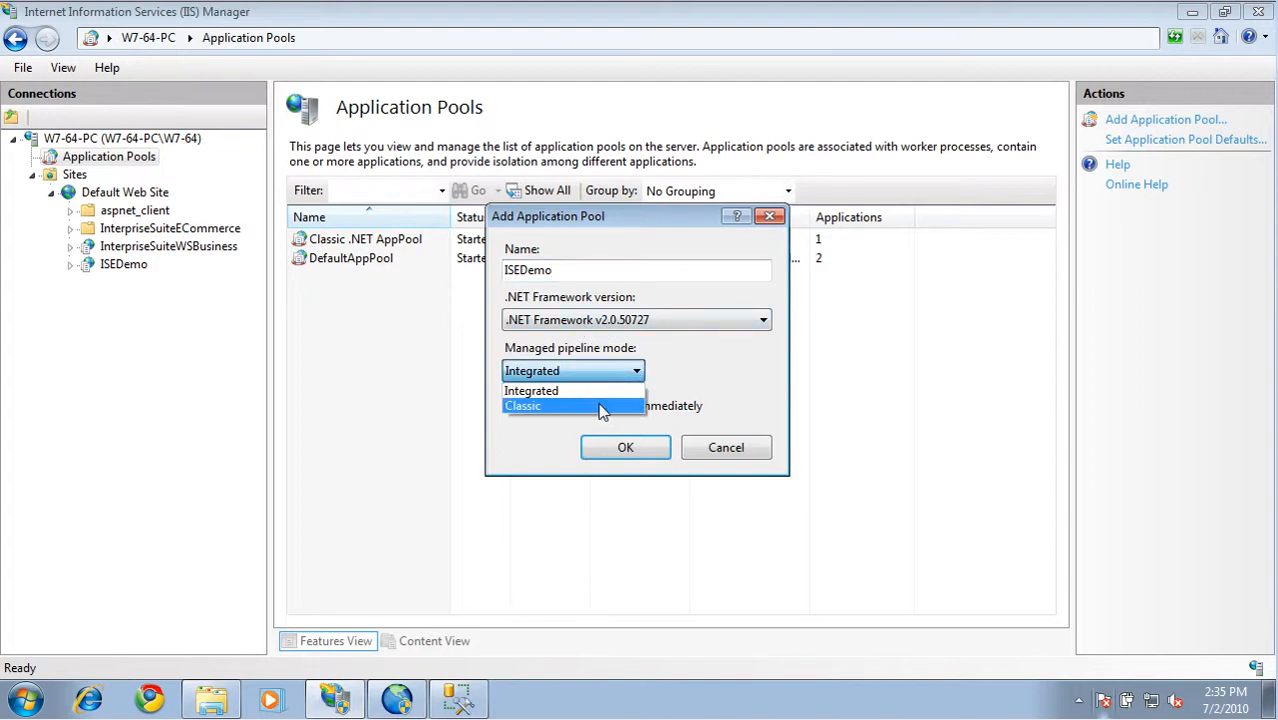
{"action": "left_click", "coordinate": [600, 406]}
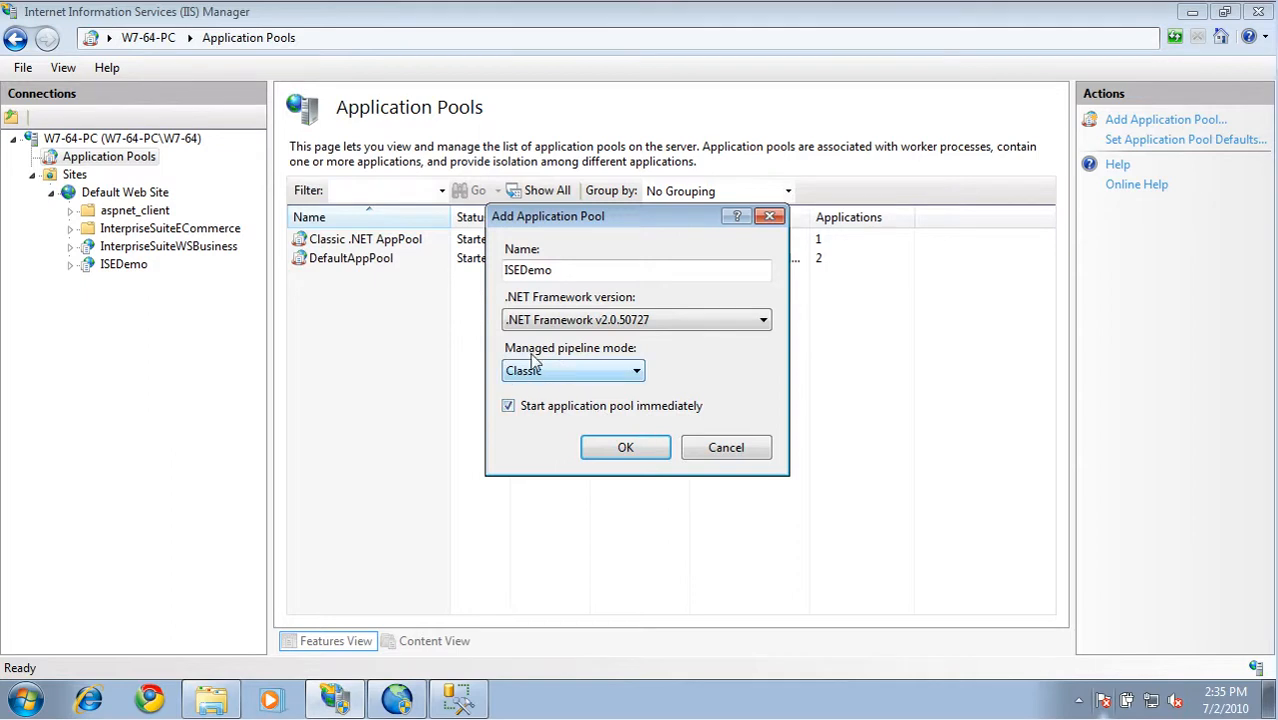
{"action": "left_click", "coordinate": [626, 452]}
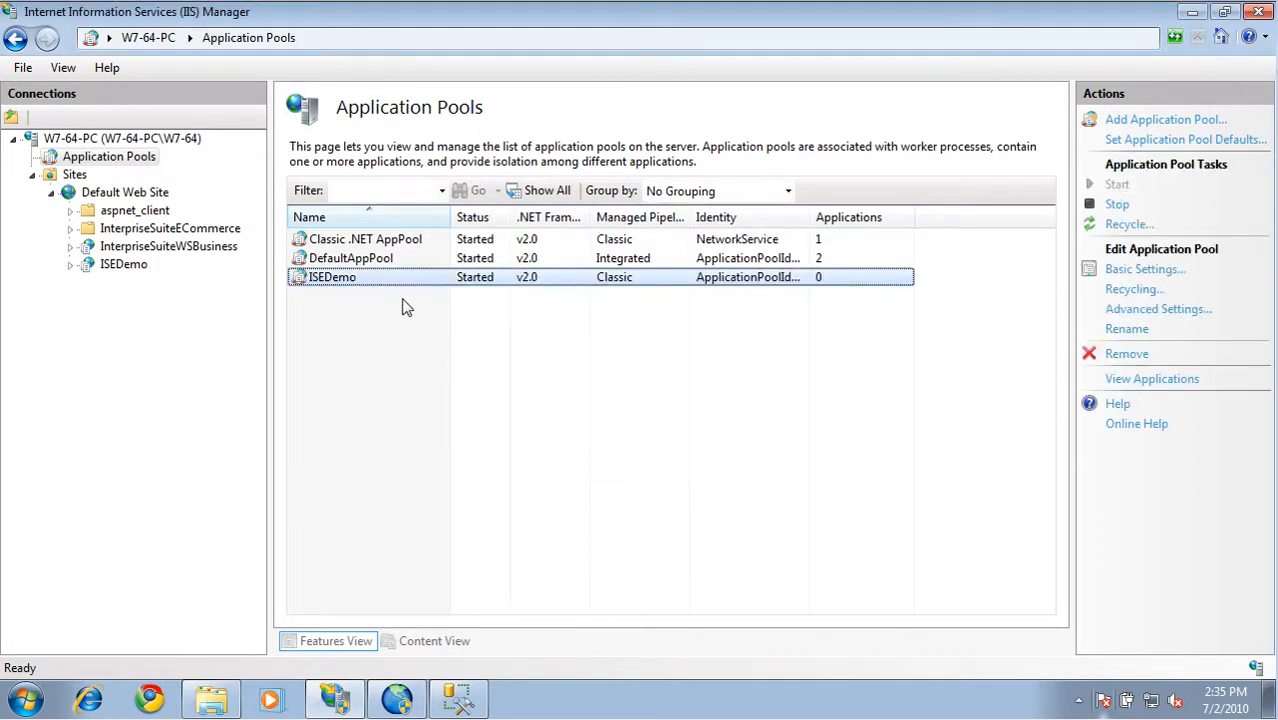
Enable 32-bit applications in the advanced settings of the ISEDemo application pool
{"action": "left_click", "coordinate": [1135, 311]}
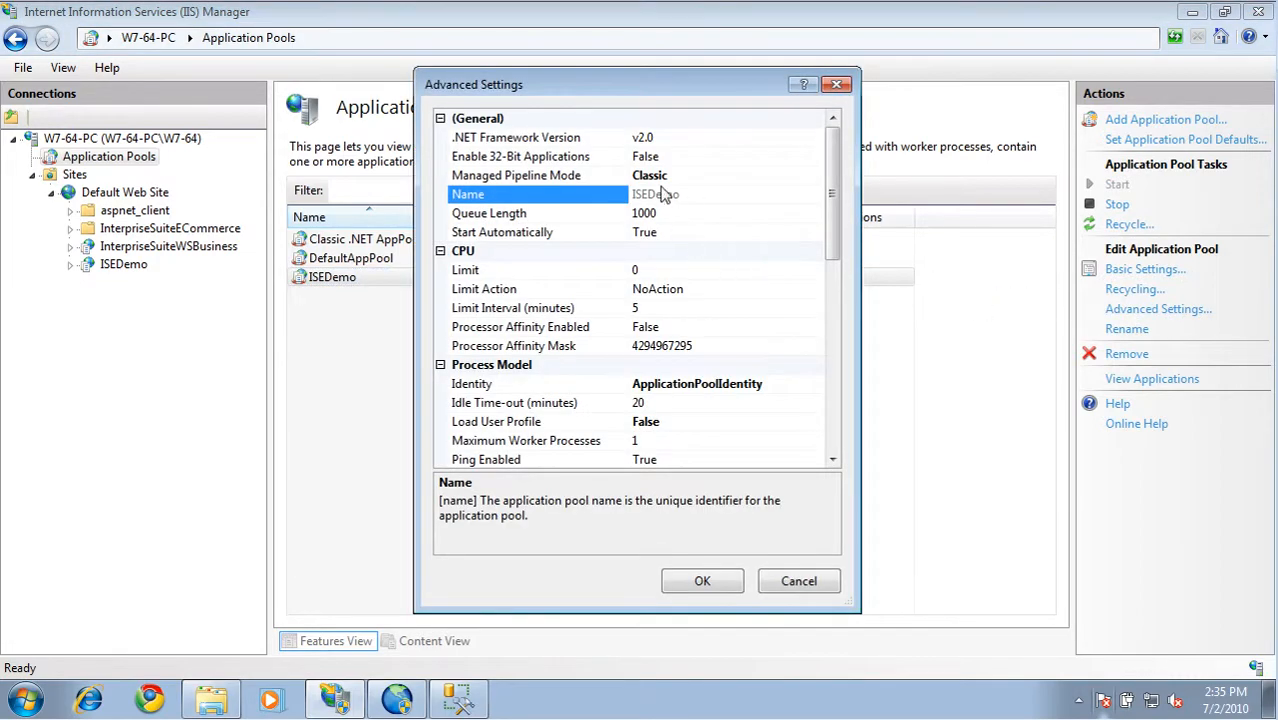
{"action": "left_click", "coordinate": [605, 160]}
{"action": "left_click", "coordinate": [815, 160]}
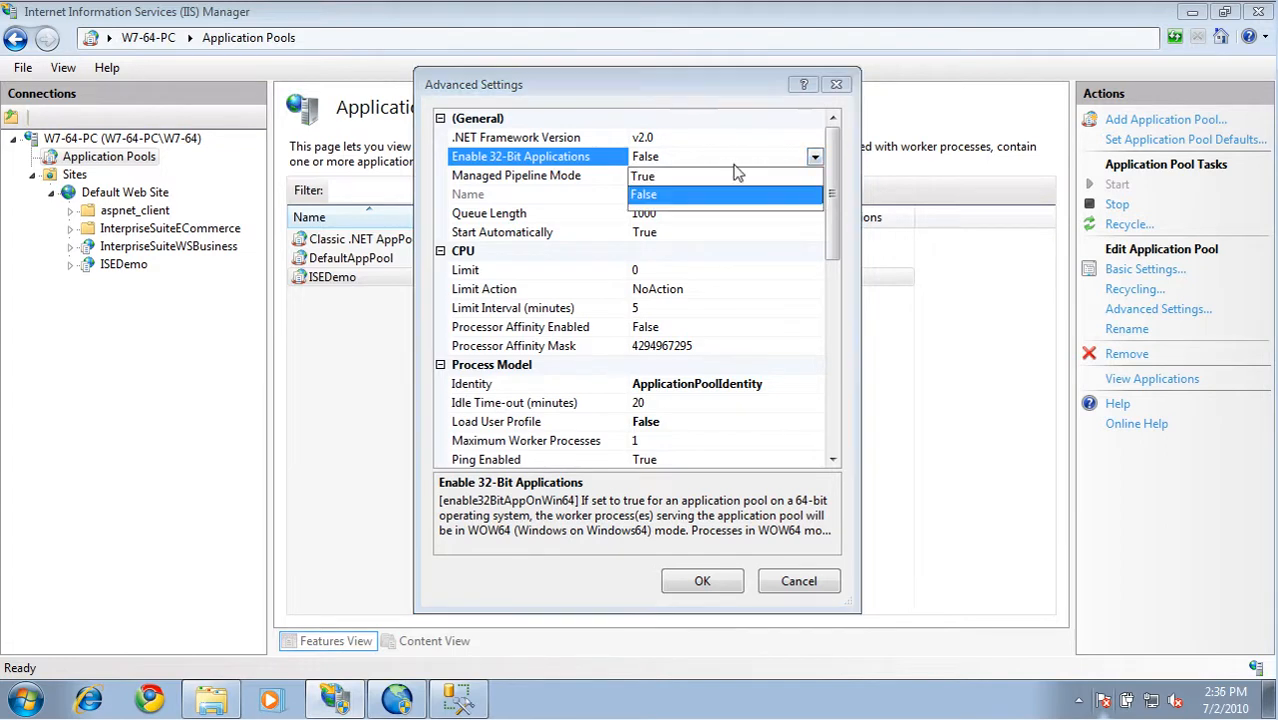
{"action": "left_click", "coordinate": [675, 177]}
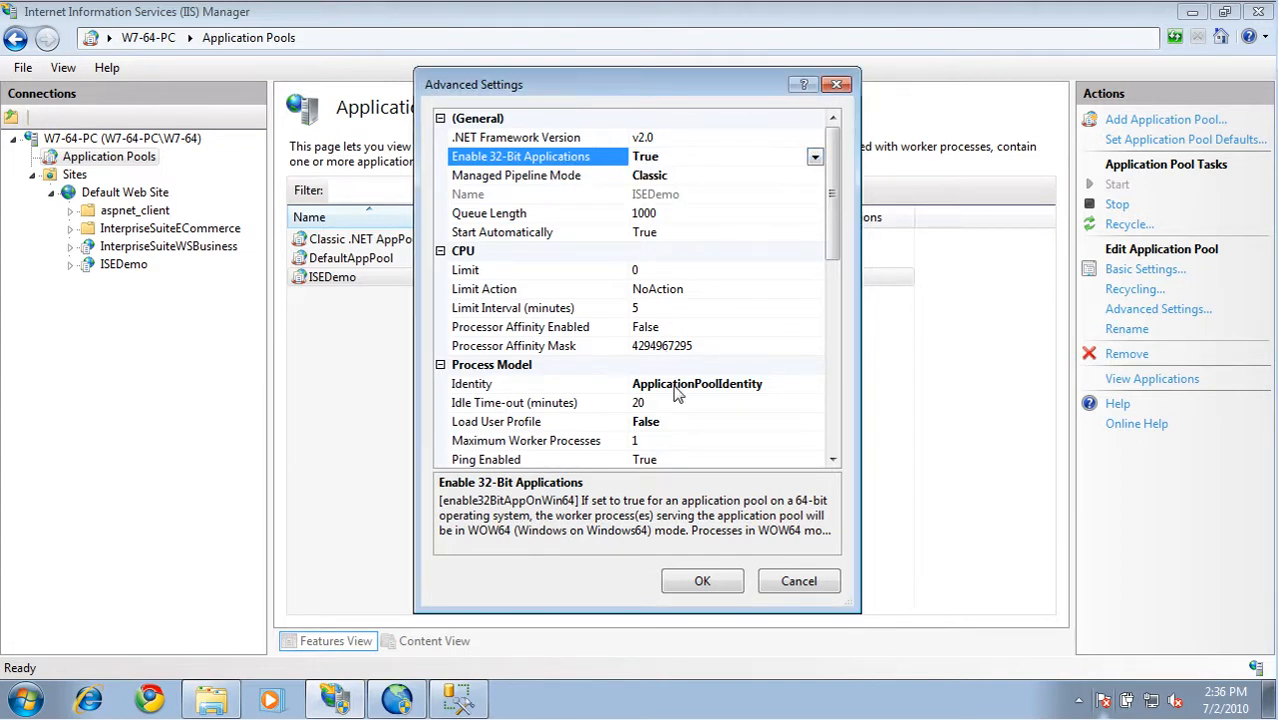
Set the ISEDemo application pool's process model identity to the built-in NetworkService account and save the advanced settings
{"action": "left_click", "coordinate": [800, 393]}
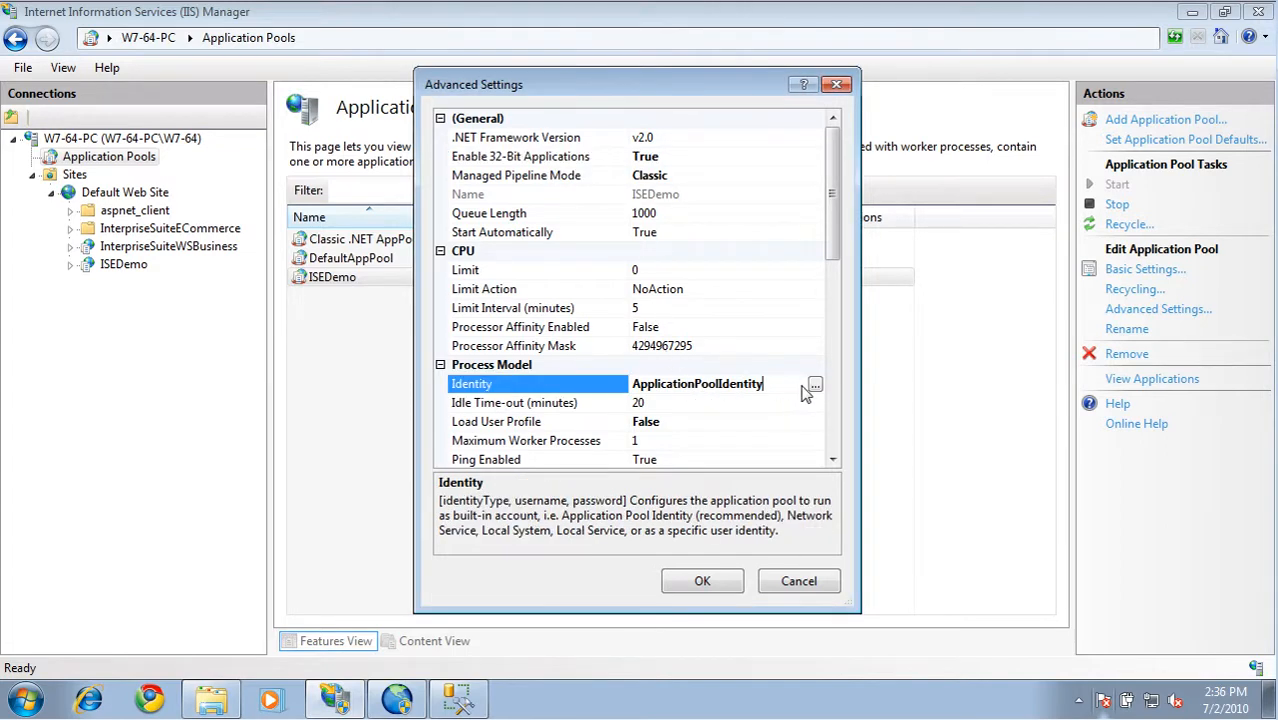
{"action": "left_click", "coordinate": [815, 385]}
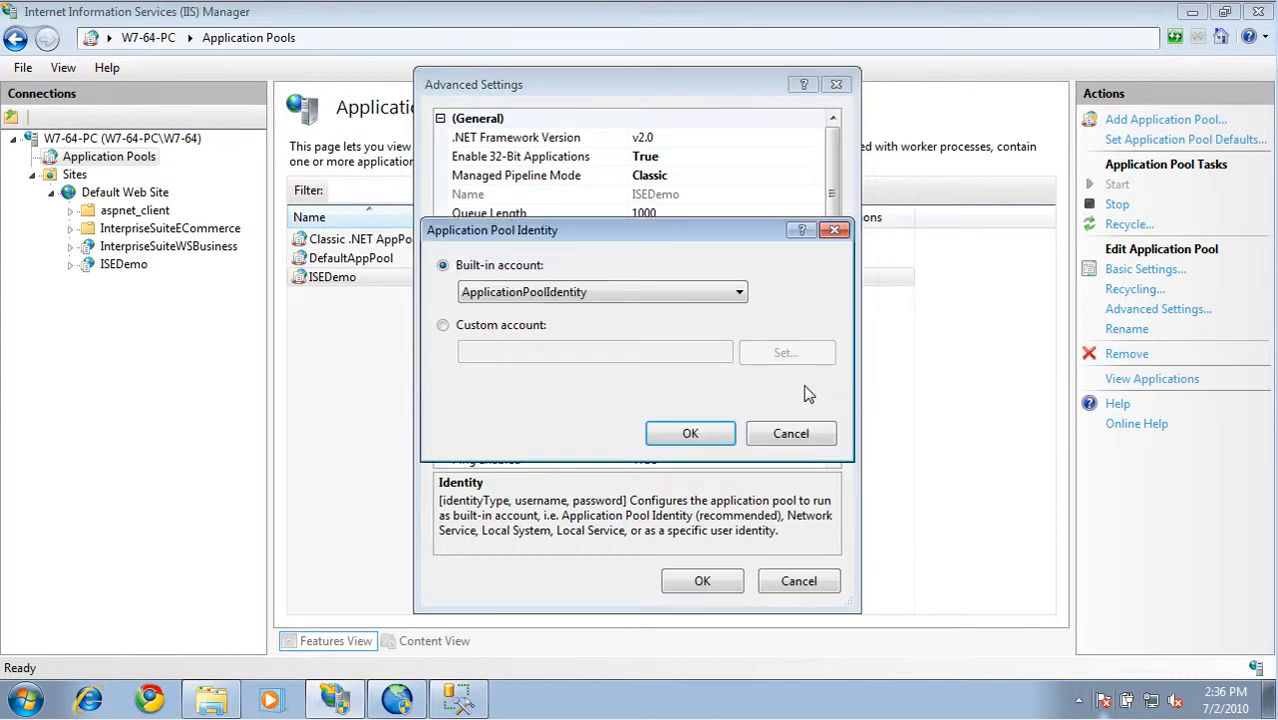
{"action": "left_click", "coordinate": [700, 292]}
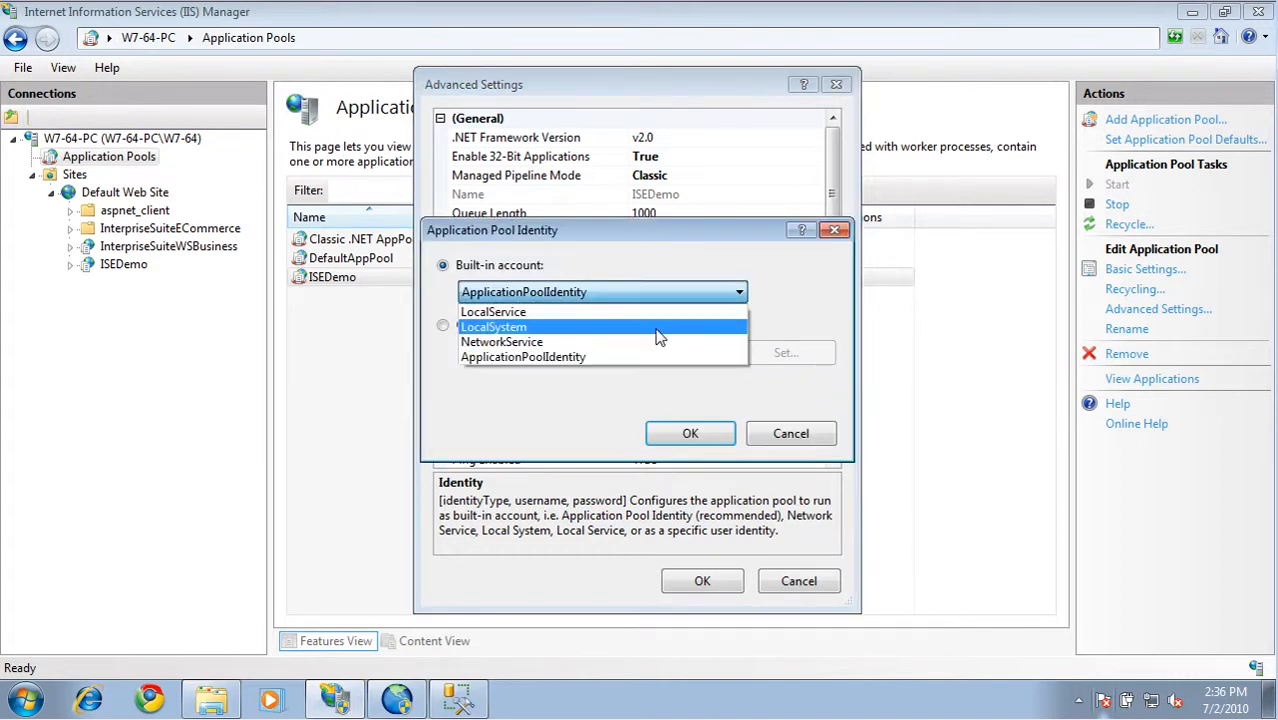
{"action": "left_click", "coordinate": [605, 342]}
{"action": "left_click", "coordinate": [691, 434]}
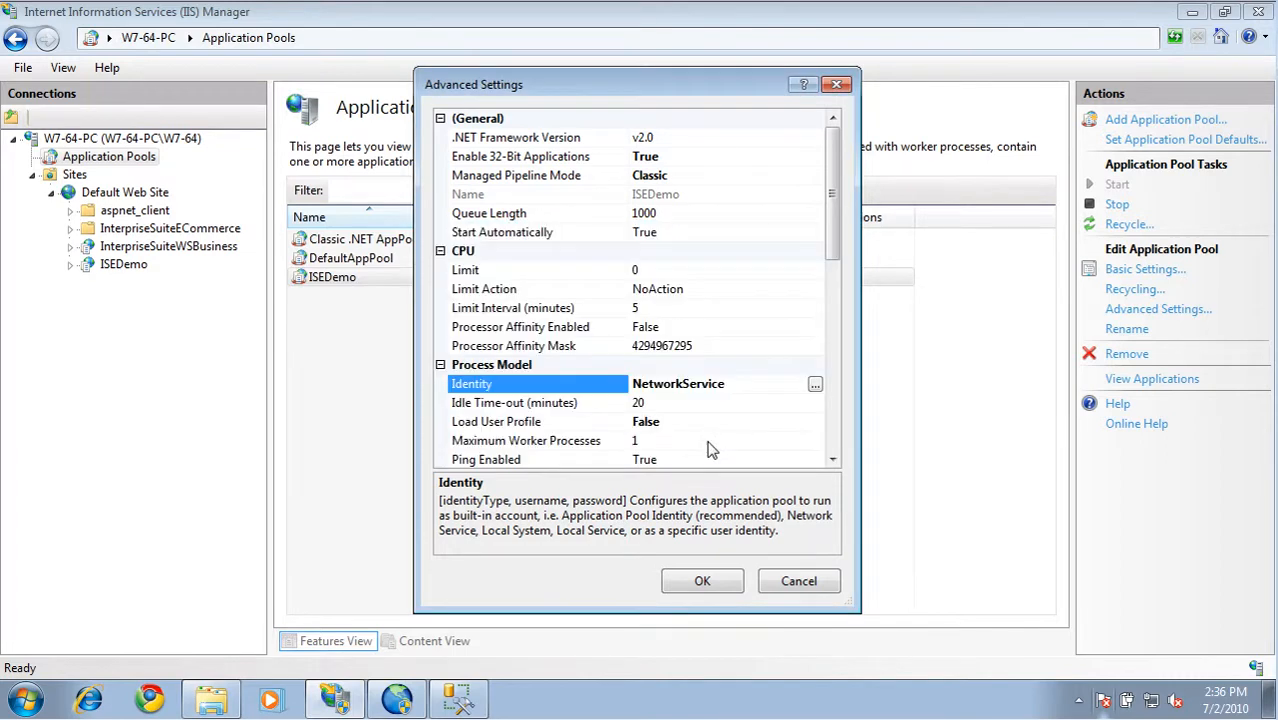
{"action": "left_click", "coordinate": [710, 581]}
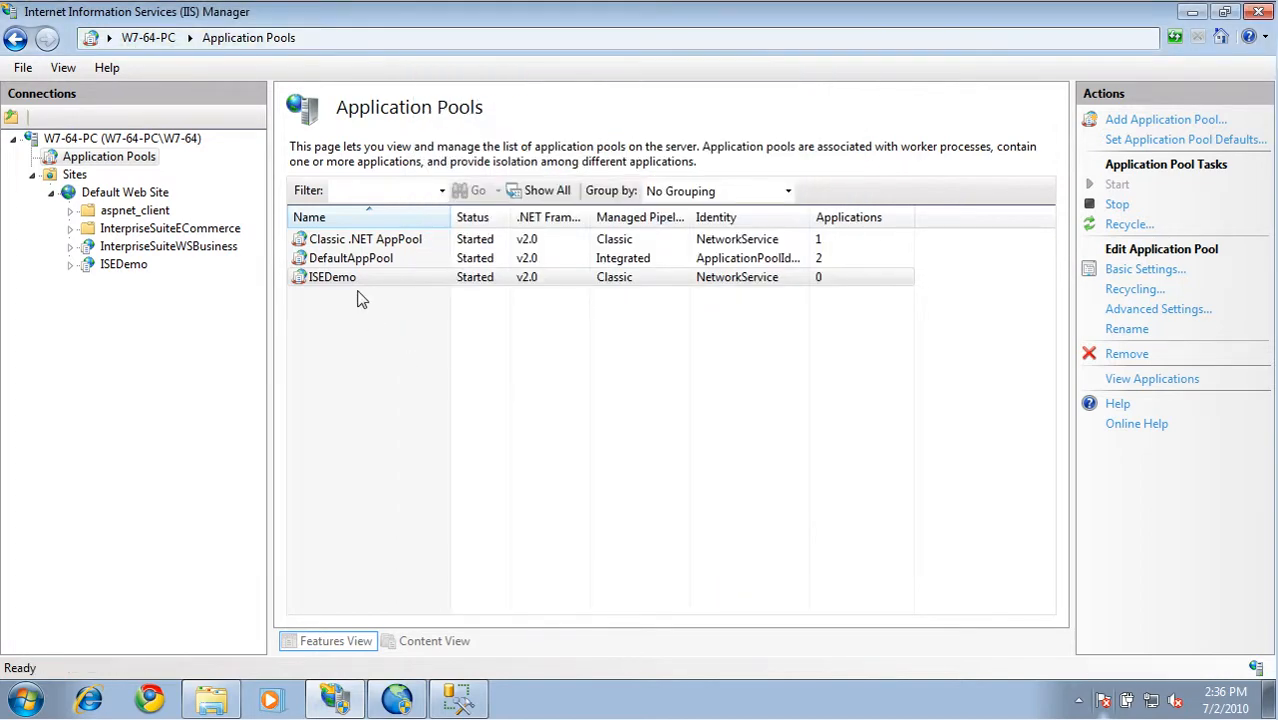
Assign the ISEDemo application pool to the ISEDemo application under Default Web Site
{"action": "left_click", "coordinate": [356, 284]}
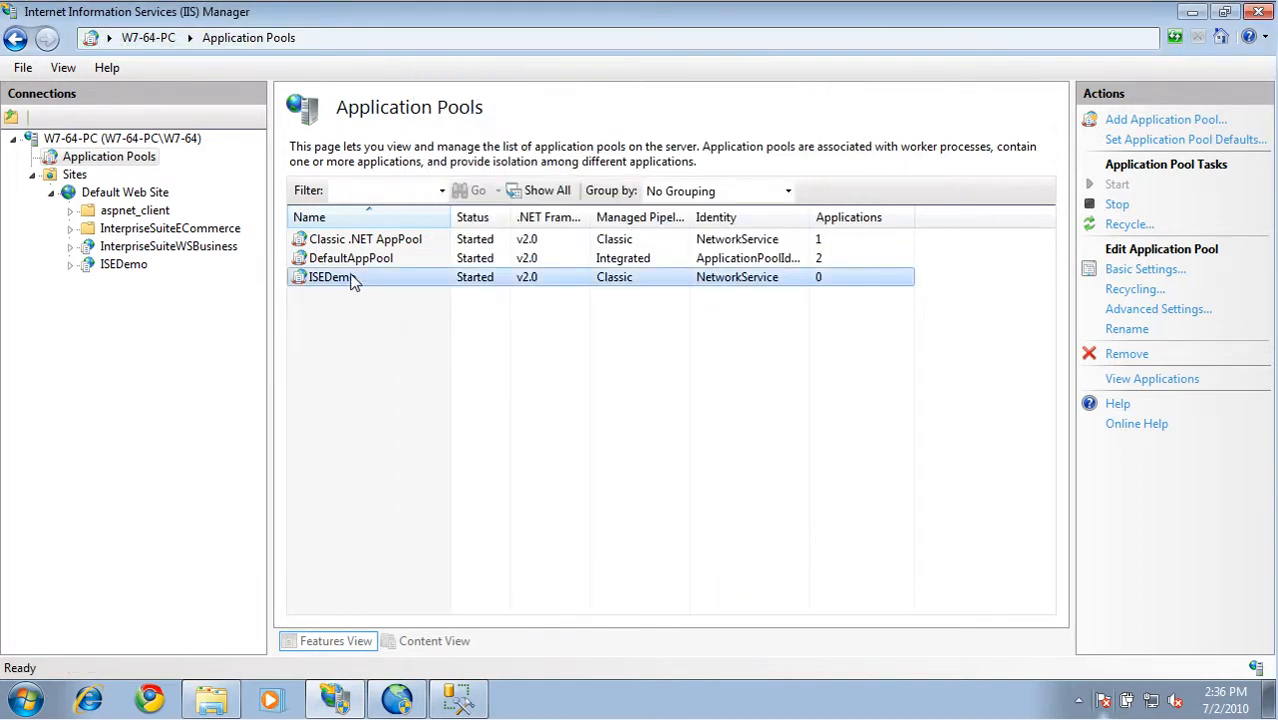
{"action": "left_click", "coordinate": [126, 268]}
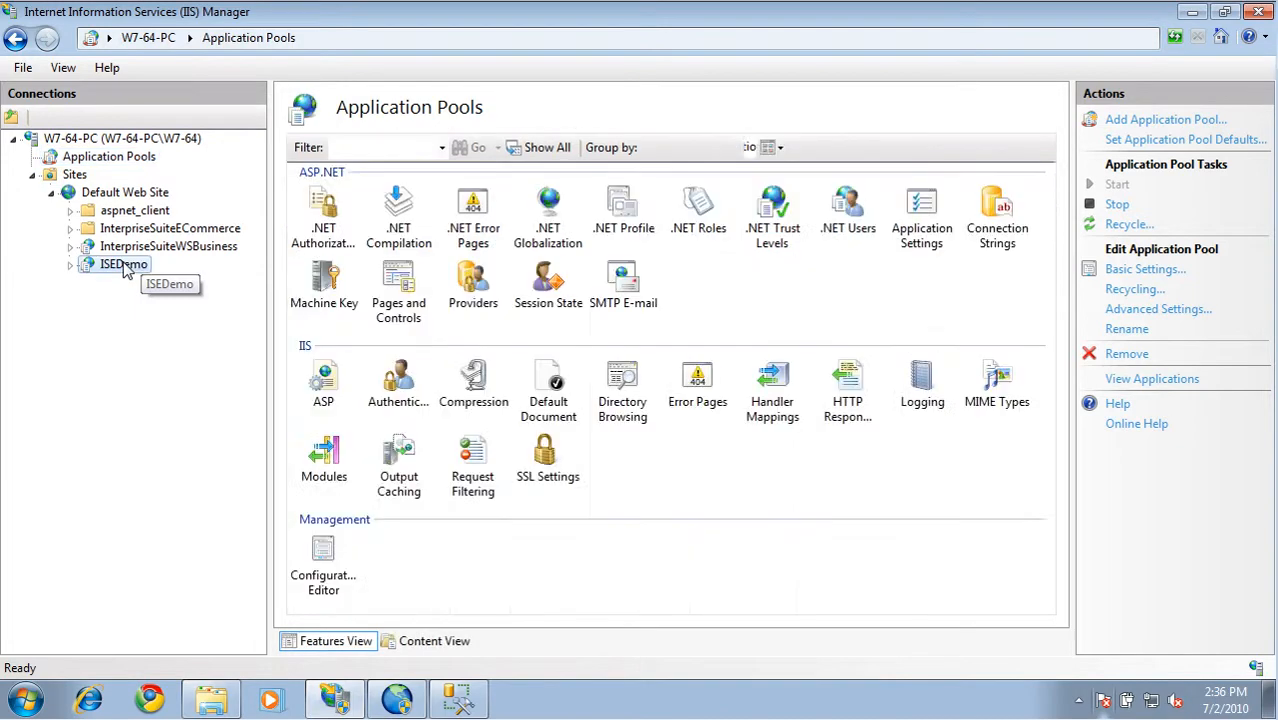
{"action": "left_click", "coordinate": [1138, 288]}
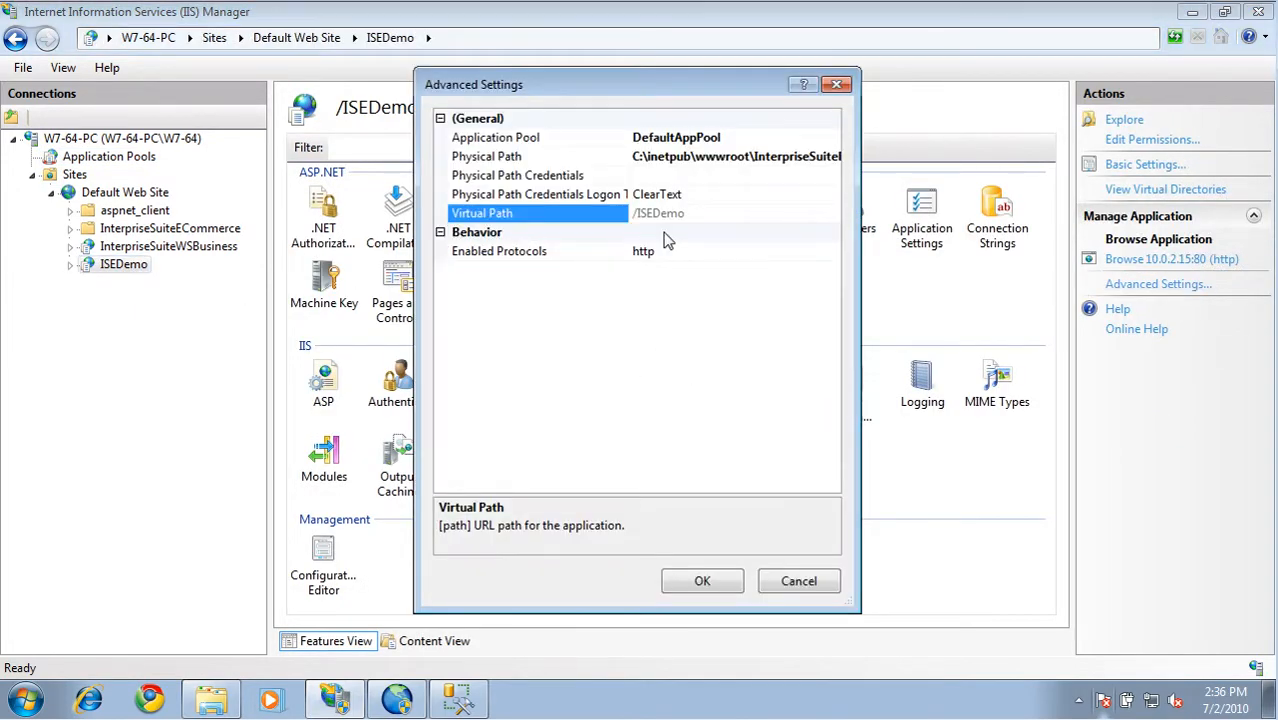
{"action": "left_click", "coordinate": [780, 140]}
{"action": "left_click", "coordinate": [832, 138]}
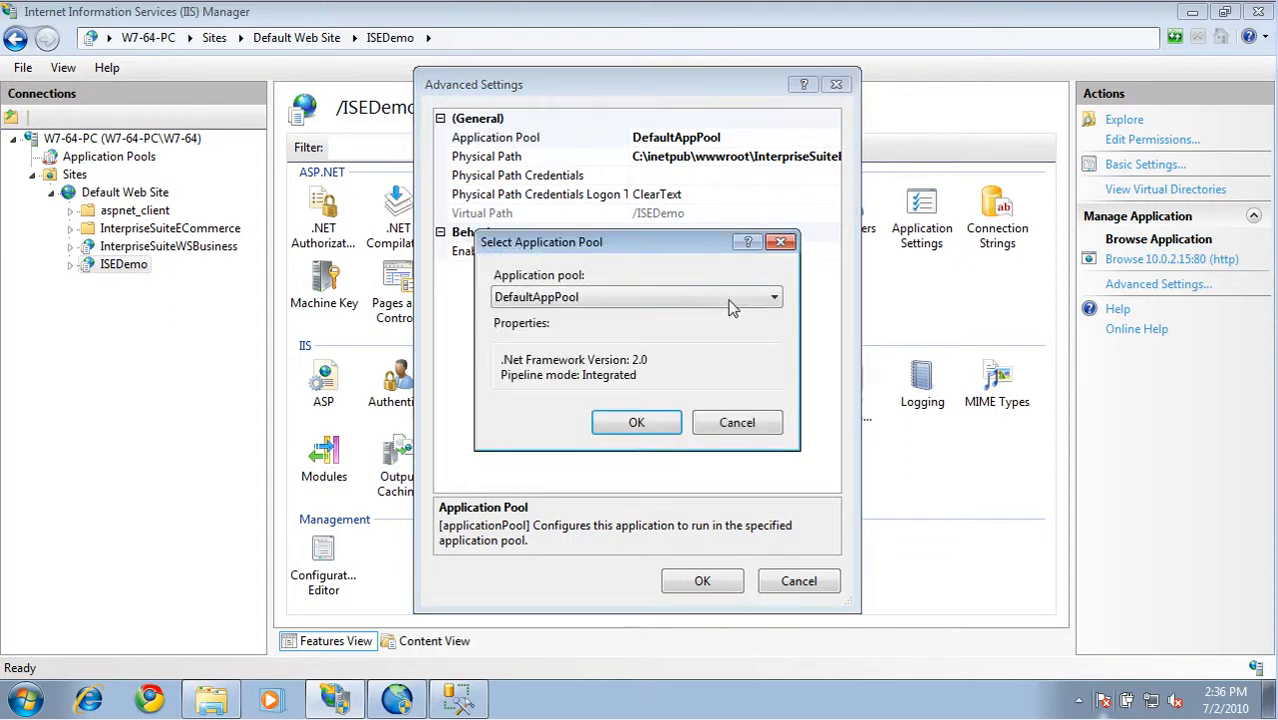
{"action": "left_click", "coordinate": [730, 297]}
{"action": "left_click", "coordinate": [630, 343]}
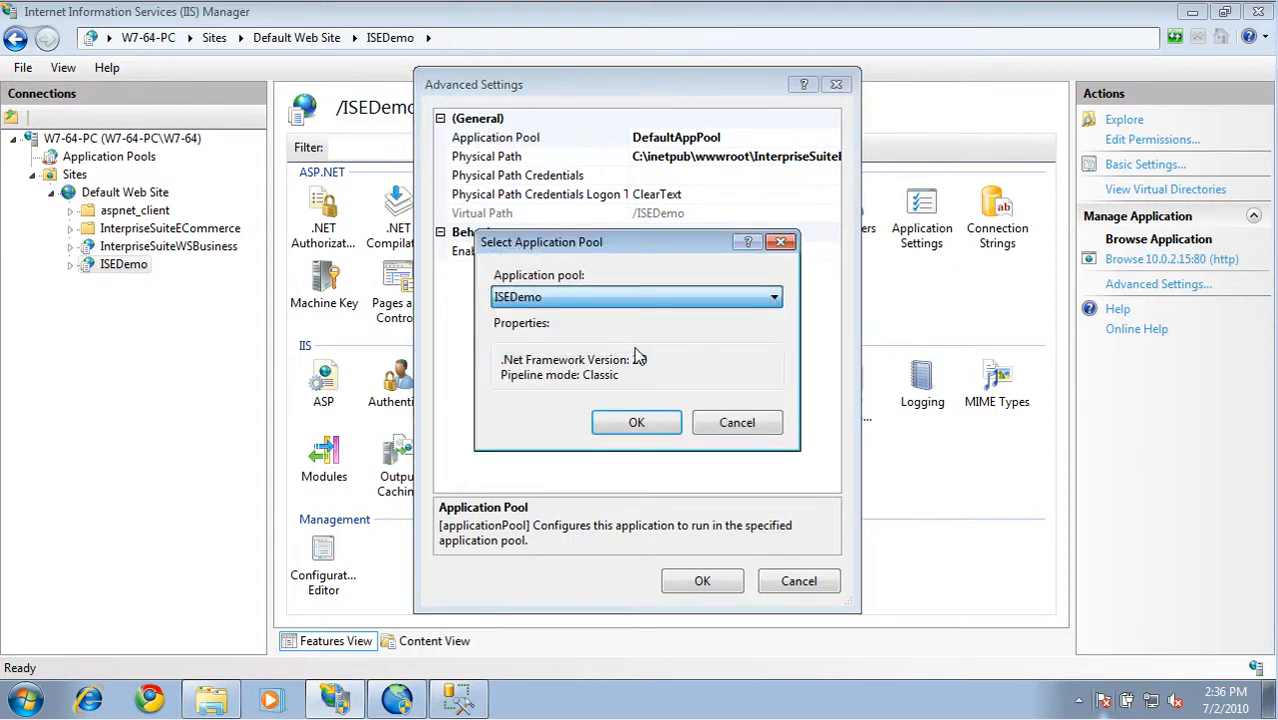
{"action": "left_click", "coordinate": [652, 426]}
{"action": "left_click", "coordinate": [705, 583]}
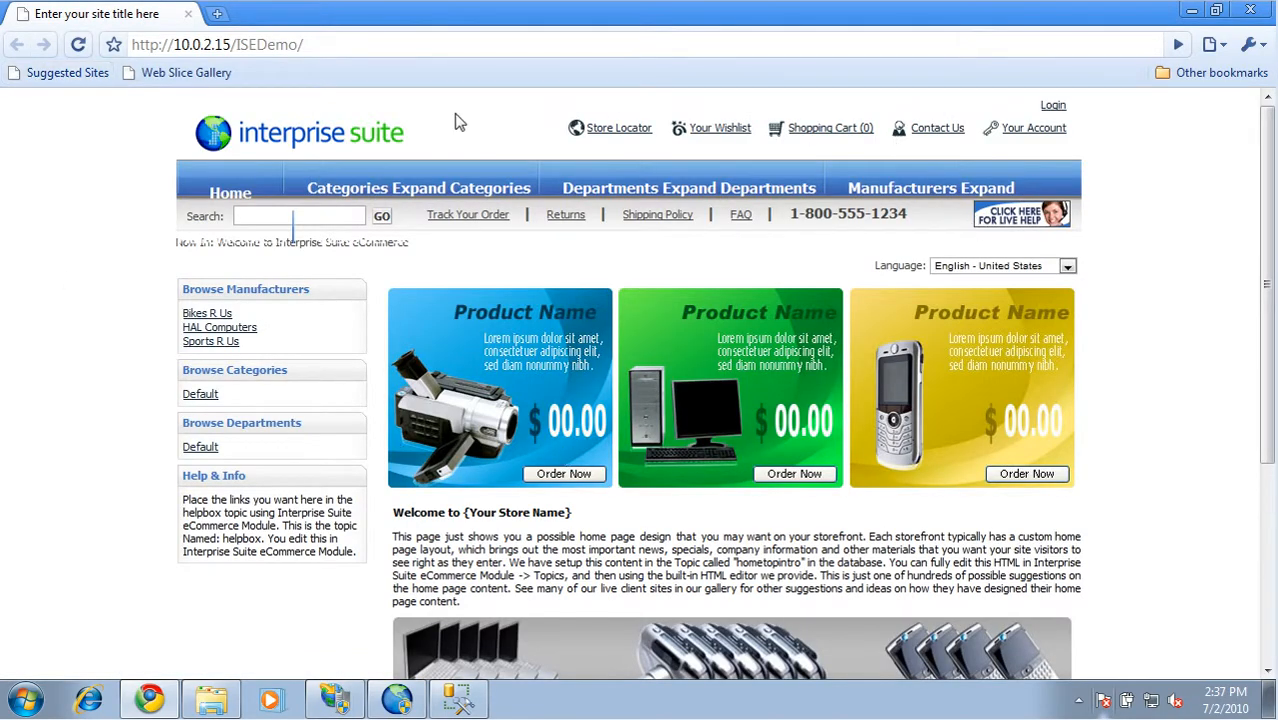
Close the browser, minimize IIS Manager and launch the Interprise Application Configuration Tool, allowing it to make changes
{"action": "left_click", "coordinate": [1252, 12]}
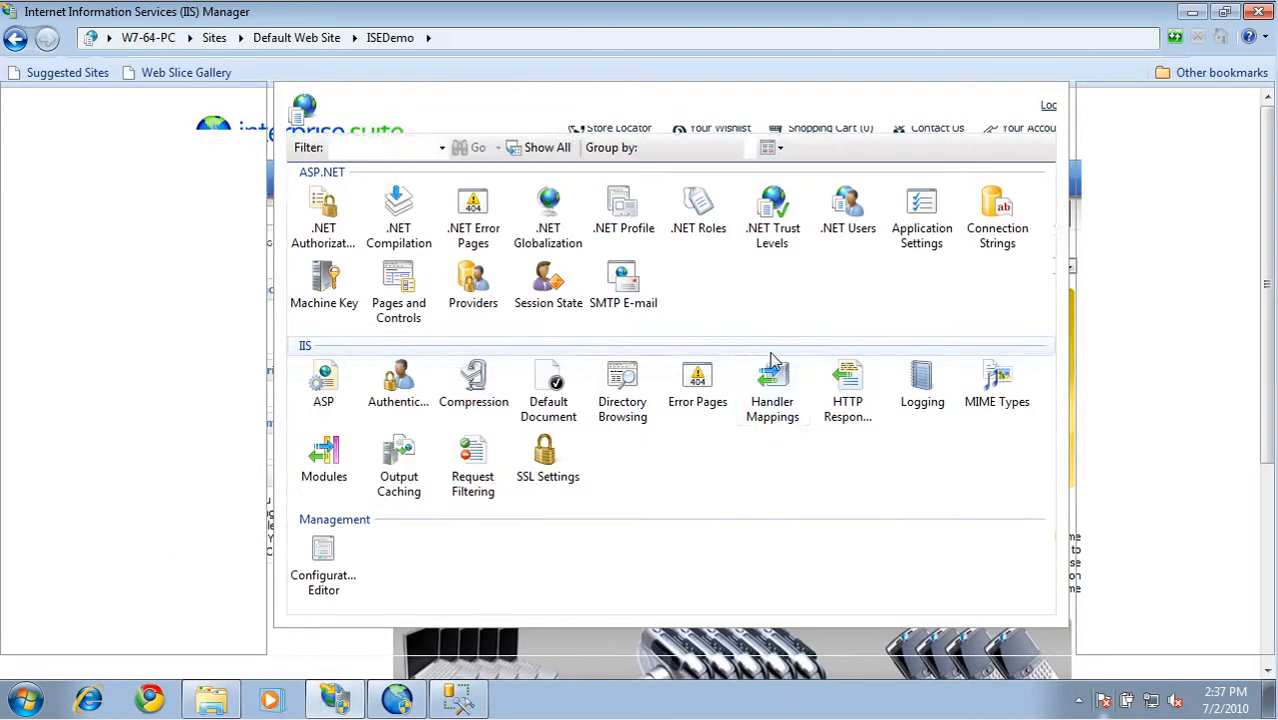
{"action": "left_click", "coordinate": [1190, 11]}
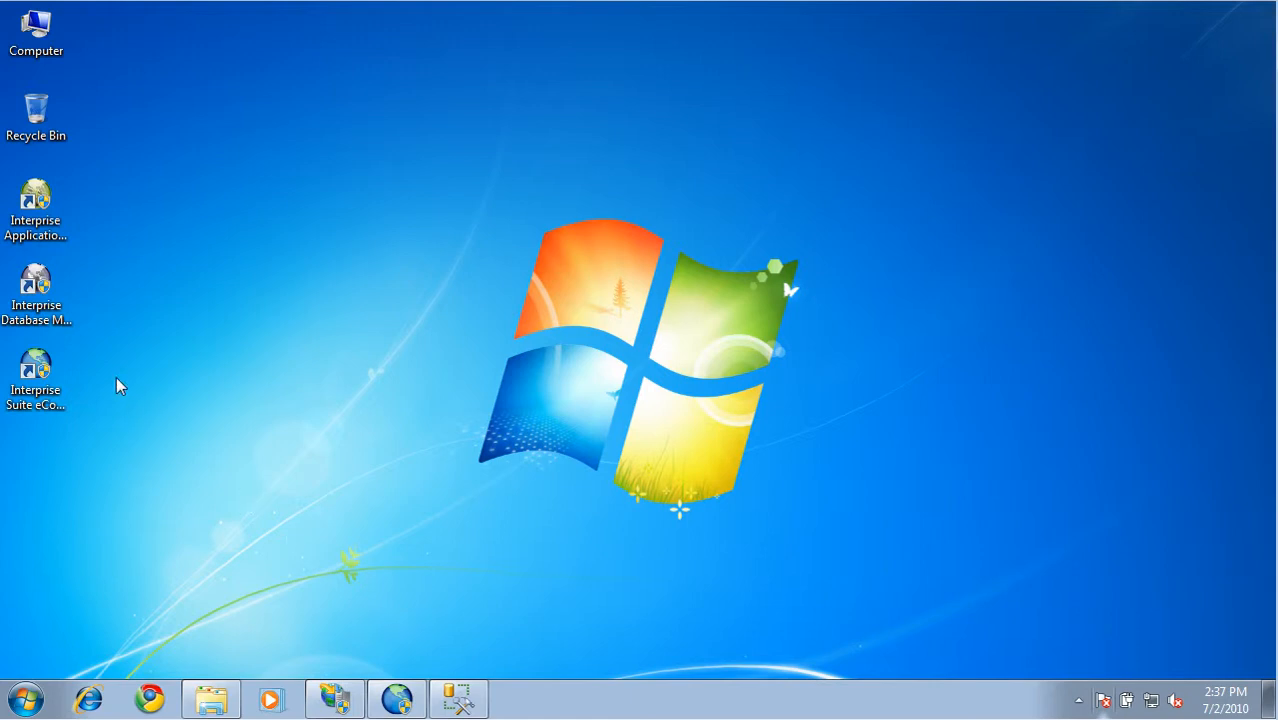
{"action": "left_click", "coordinate": [40, 226]}
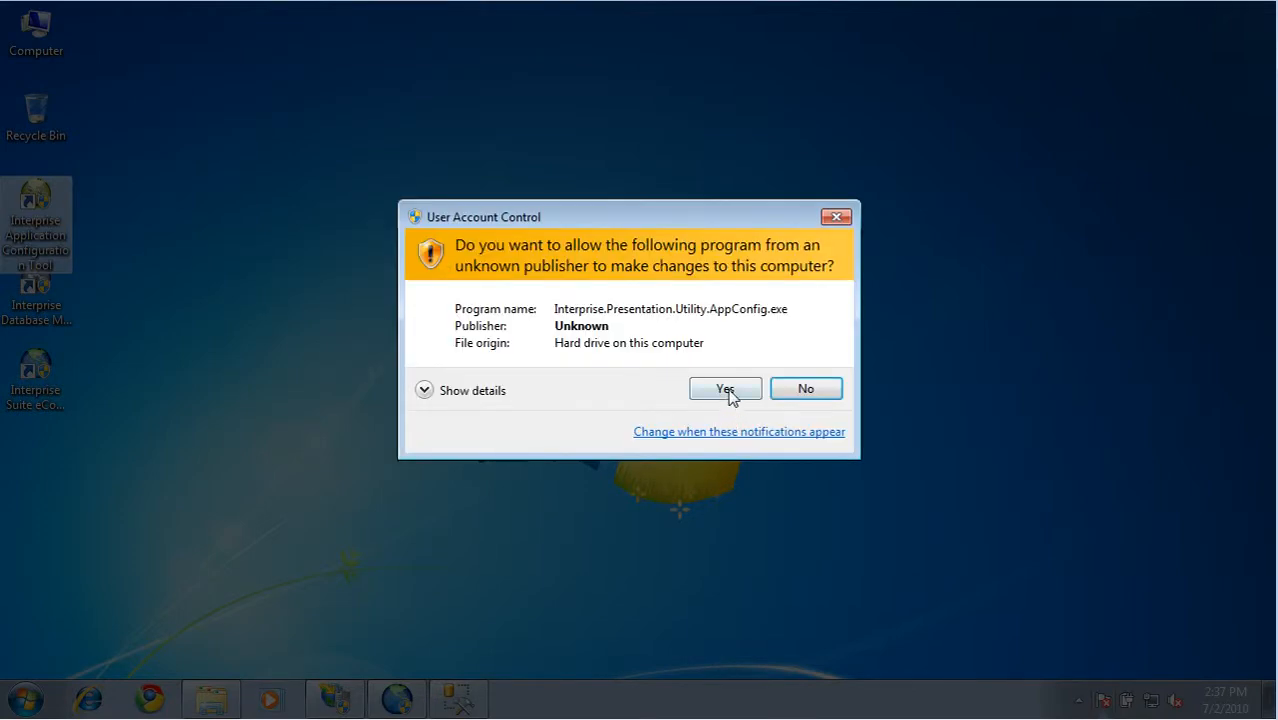
{"action": "left_click", "coordinate": [729, 392]}
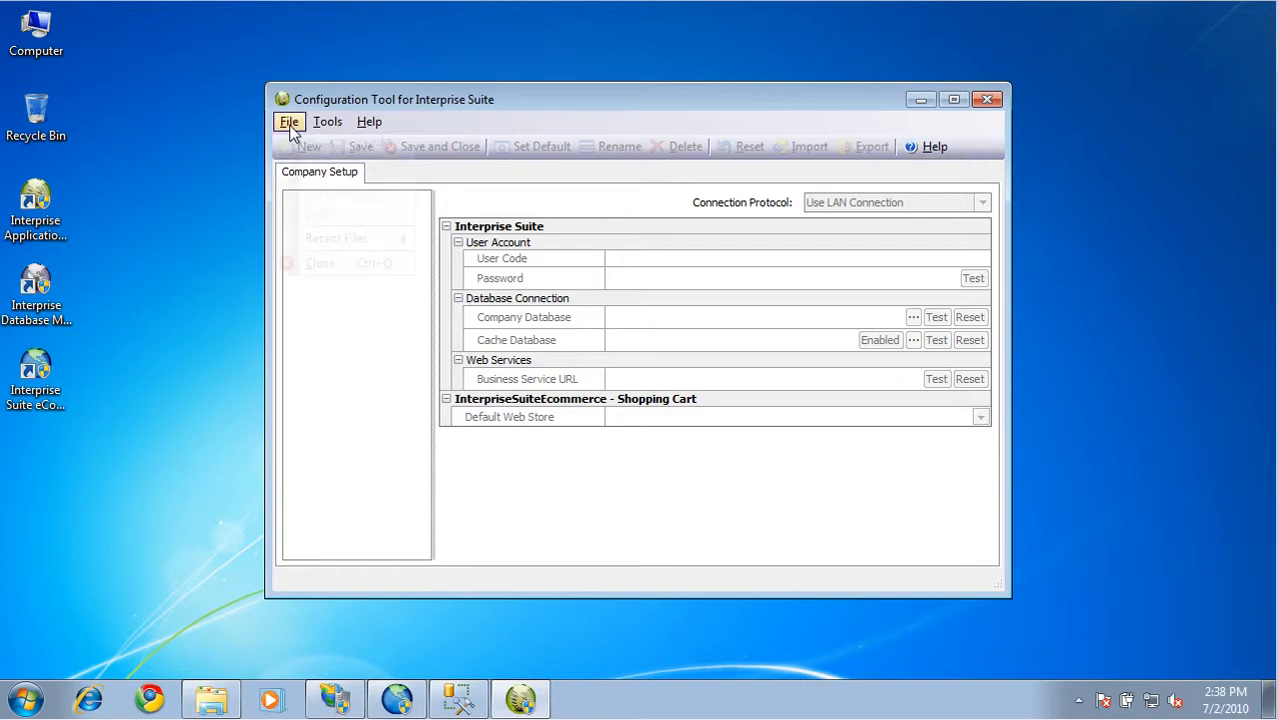
Open the web configuration file from C:\inetpub\wwwroot\InterpriseSuiteECommerce in the configuration tool
{"action": "left_click", "coordinate": [289, 123]}
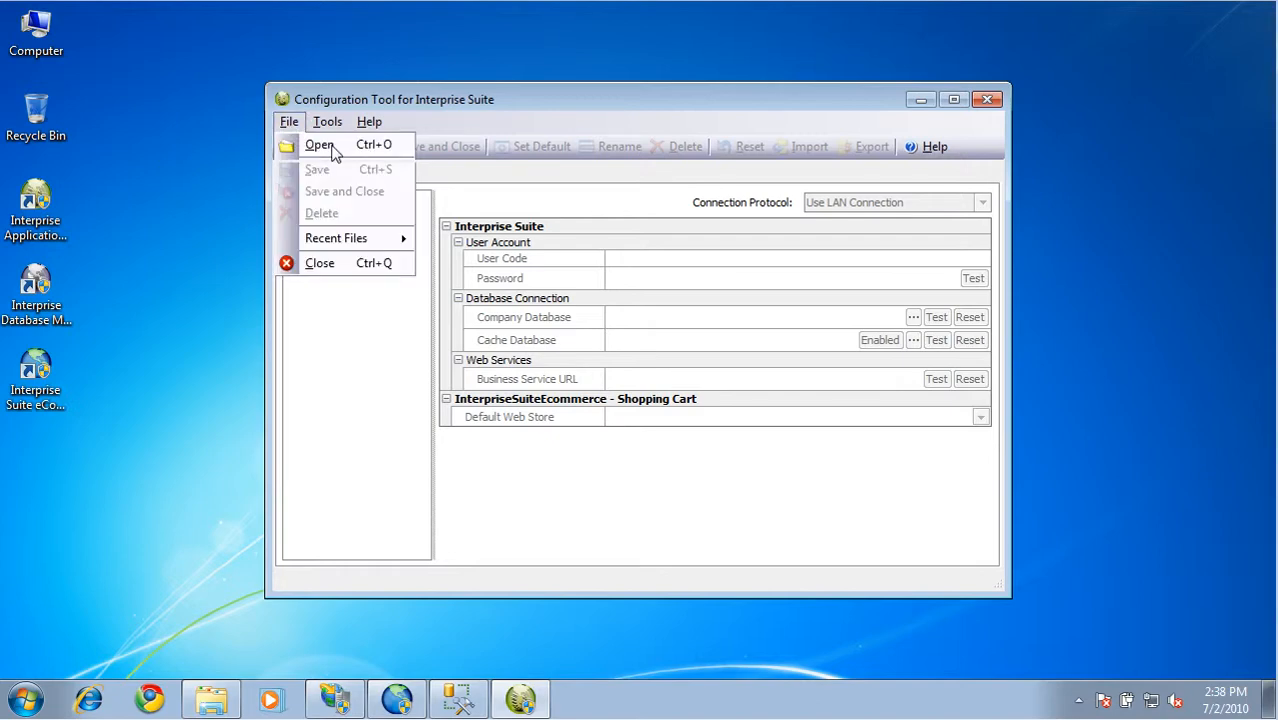
{"action": "left_click", "coordinate": [325, 145]}
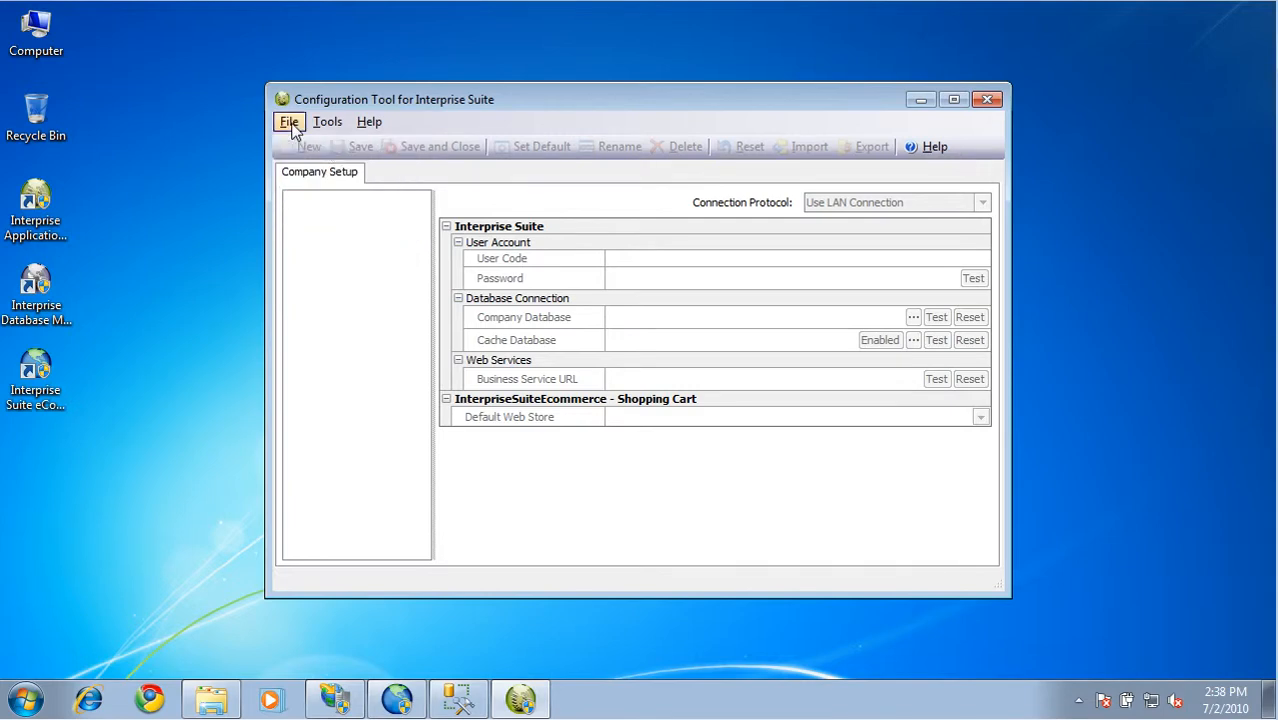
{"action": "left_click", "coordinate": [290, 124]}
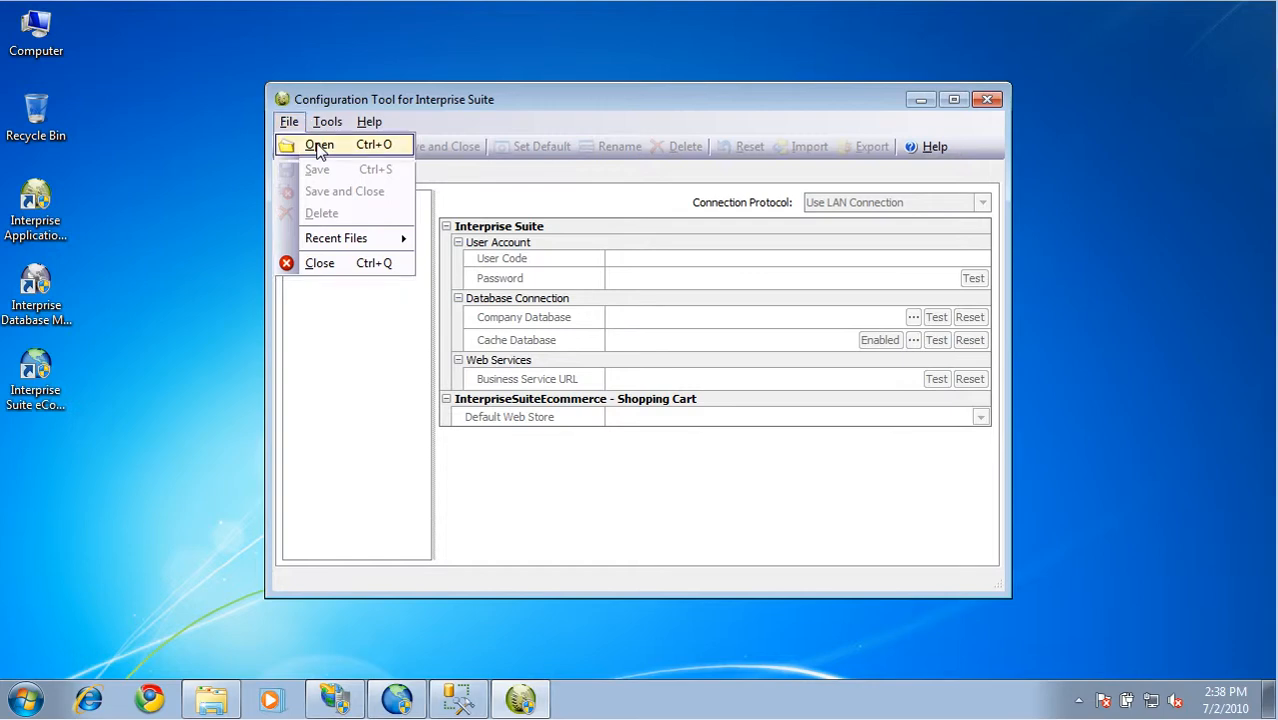
{"action": "left_click", "coordinate": [318, 147]}
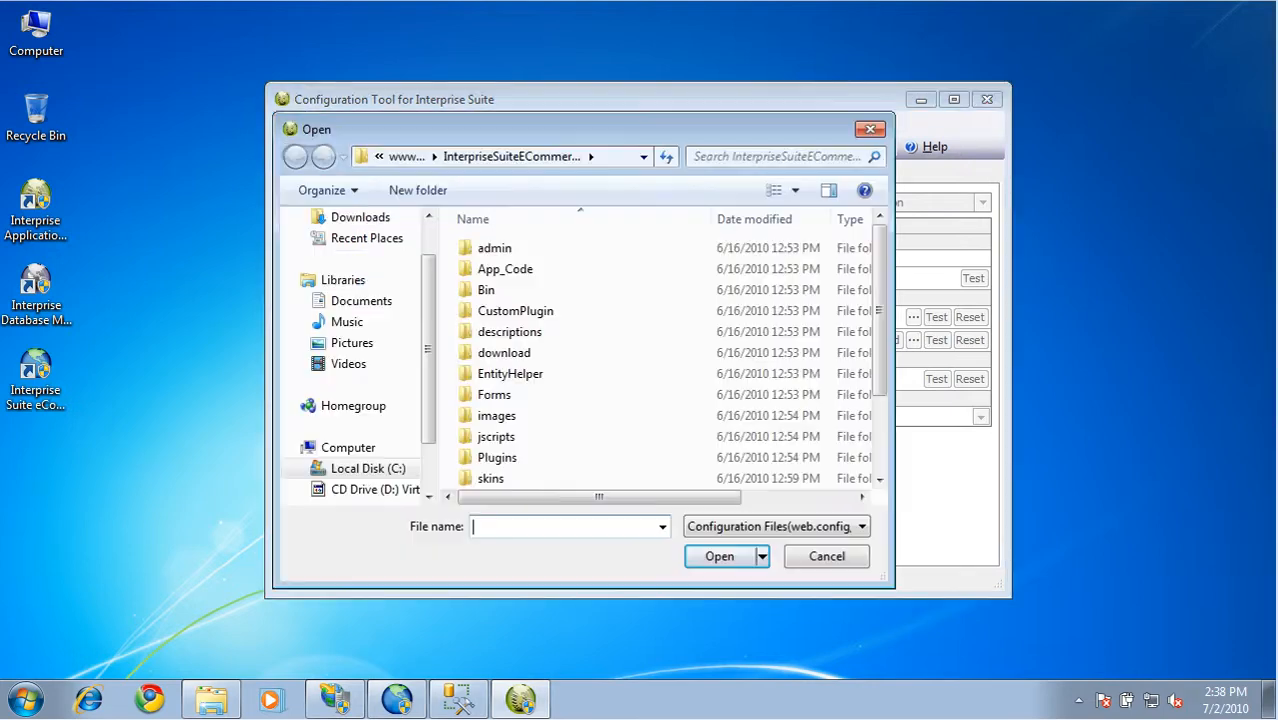
{"action": "left_click", "coordinate": [645, 157]}
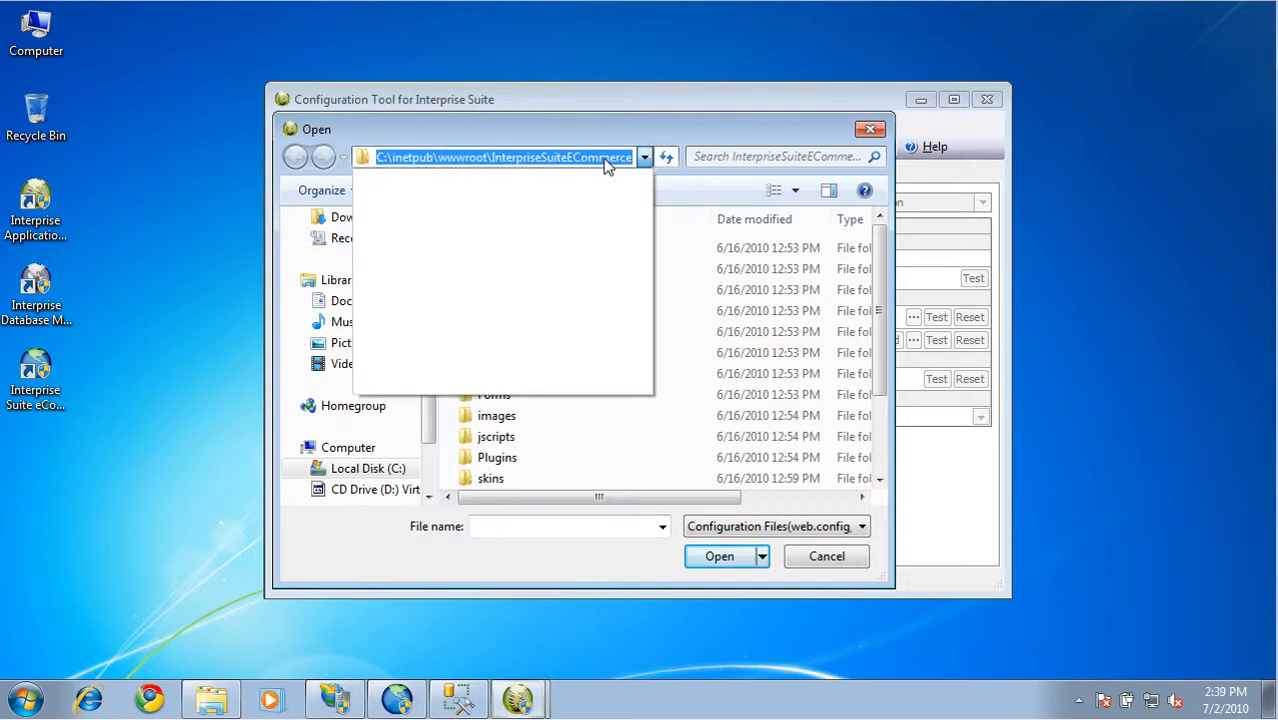
{"action": "left_click", "coordinate": [729, 121]}
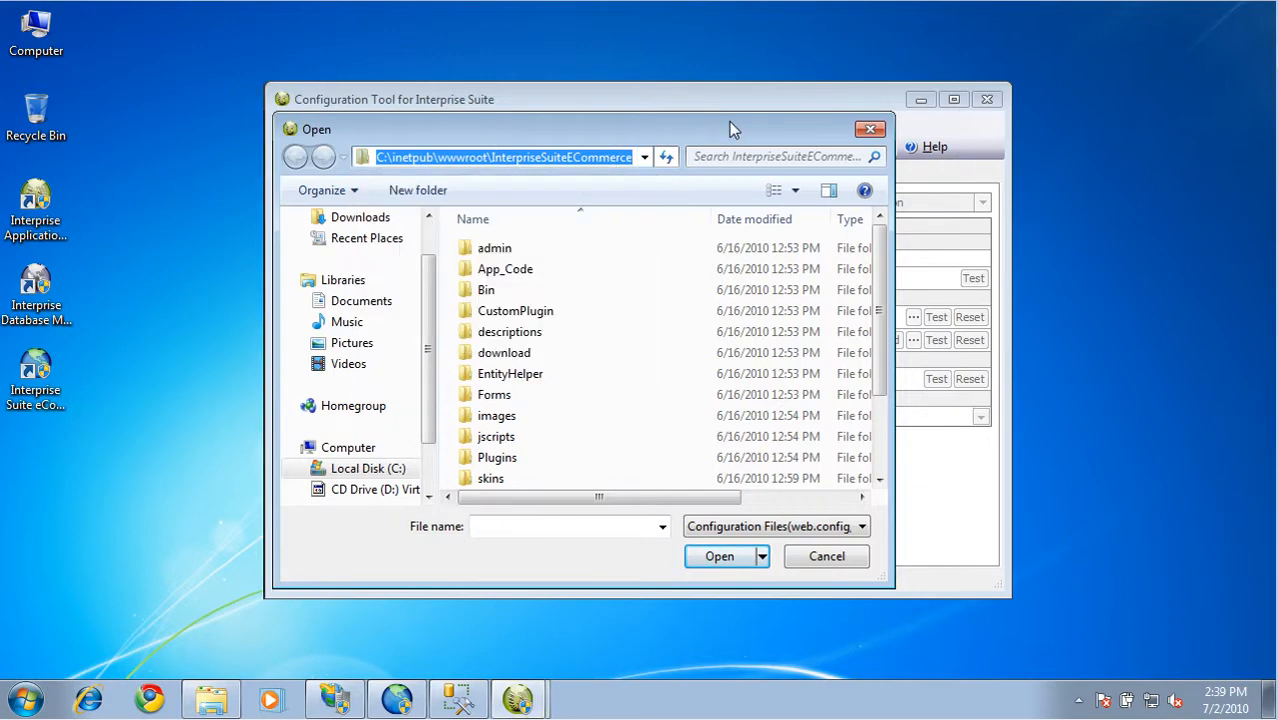
{"action": "left_click", "coordinate": [881, 451]}
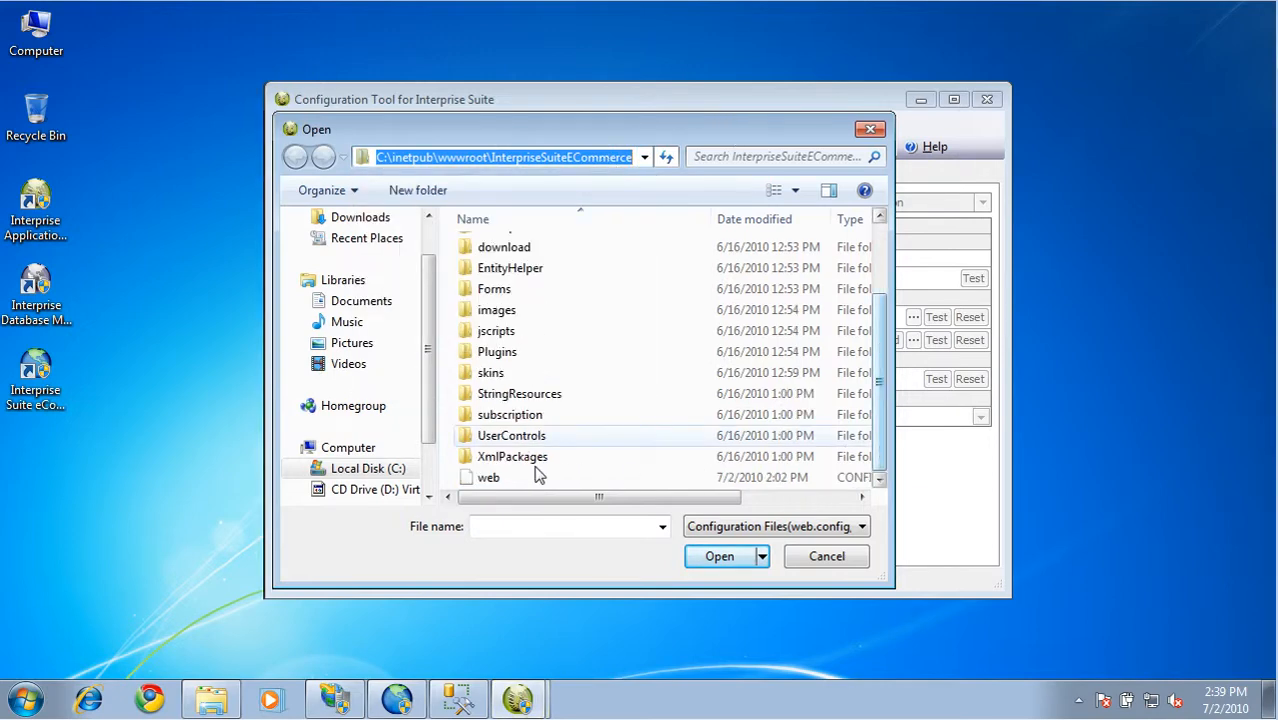
{"action": "left_click", "coordinate": [490, 478]}
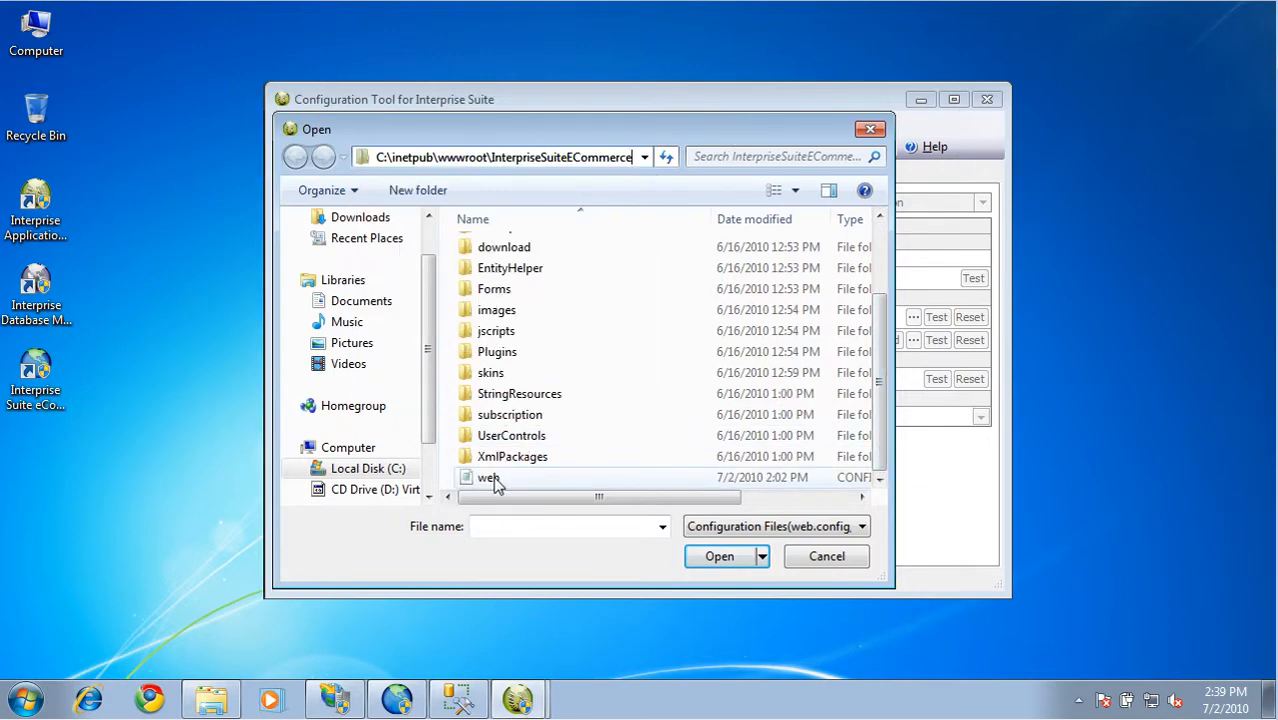
{"action": "left_click", "coordinate": [720, 557]}
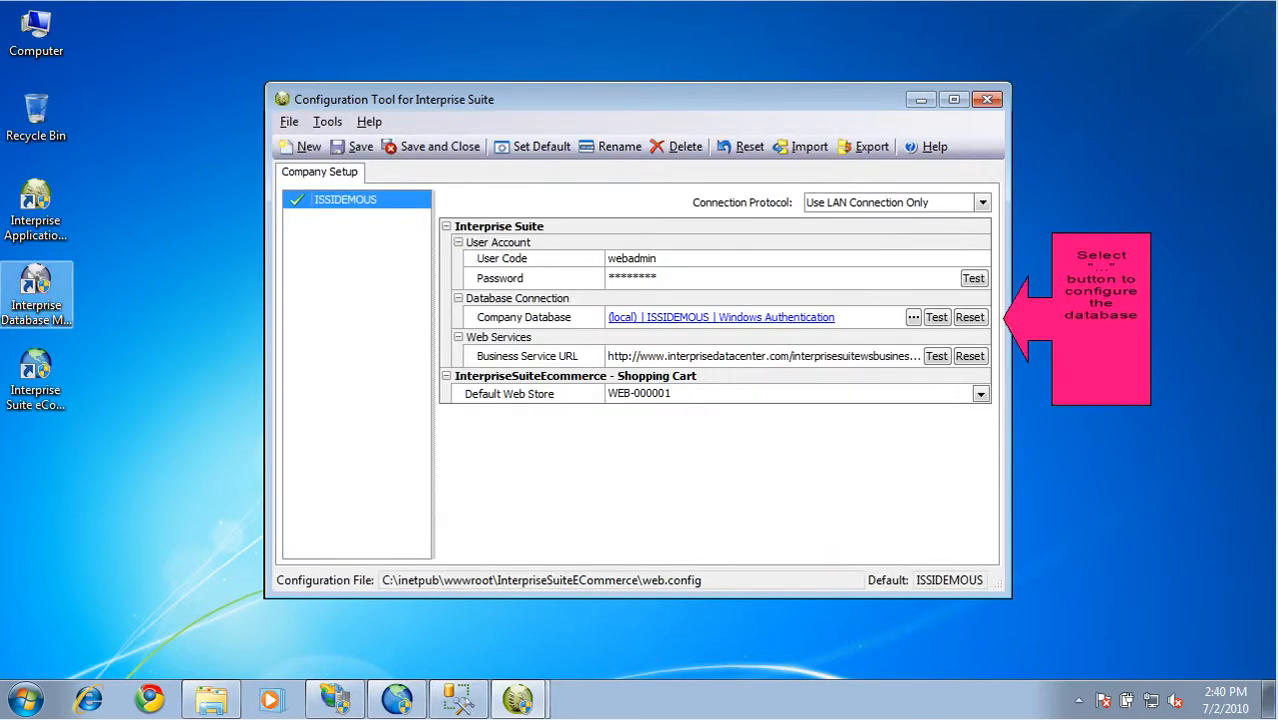
Open the Company Database connection settings and check the server name and the ISSIDEMOUS database in SQL Server Management Studio
{"action": "left_click", "coordinate": [913, 317]}
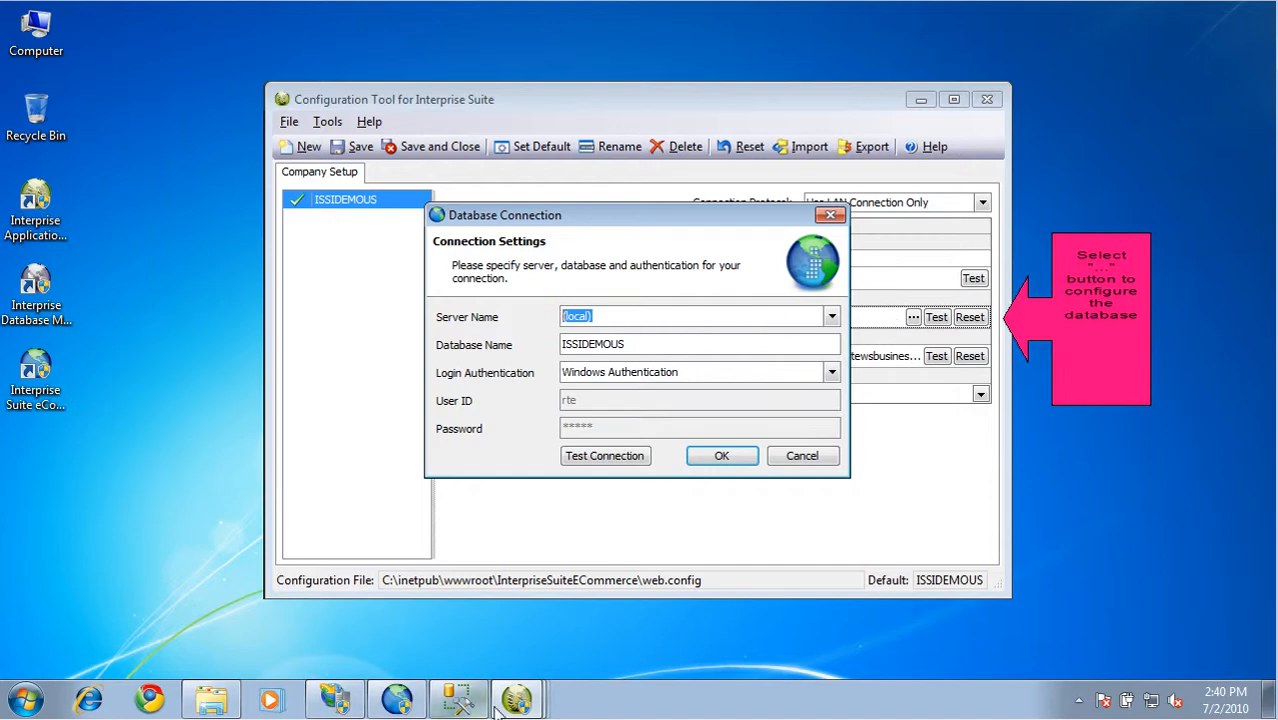
{"action": "left_click", "coordinate": [464, 703]}
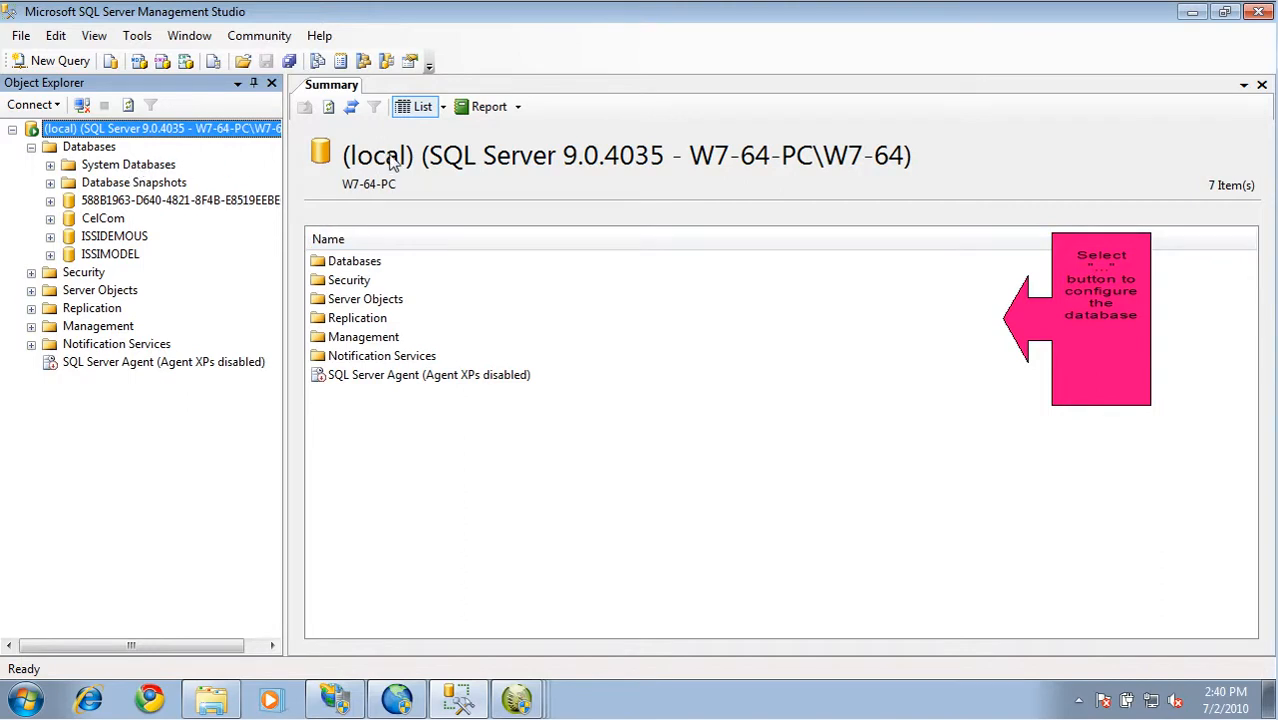
{"action": "left_click_drag", "start_coordinate": [418, 163], "coordinate": [342, 158]}
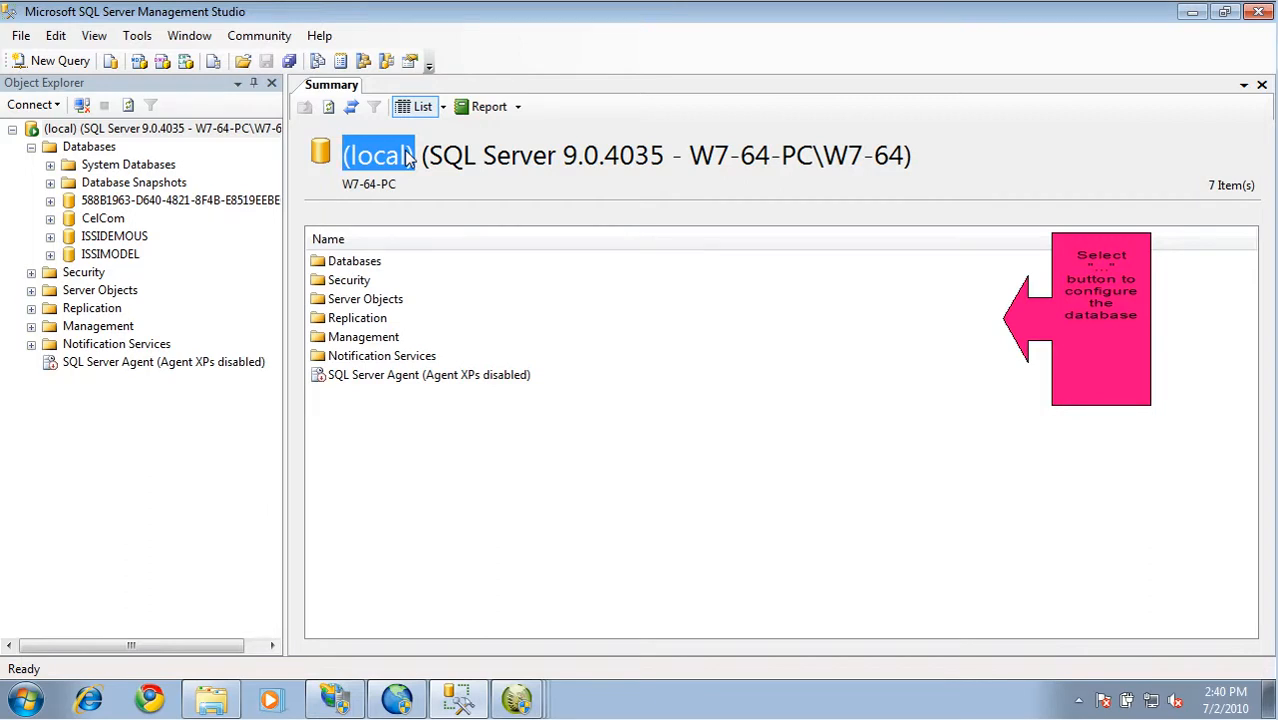
{"action": "left_click", "coordinate": [120, 237]}
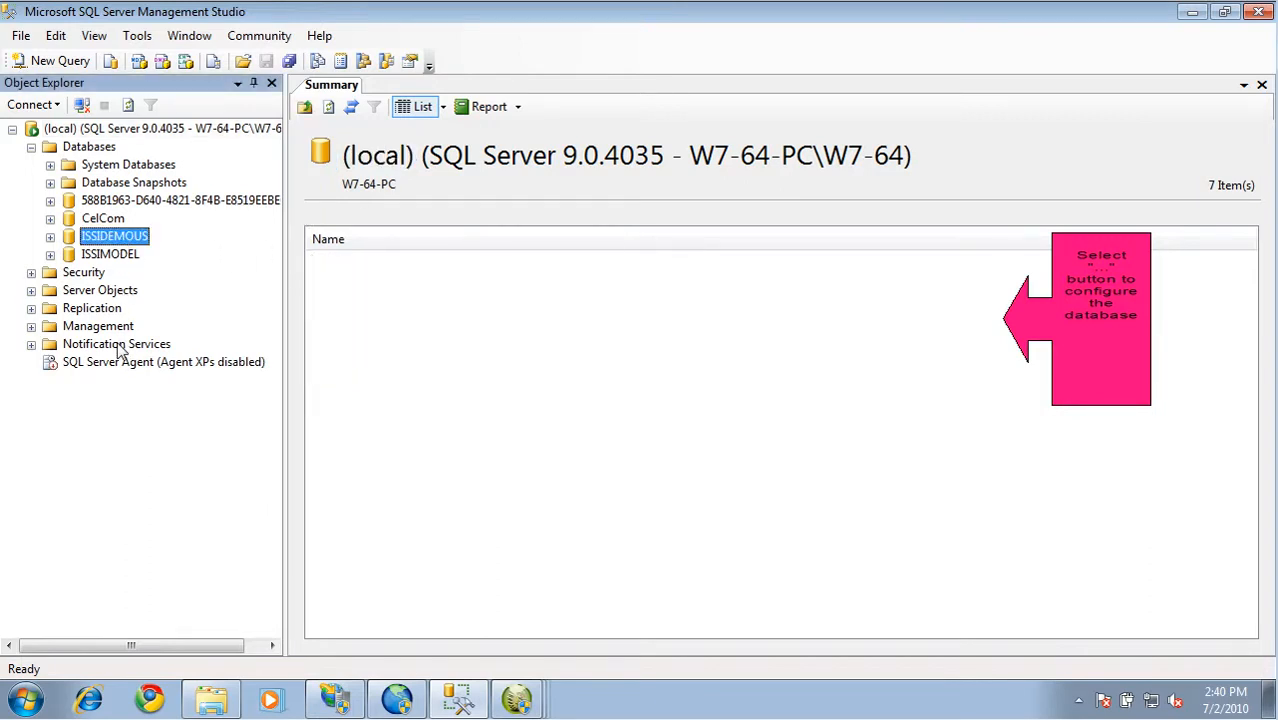
{"action": "left_click", "coordinate": [1192, 12]}
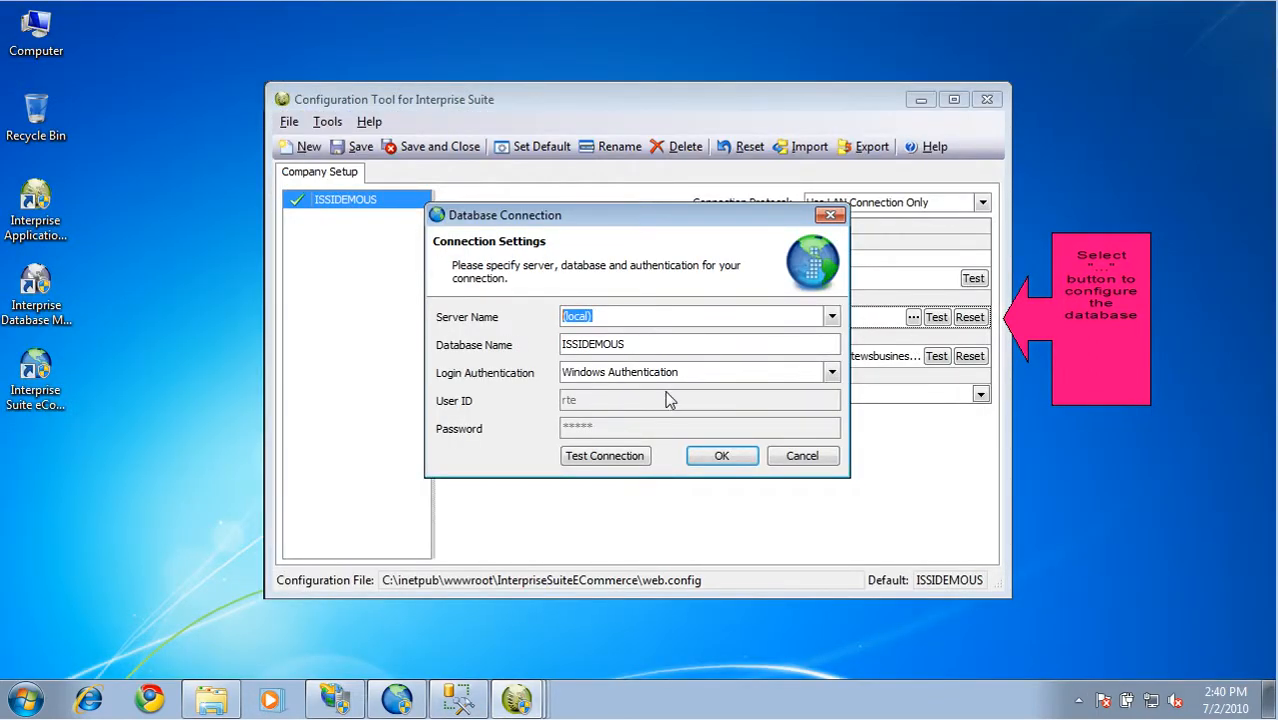
Test the company database connection and accept the connection settings
{"action": "left_click", "coordinate": [633, 460]}
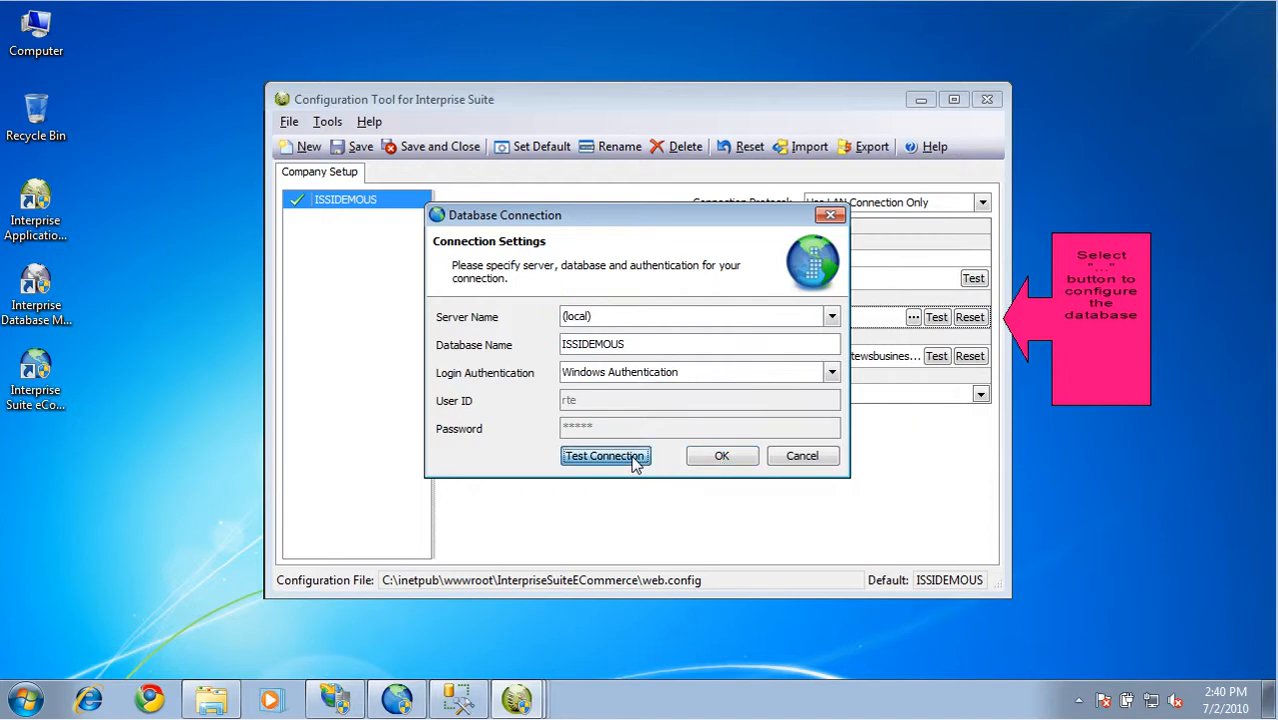
{"action": "left_click", "coordinate": [690, 418]}
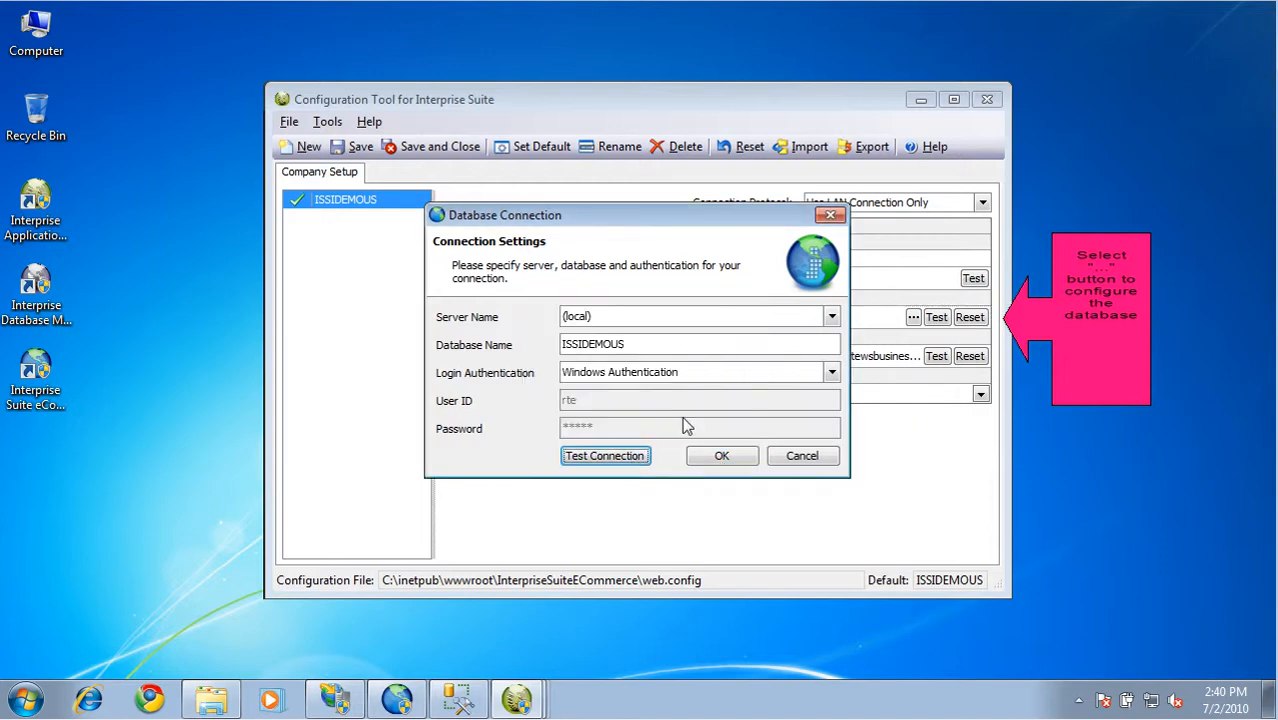
{"action": "left_click", "coordinate": [722, 456]}
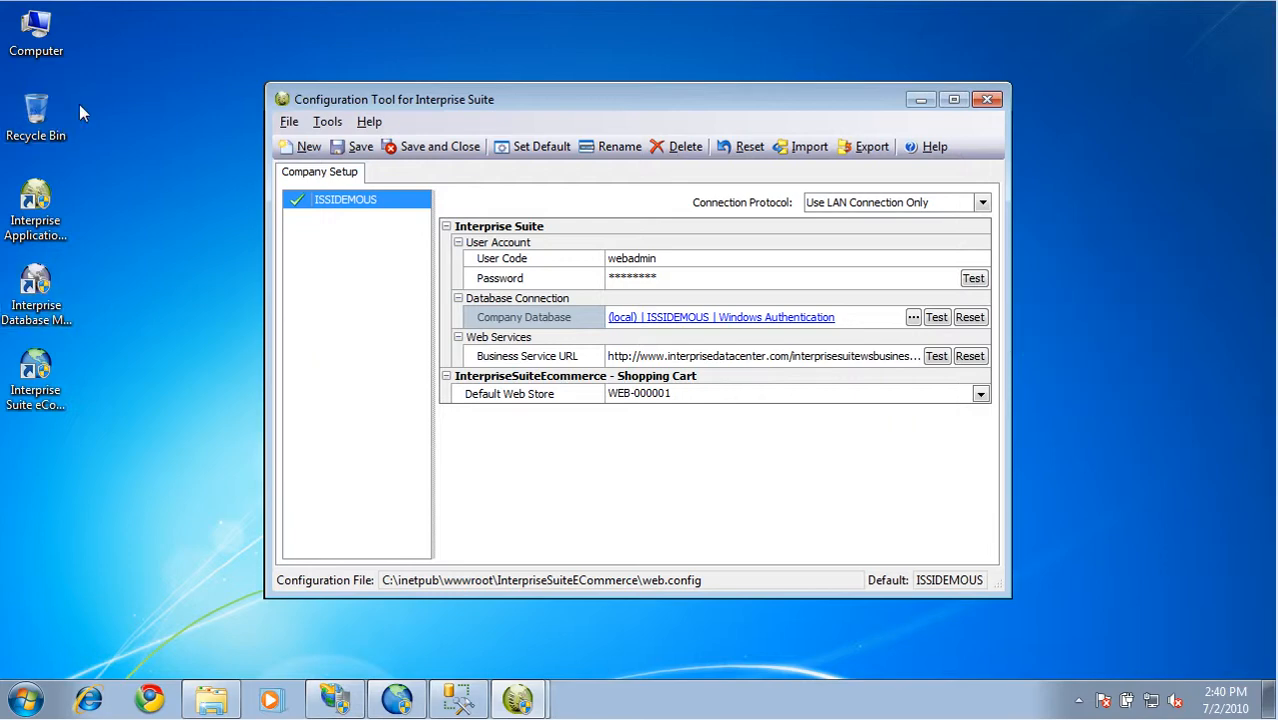
Test the webadmin user account connection and choose WEB-000001 as the default web store
{"action": "left_click", "coordinate": [974, 279]}
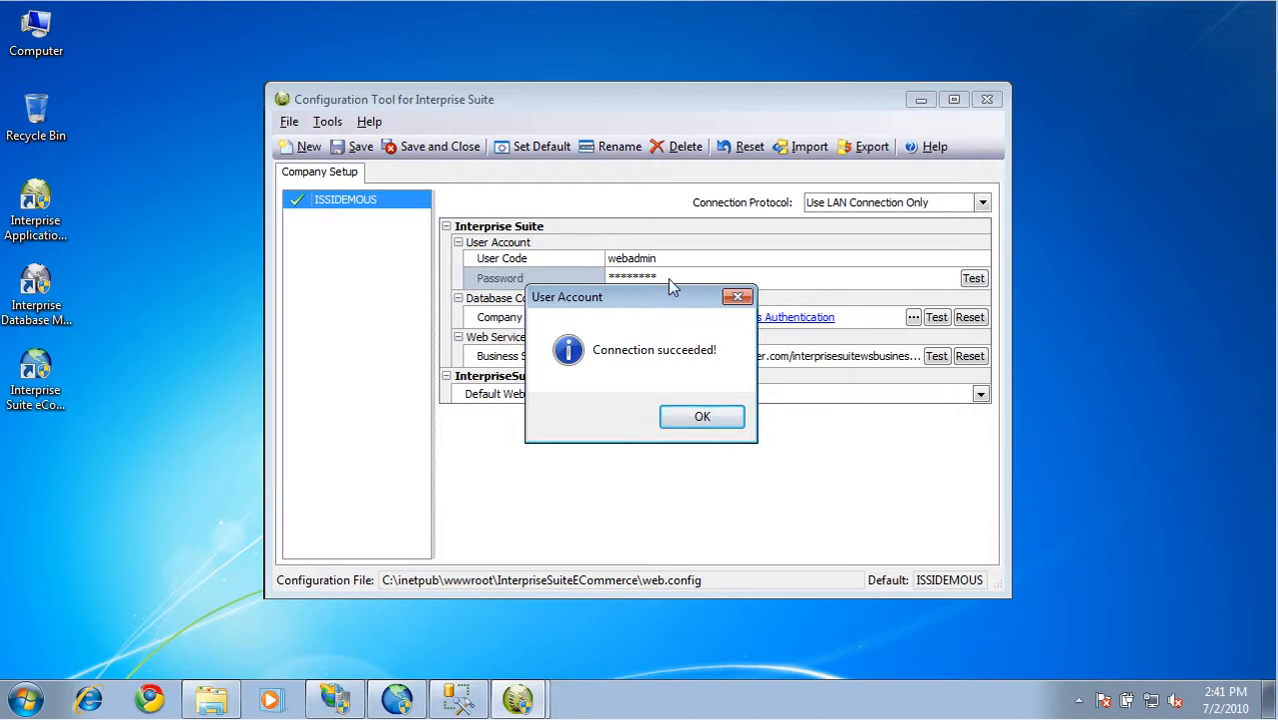
{"action": "left_click", "coordinate": [722, 420]}
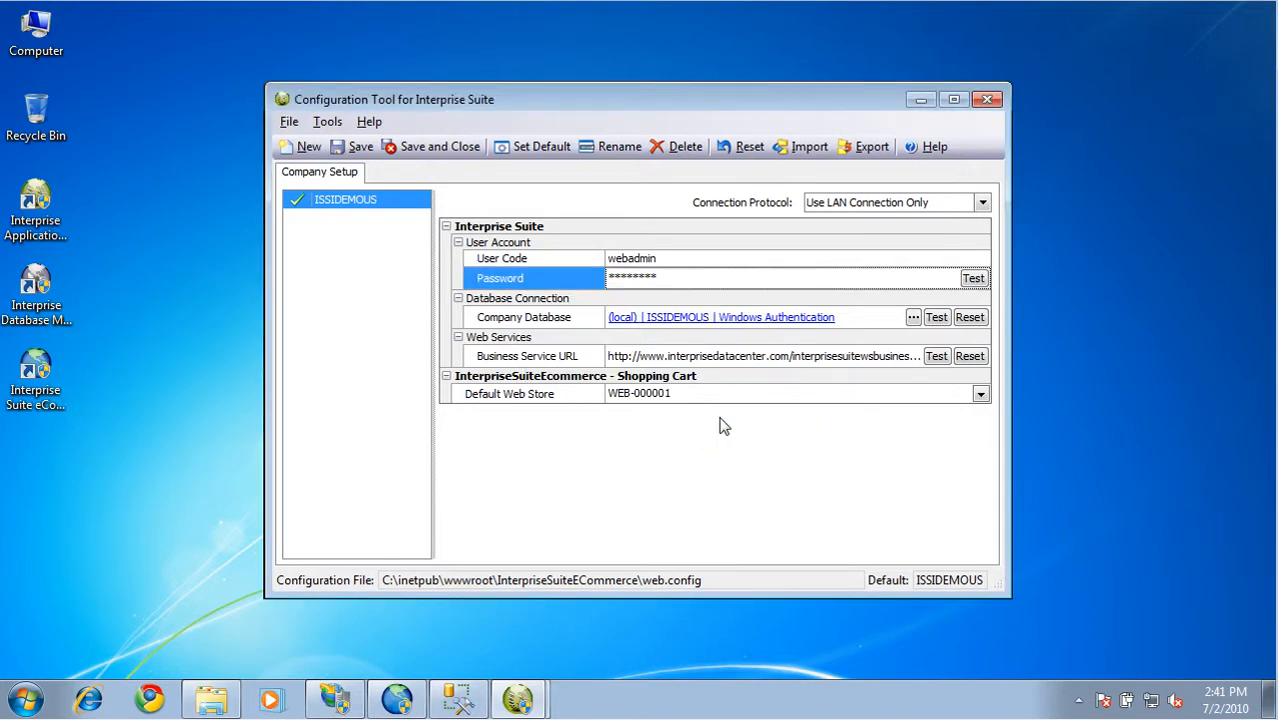
{"action": "left_click", "coordinate": [981, 394]}
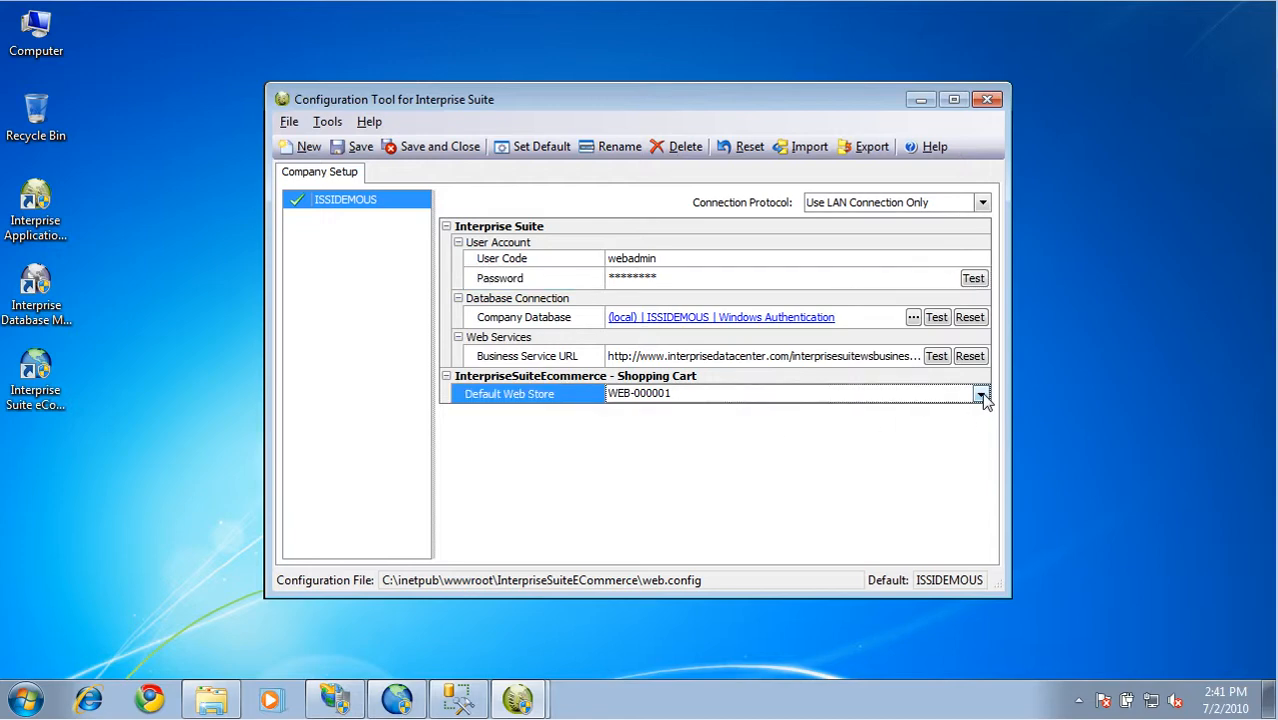
{"action": "left_click", "coordinate": [981, 394]}
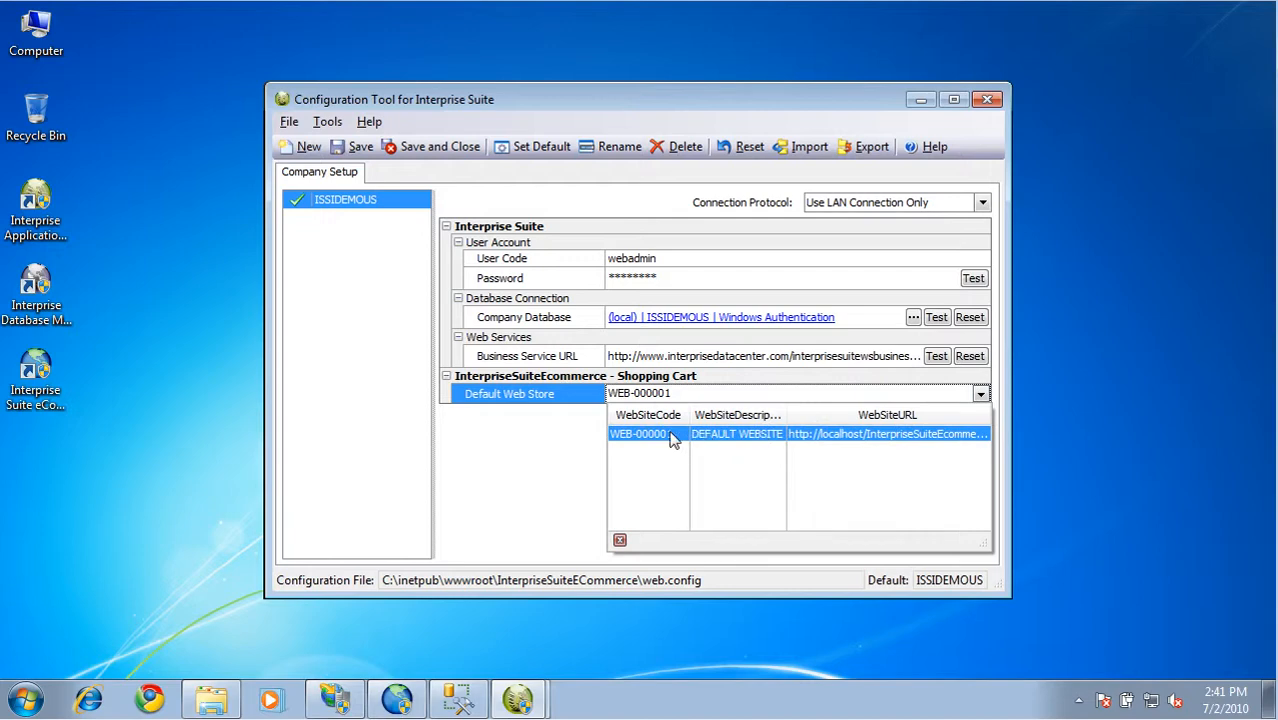
{"action": "left_click", "coordinate": [922, 436]}
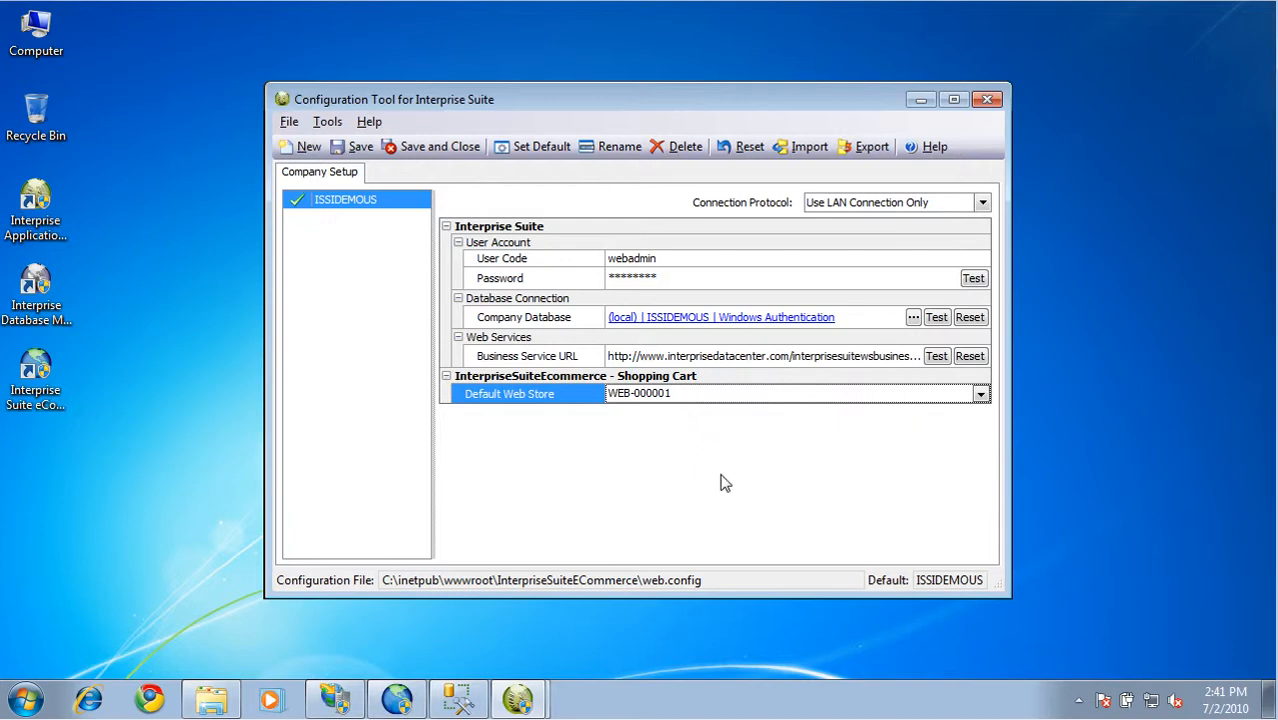
Rename the ISSIDEMOUS company configuration as ISEDemo
{"action": "left_click", "coordinate": [395, 203]}
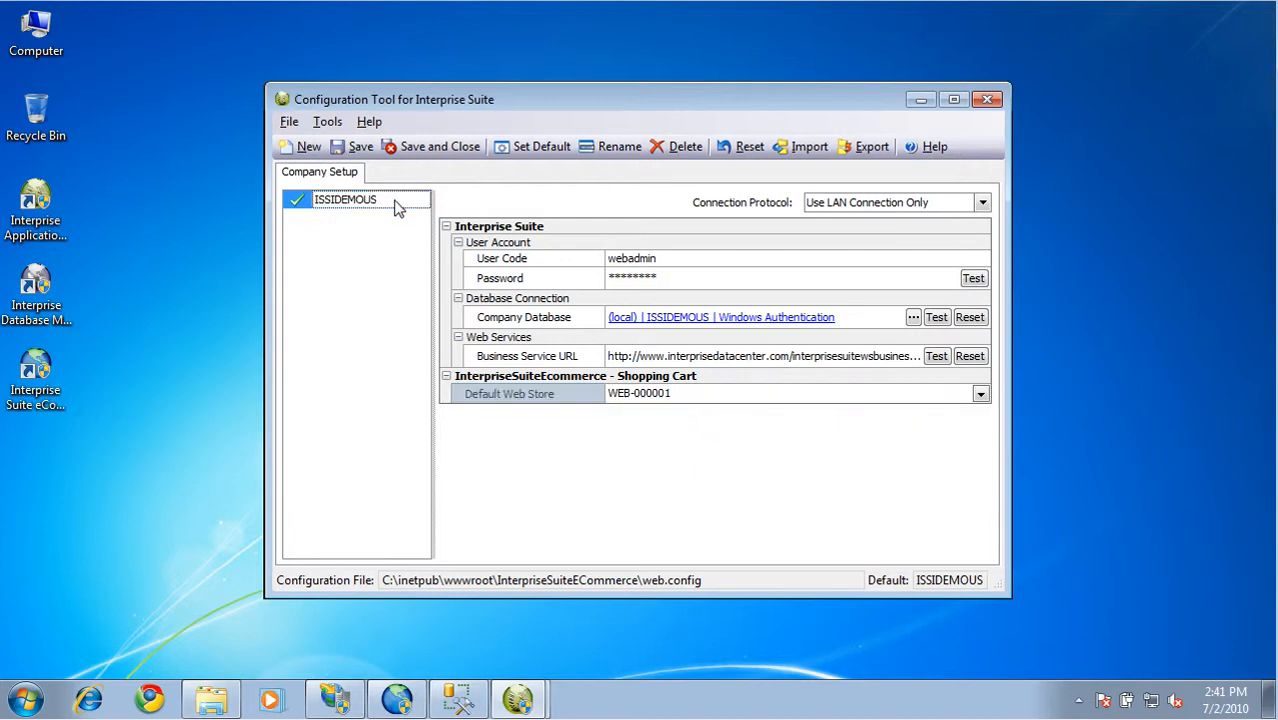
{"action": "left_click_drag", "start_coordinate": [395, 205], "coordinate": [270, 205]}
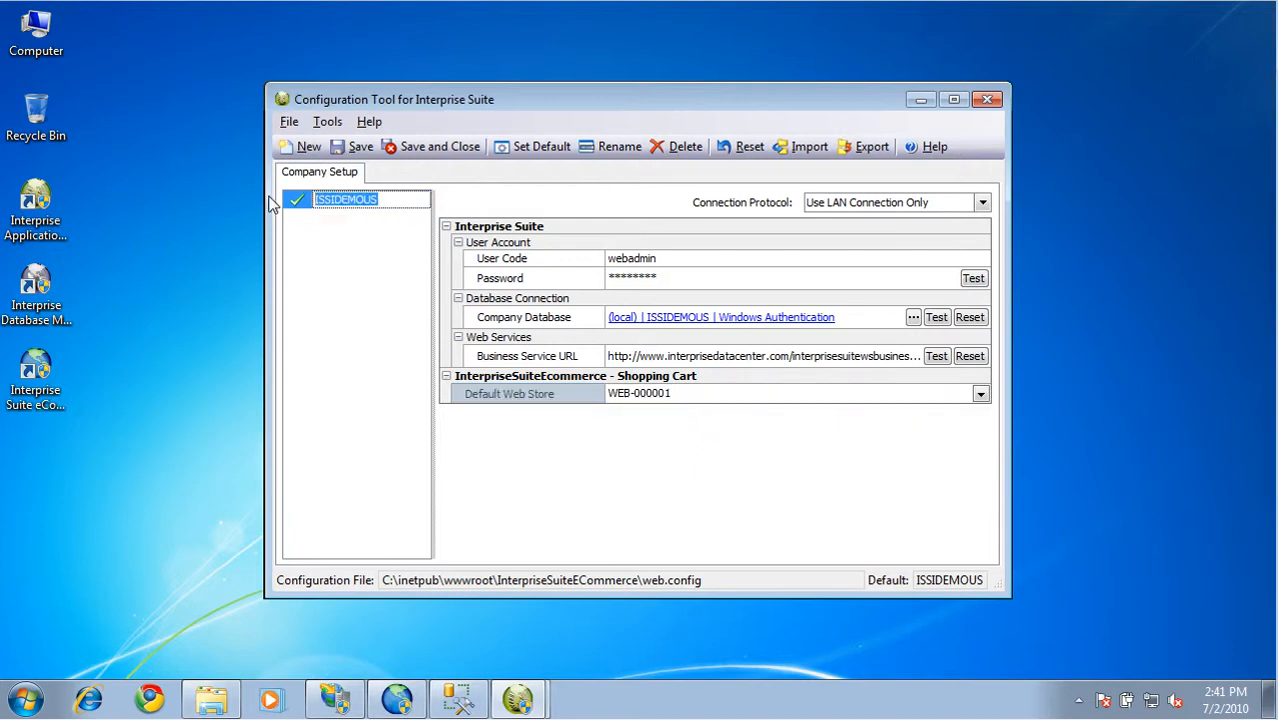
{"action": "type", "text": "ISDED"}
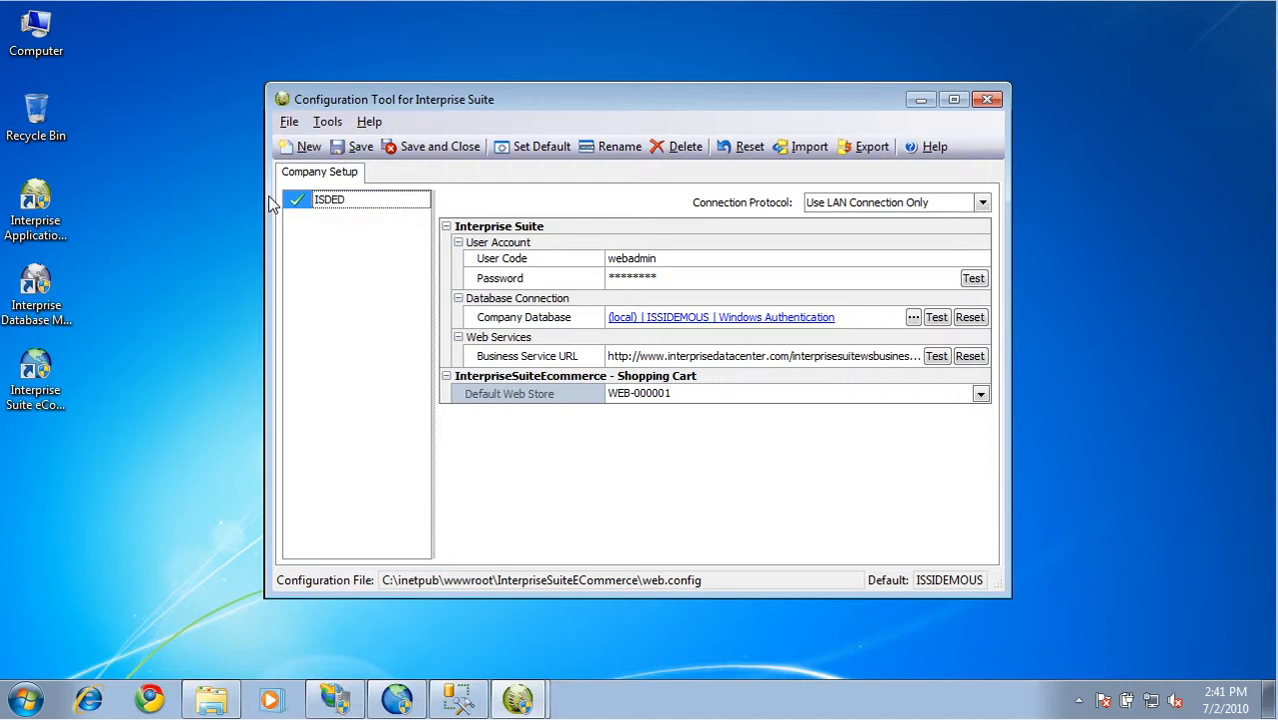
{"action": "key", "text": "BackSpace"}
{"action": "type", "text": "emo"}
{"action": "key", "text": "BackSpace"}
{"action": "key", "text": "BackSpace"}
{"action": "key", "text": "BackSpace"}
{"action": "key", "text": "BackSpace"}
{"action": "type", "text": "EDemo"}
Save the web configuration and close the configuration tool
{"action": "left_click", "coordinate": [352, 149]}
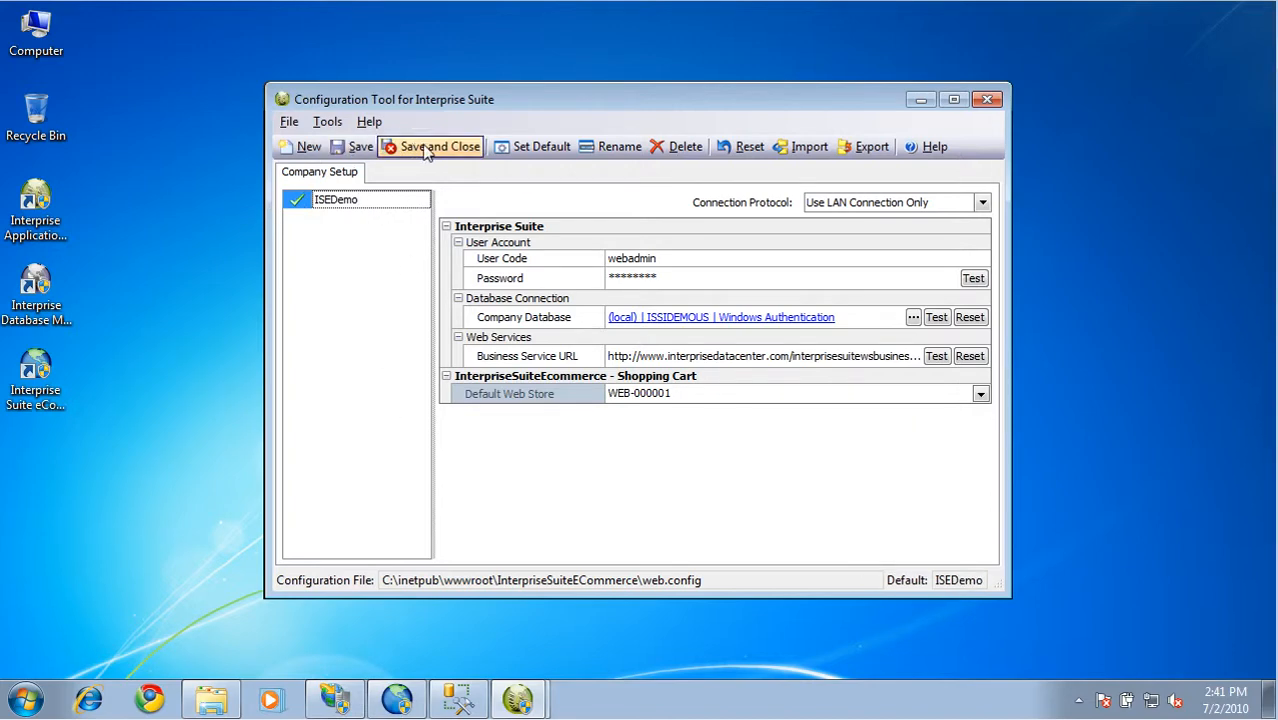
{"action": "left_click", "coordinate": [425, 149]}
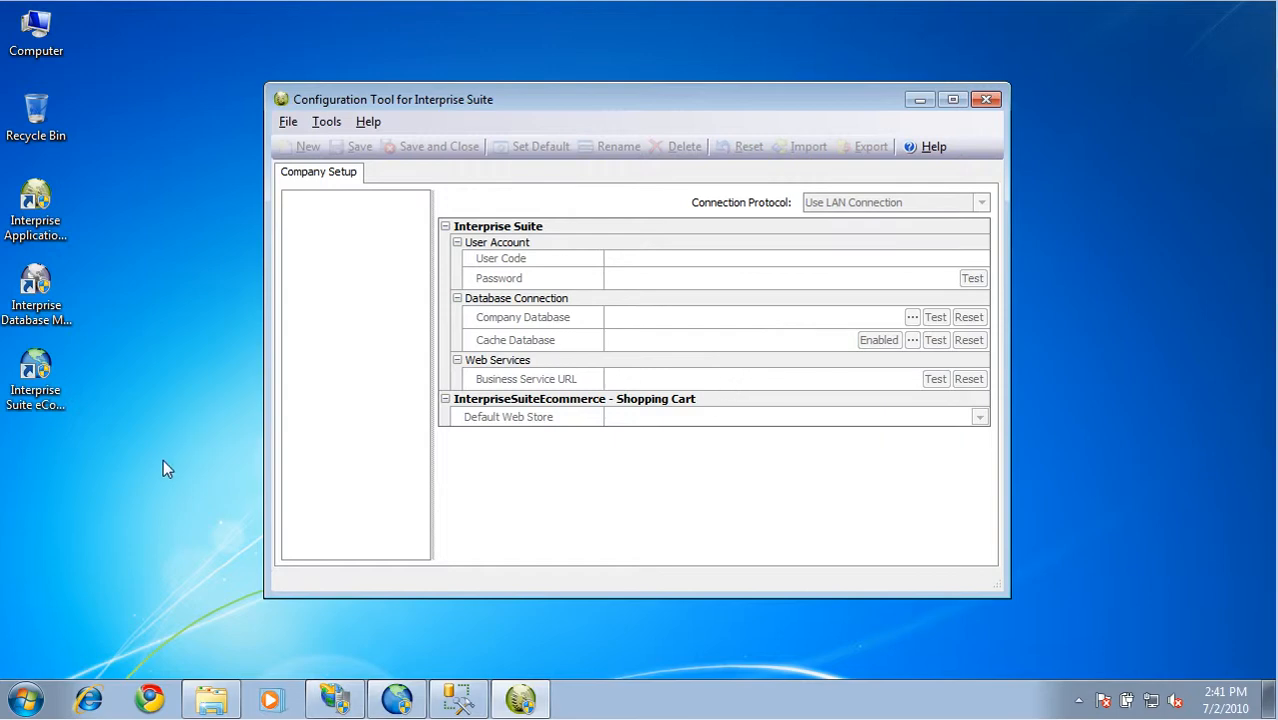
{"action": "left_click", "coordinate": [986, 100]}
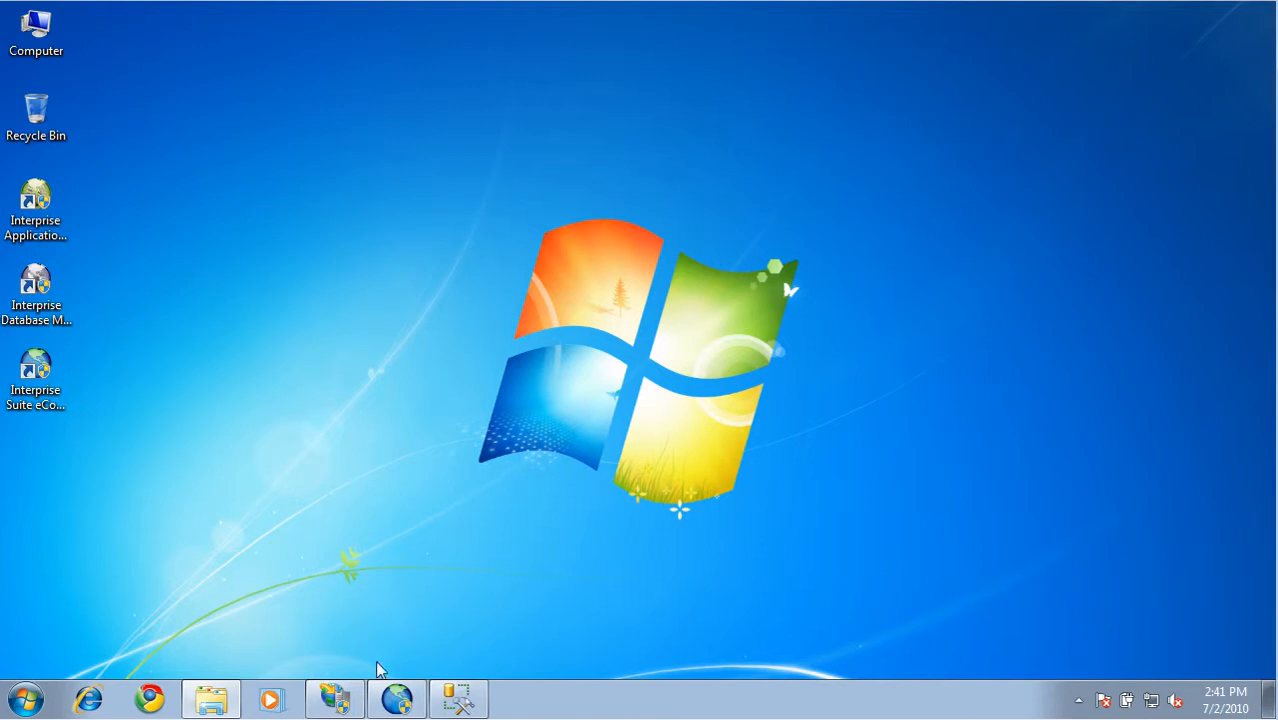
Switch to Interprise Suite, open its sign-in configurations, enter the account password for Demo Company US and test the user account
{"action": "left_click", "coordinate": [382, 700]}
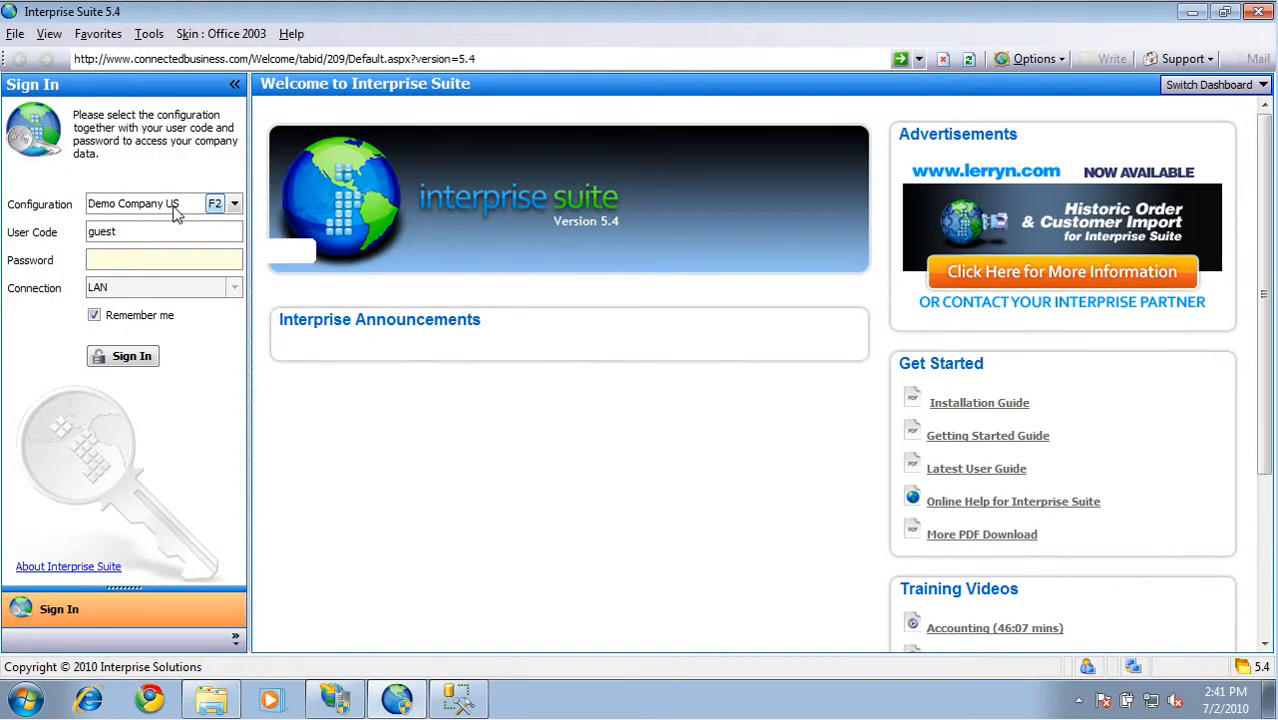
{"action": "key", "text": "F2"}
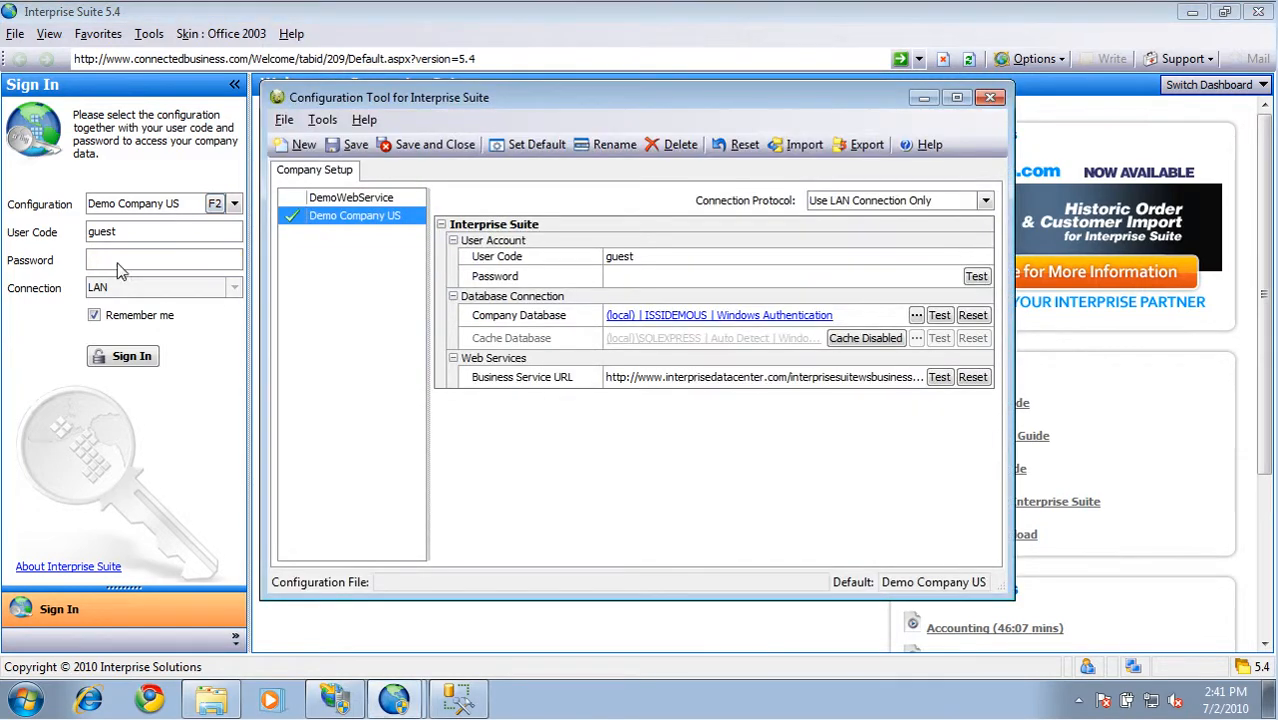
{"action": "left_click", "coordinate": [765, 277]}
{"action": "type", "text": "guest"}
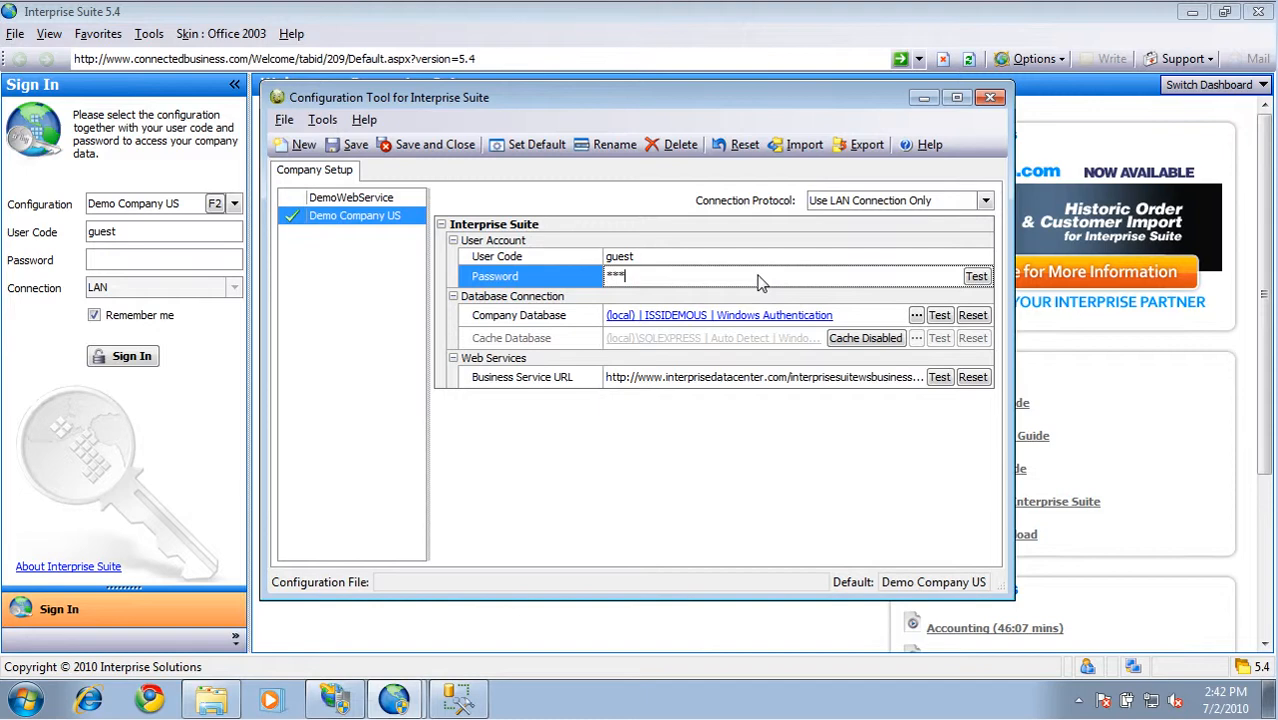
{"action": "left_click", "coordinate": [976, 277]}
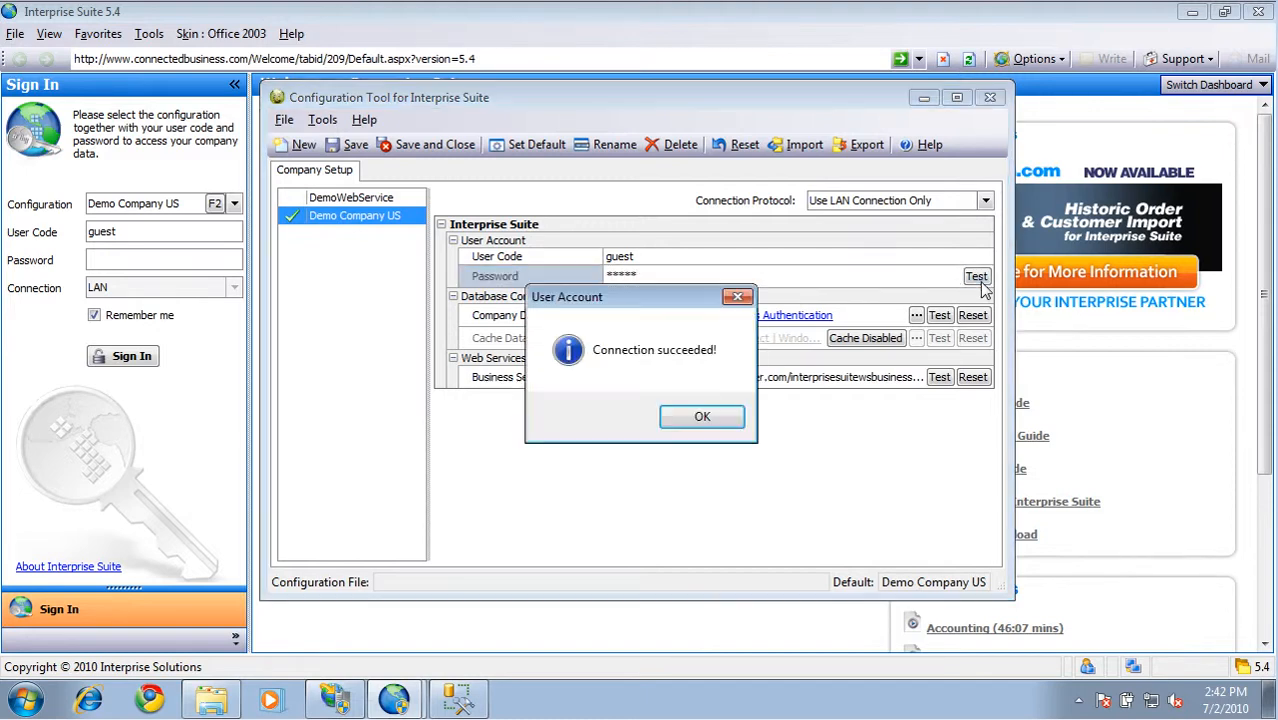
{"action": "left_click", "coordinate": [710, 421]}
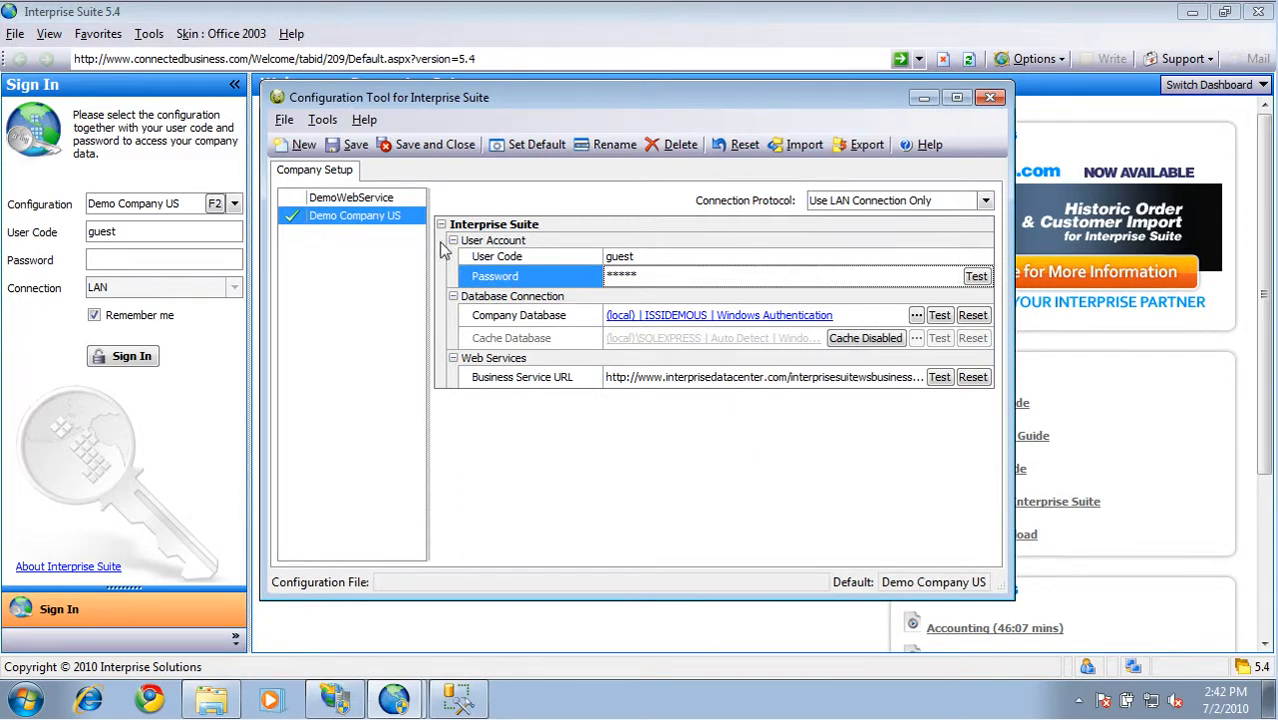
Rename the Demo Company US configuration as ISEDemo, then save and close the configuration tool
{"action": "left_click", "coordinate": [418, 224]}
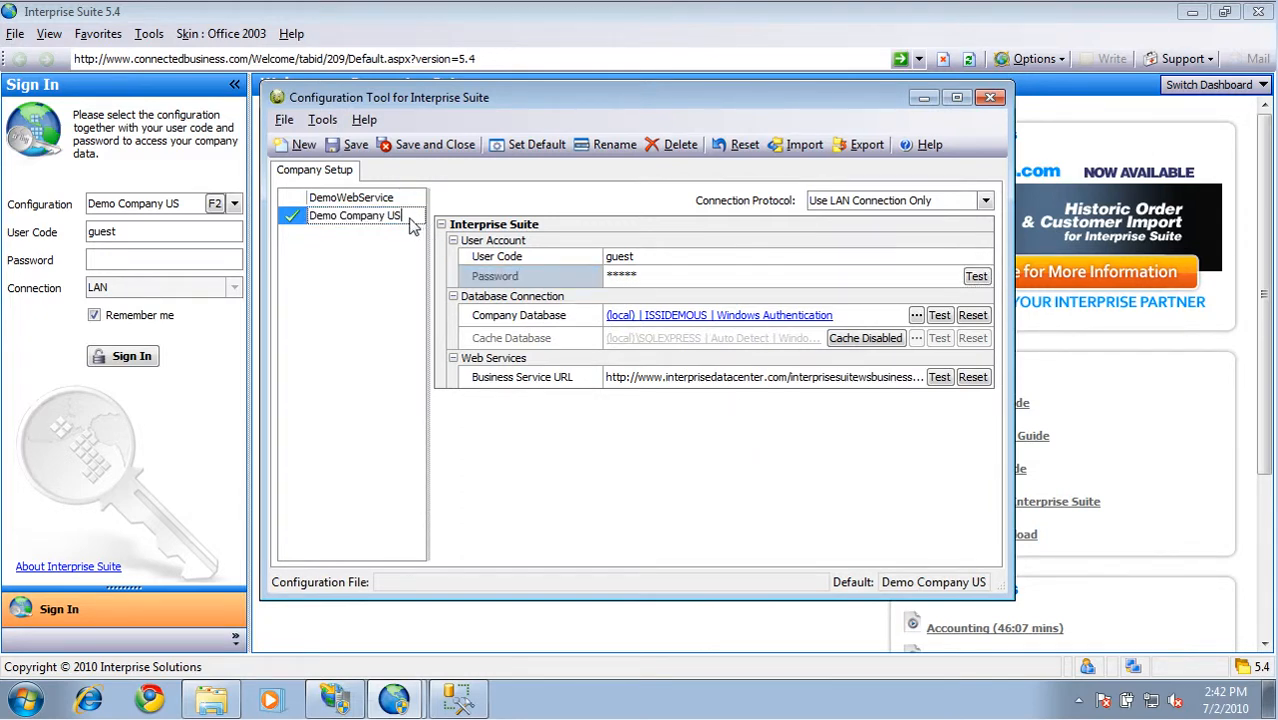
{"action": "left_click_drag", "start_coordinate": [408, 218], "coordinate": [251, 216]}
{"action": "type", "text": "ISEDemo"}
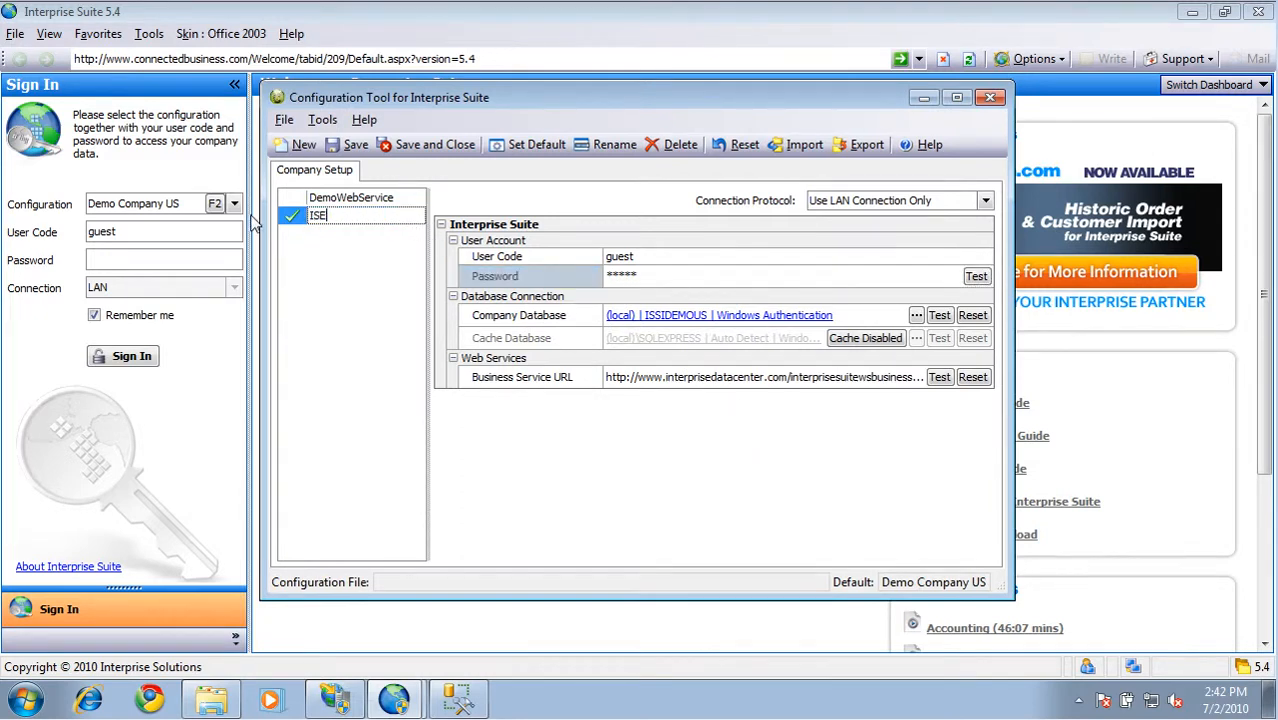
{"action": "left_click", "coordinate": [409, 147]}
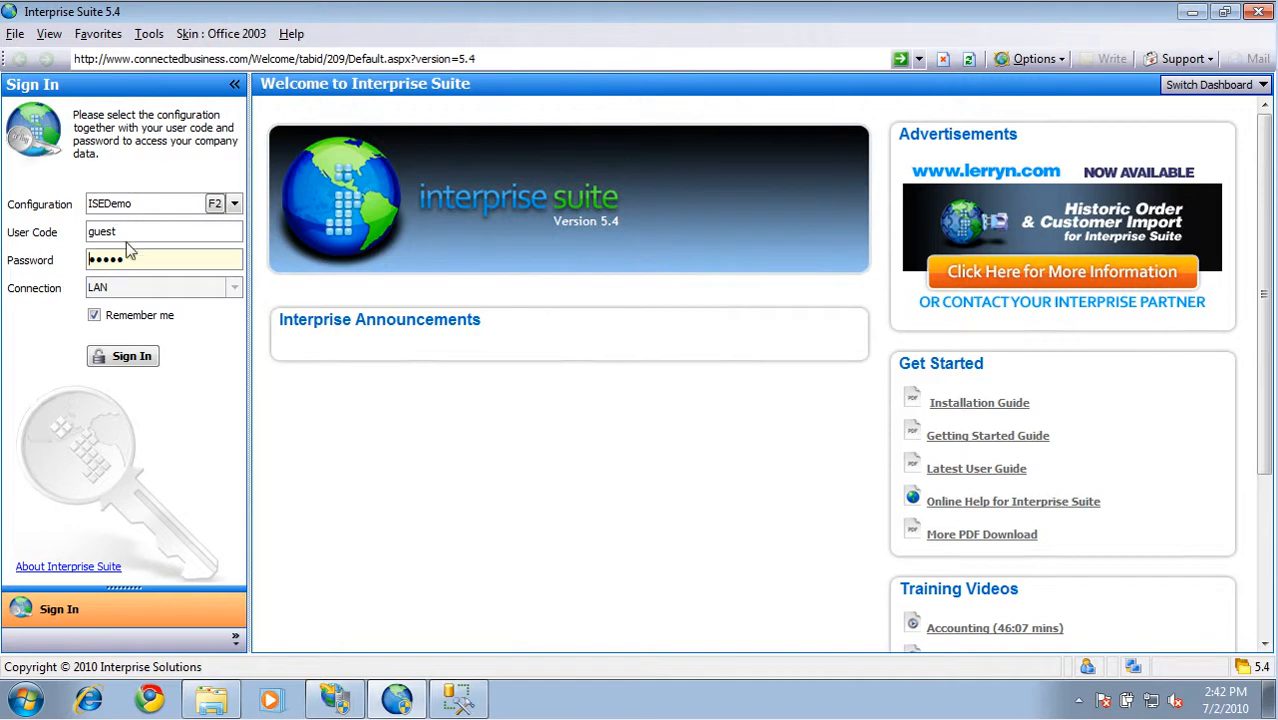
Sign in with the ISEDemo configuration and open the details of web store WEB-000001 in the eCommerce module
{"action": "left_click", "coordinate": [131, 362]}
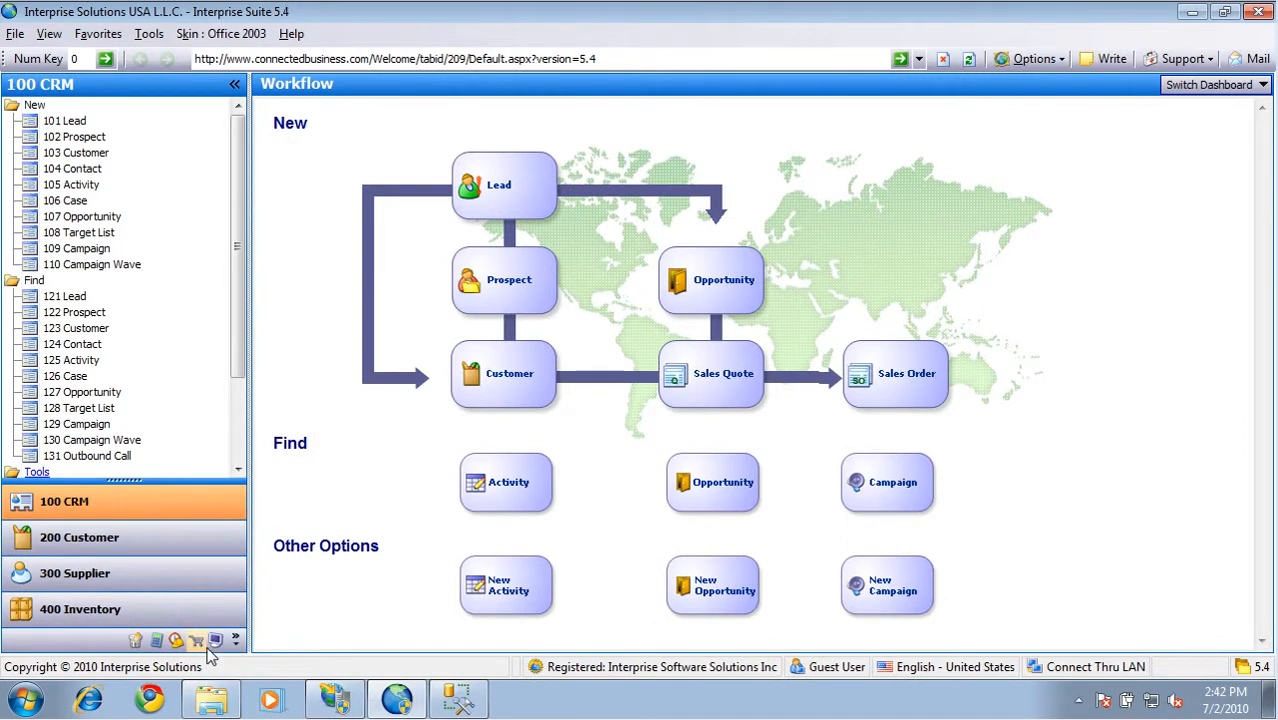
{"action": "left_click", "coordinate": [197, 641]}
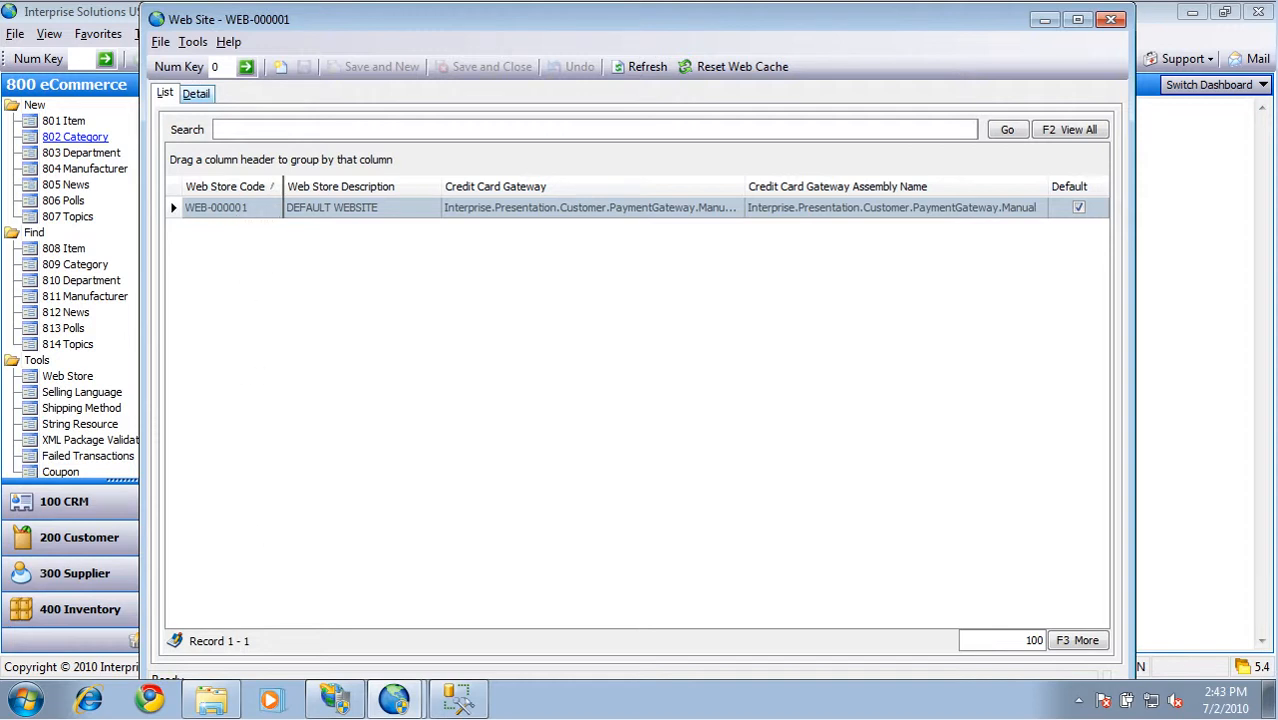
{"action": "left_click", "coordinate": [197, 94]}
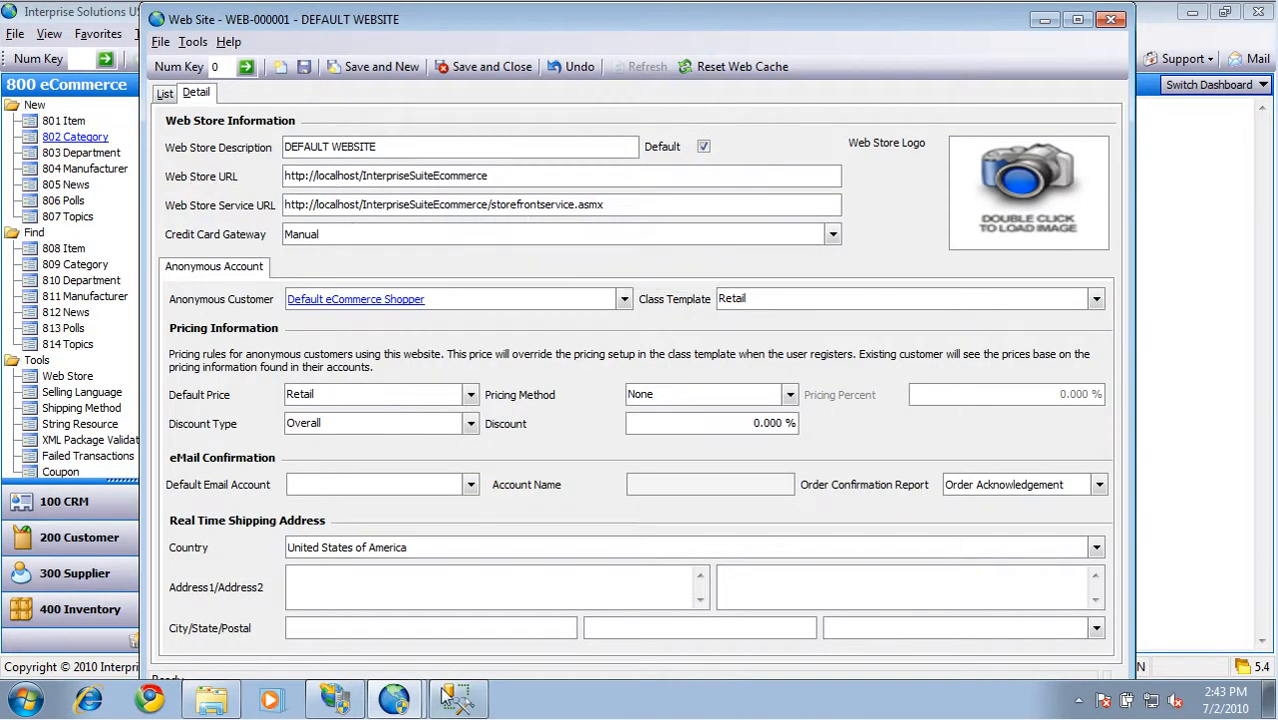
Switch to IIS Manager, browse the ISEDemo application, copy its web address and minimize the browser
{"action": "left_click", "coordinate": [340, 700]}
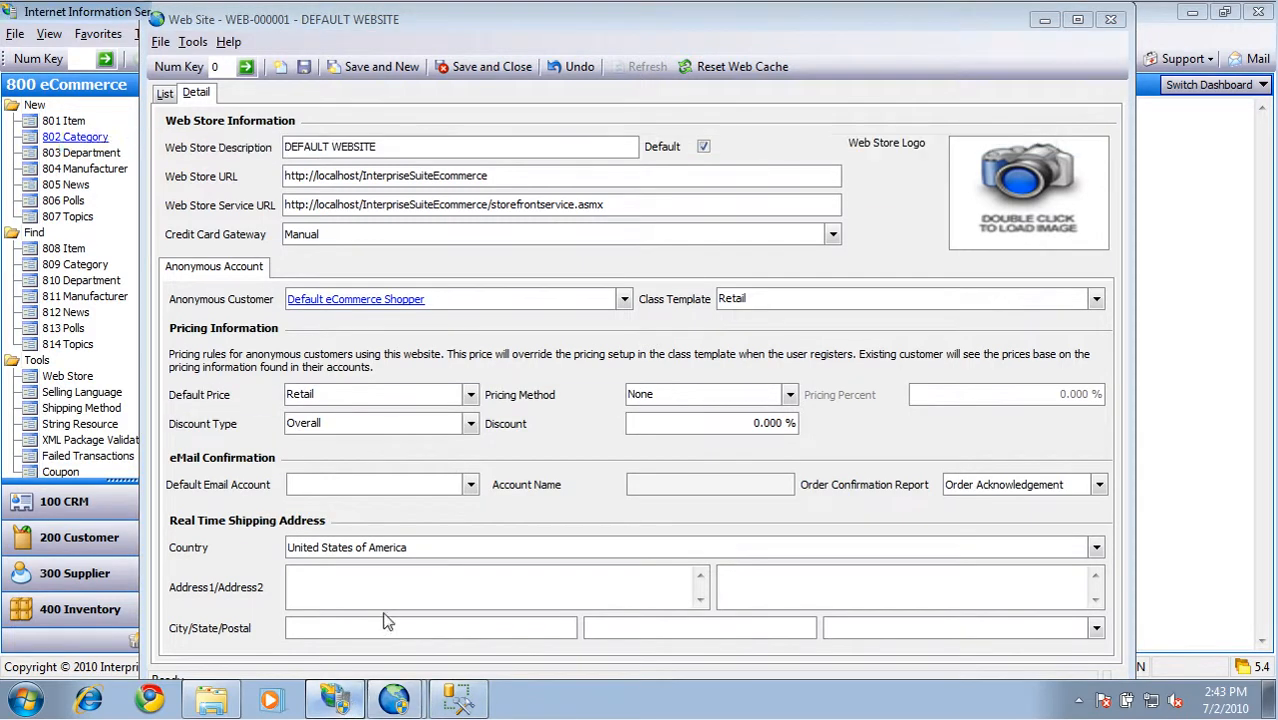
{"action": "left_click", "coordinate": [1137, 262]}
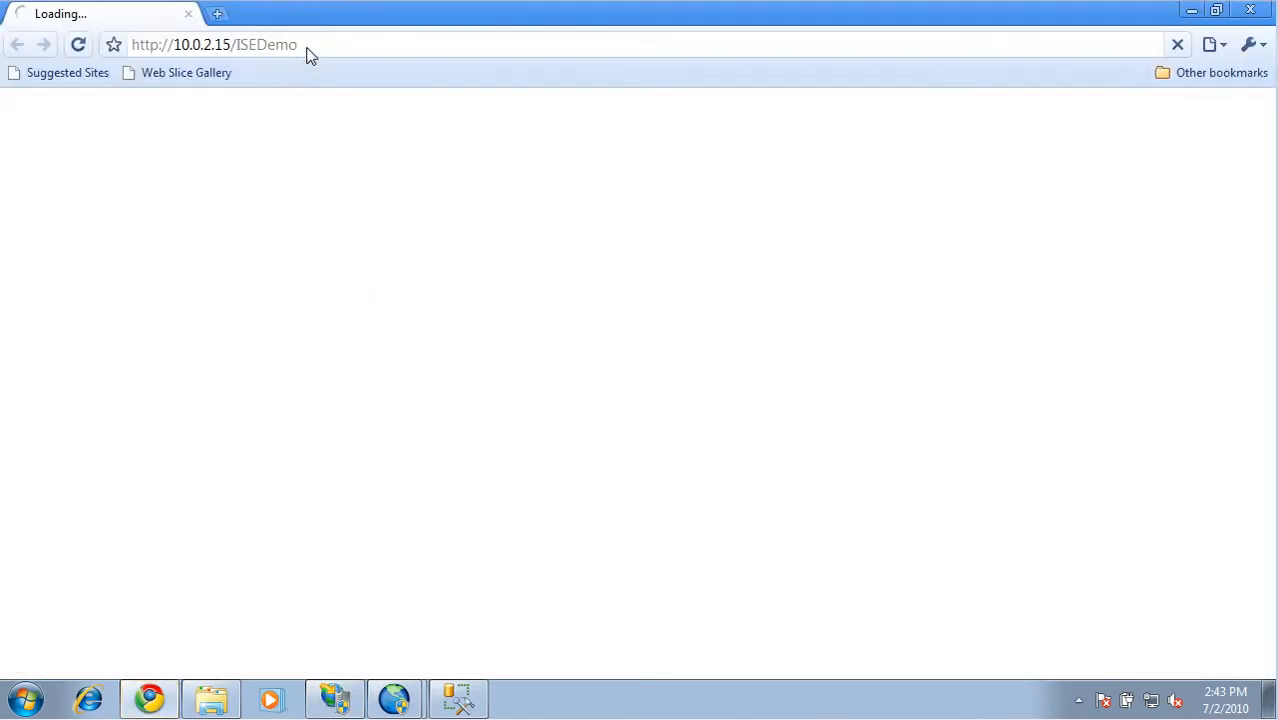
{"action": "left_click_drag", "start_coordinate": [298, 47], "coordinate": [88, 50]}
{"action": "key", "text": "ctrl+c"}
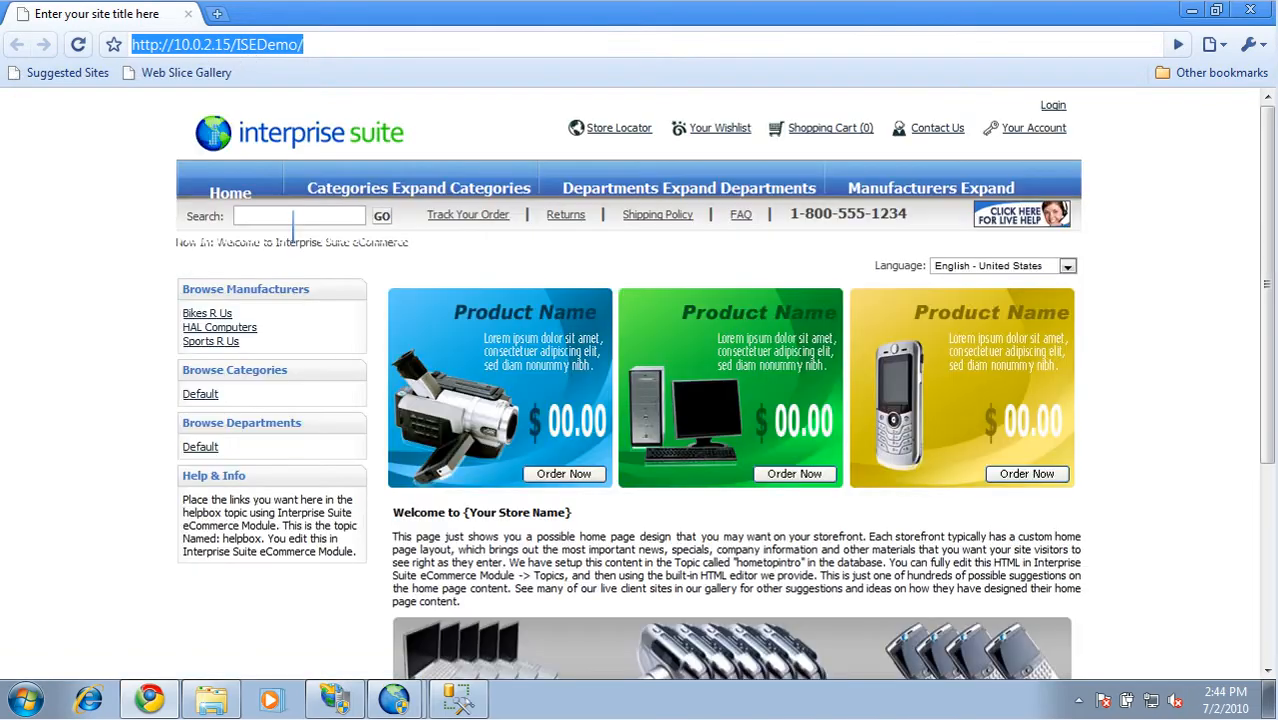
{"action": "left_click", "coordinate": [1191, 10]}
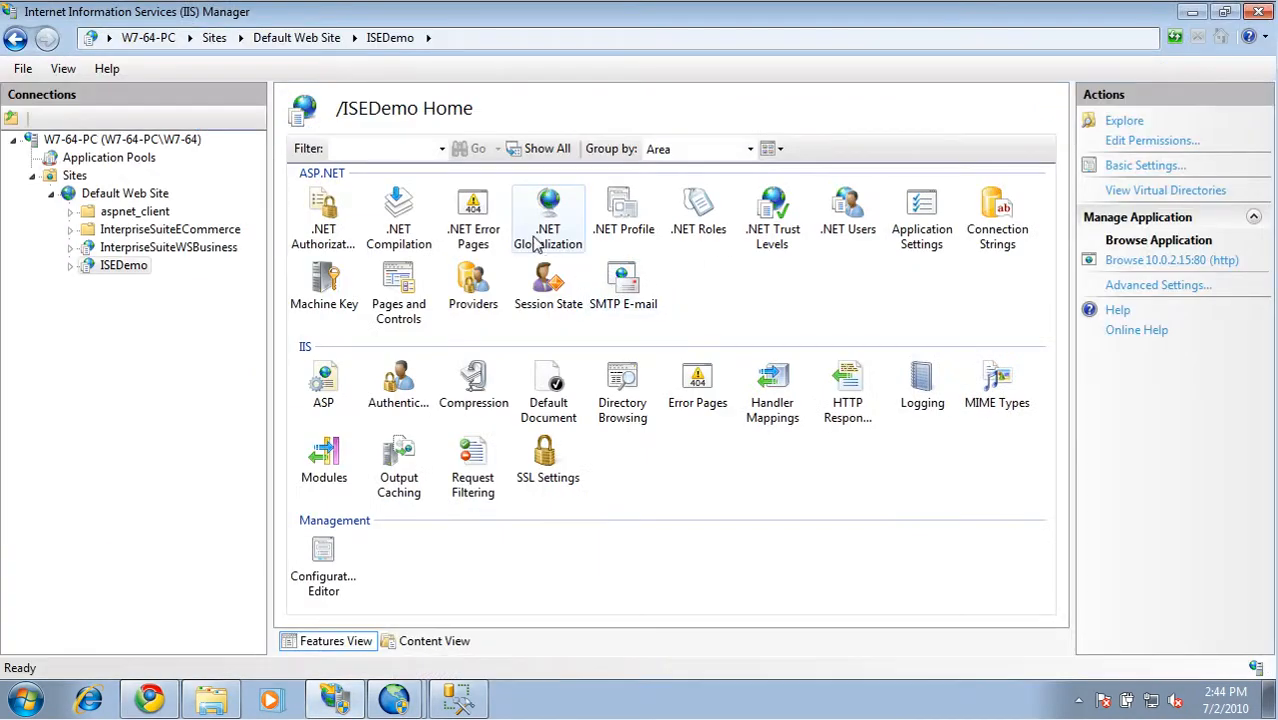
{"action": "mouse_move", "coordinate": [394, 698]}
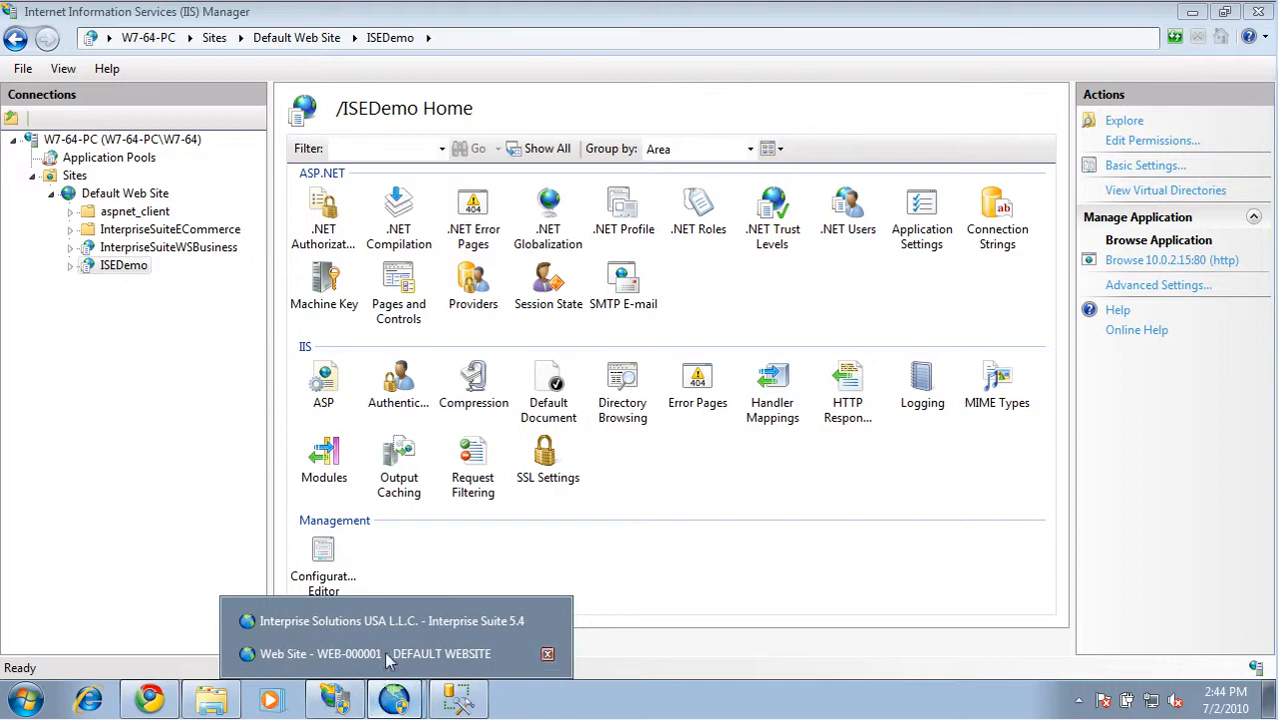
{"action": "left_click", "coordinate": [390, 655]}
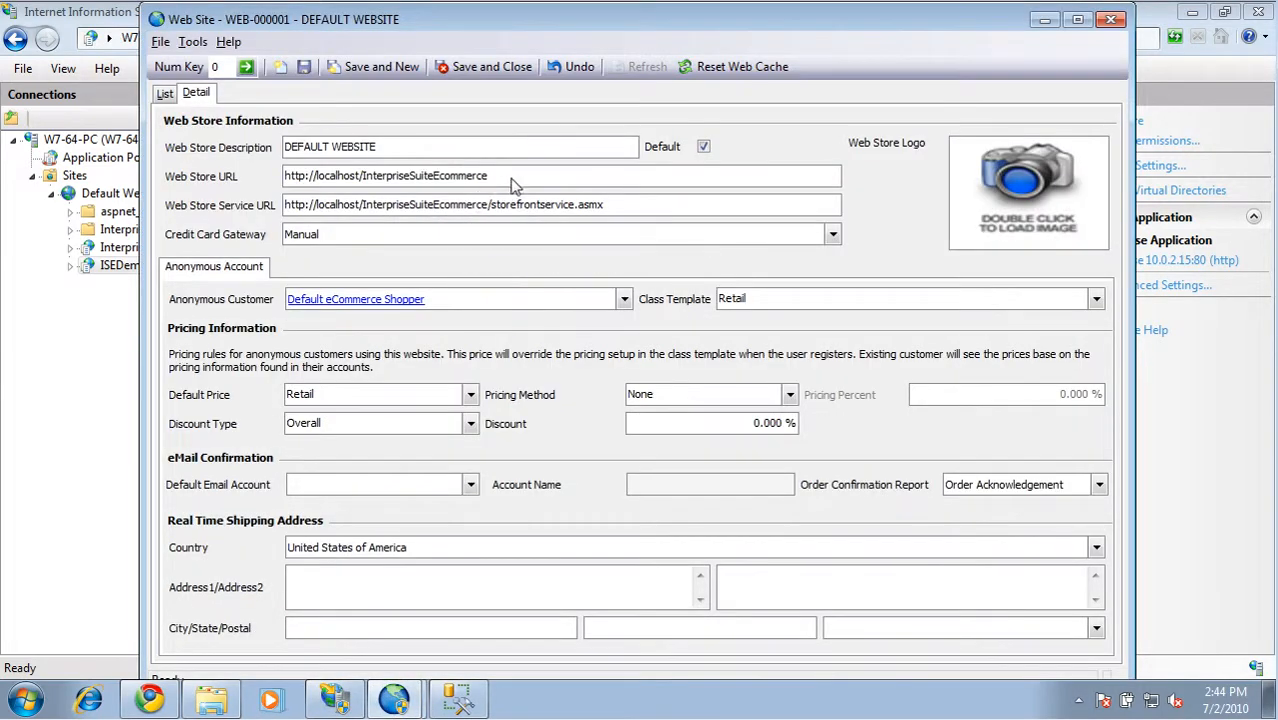
{"action": "left_click_drag", "start_coordinate": [489, 177], "coordinate": [238, 182]}
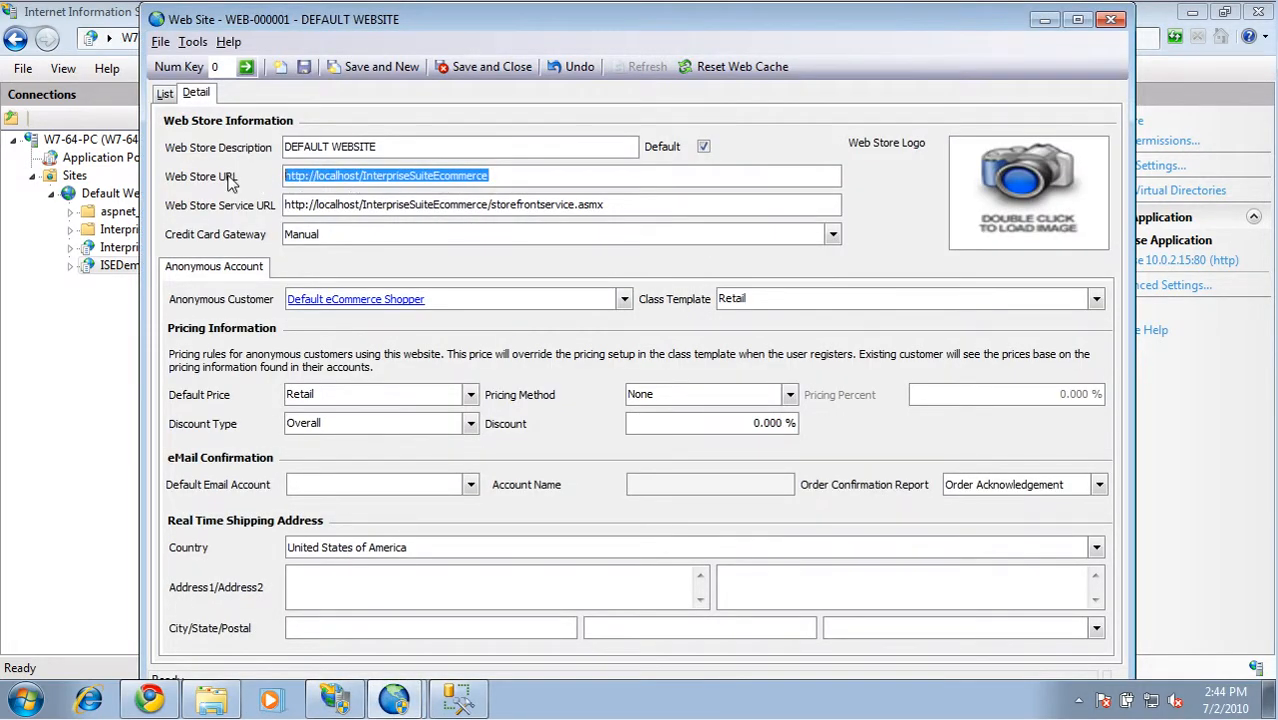
{"action": "key", "text": "ctrl+v"}
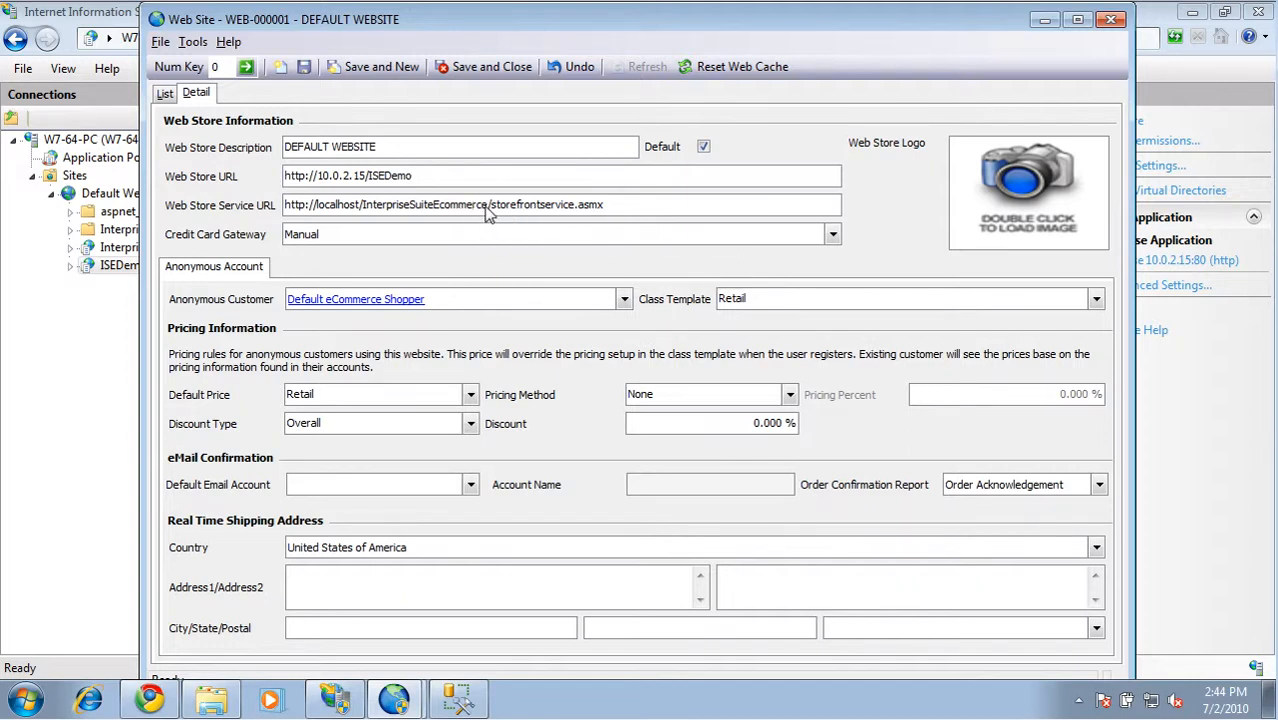
{"action": "left_click_drag", "start_coordinate": [489, 213], "coordinate": [266, 213]}
{"action": "key", "text": "ctrl+v"}
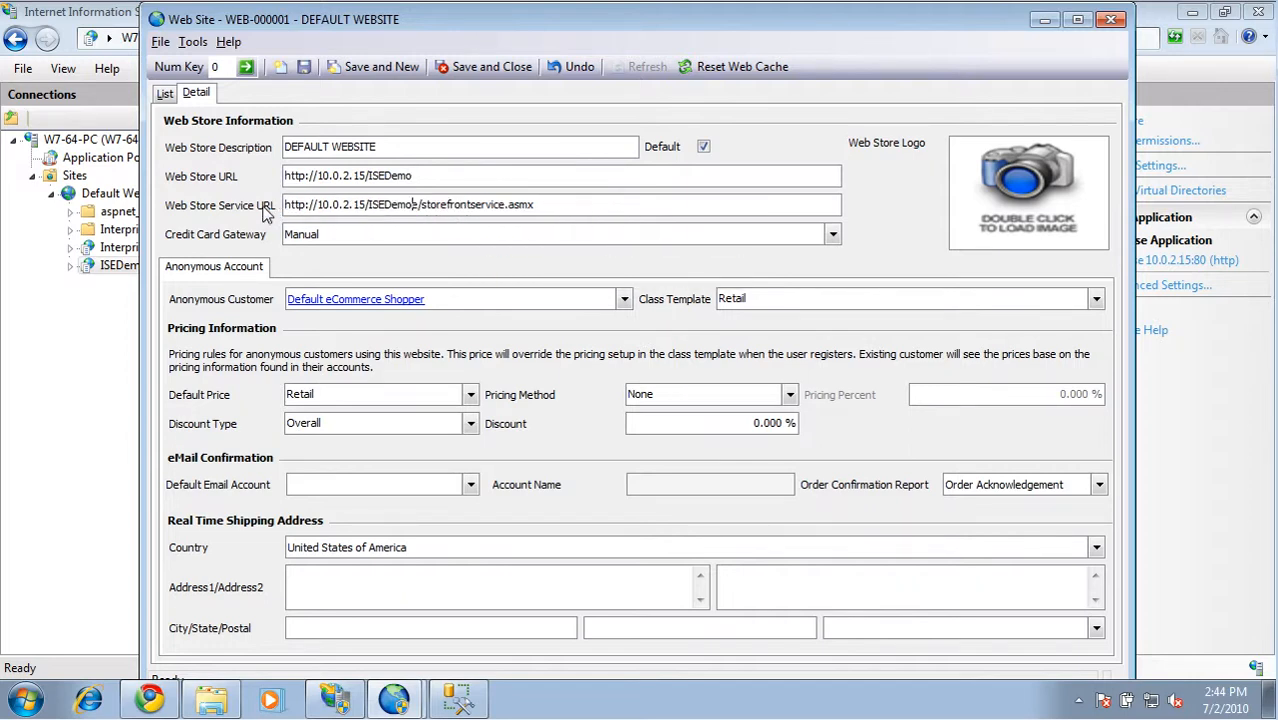
{"action": "key", "text": "Delete"}
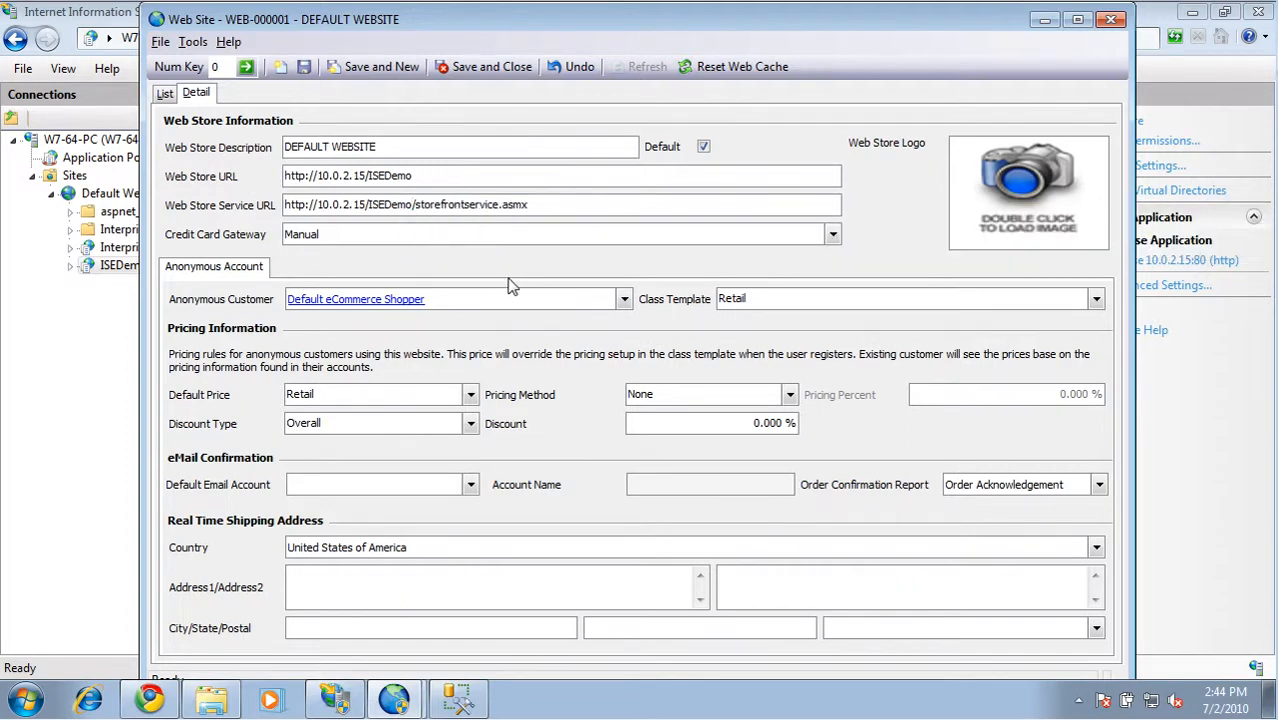
{"action": "left_click", "coordinate": [475, 70]}
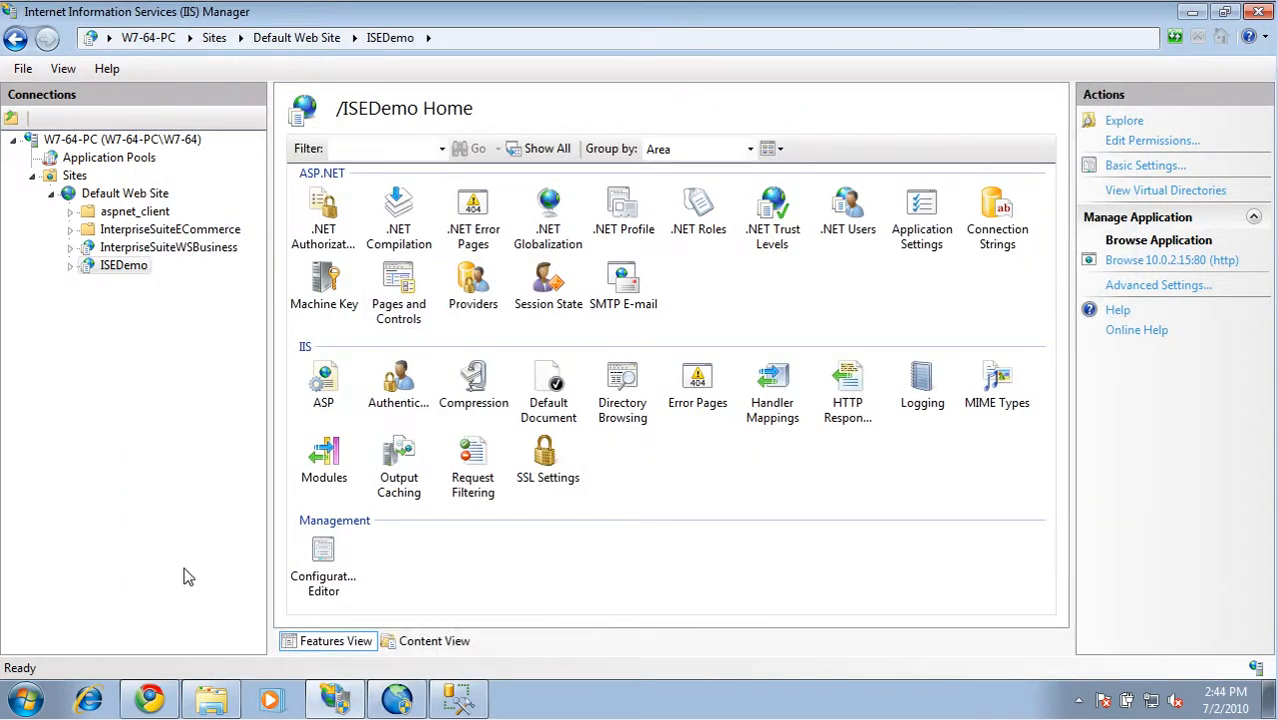
Find the 100 Frame stock item in Interprise Suite and check the XML packages available in its web options for WEB-000001
{"action": "left_click", "coordinate": [385, 701]}
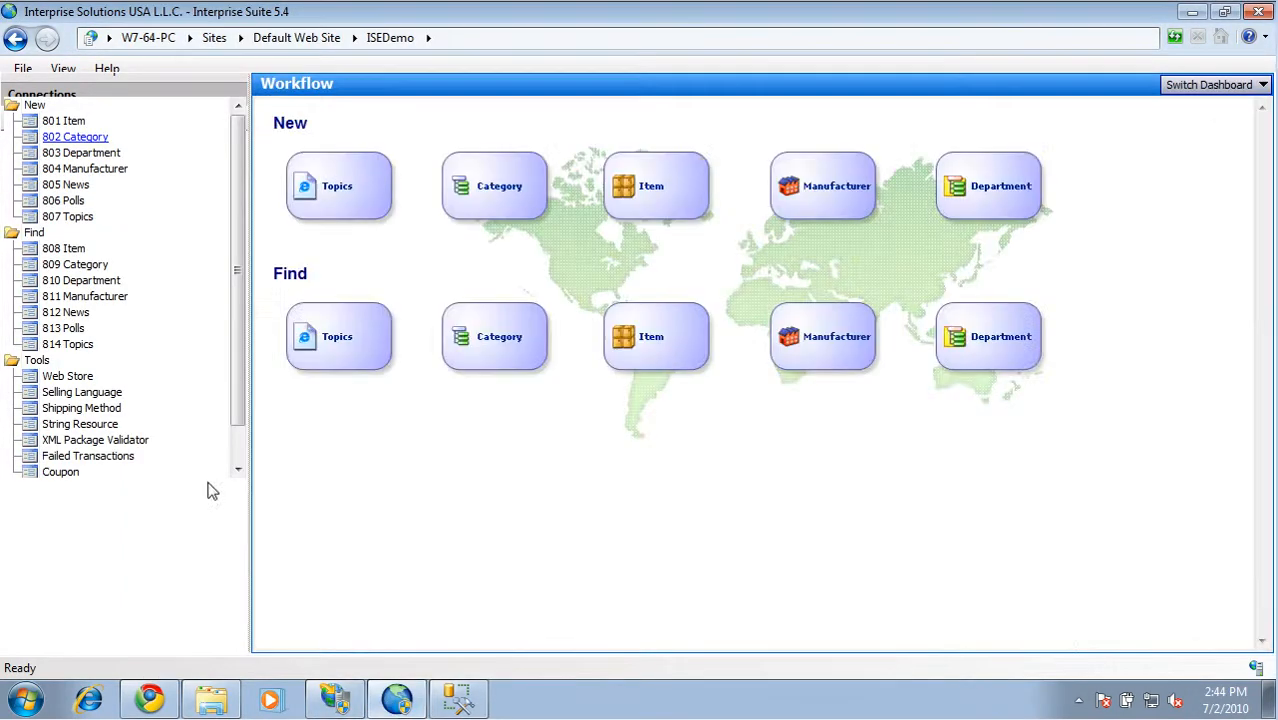
{"action": "left_click", "coordinate": [72, 250]}
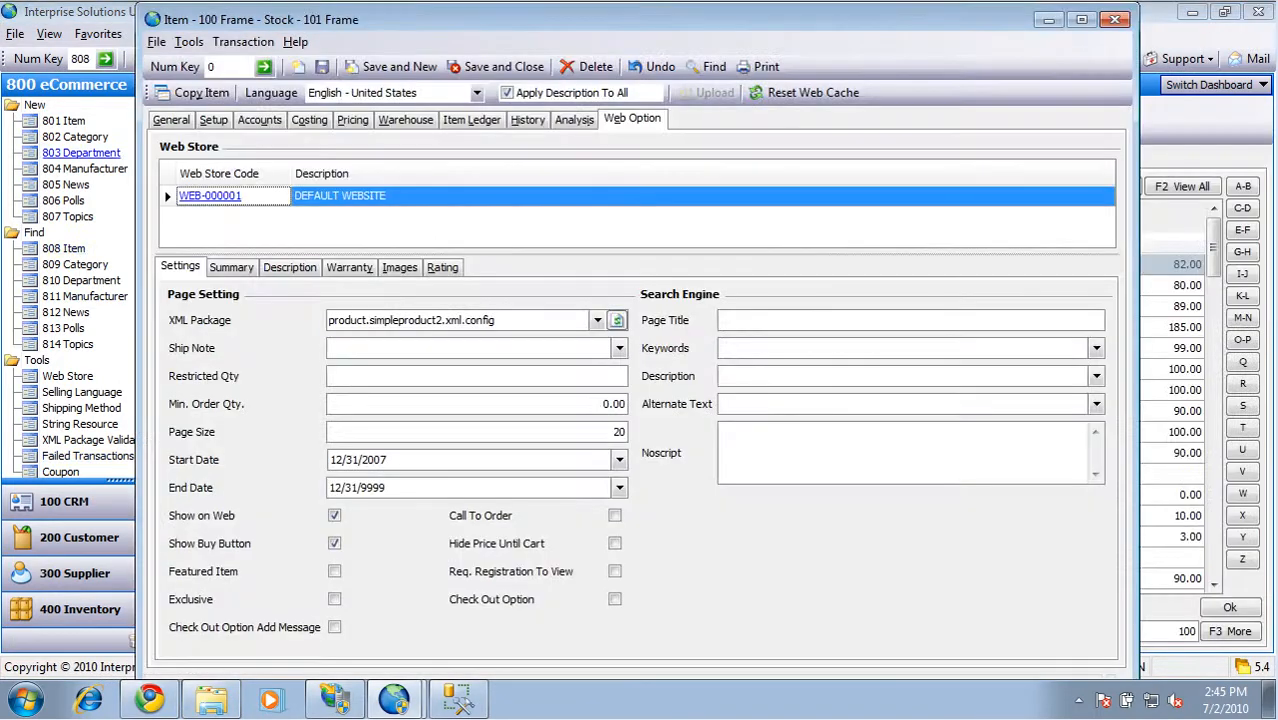
{"action": "left_click", "coordinate": [599, 324]}
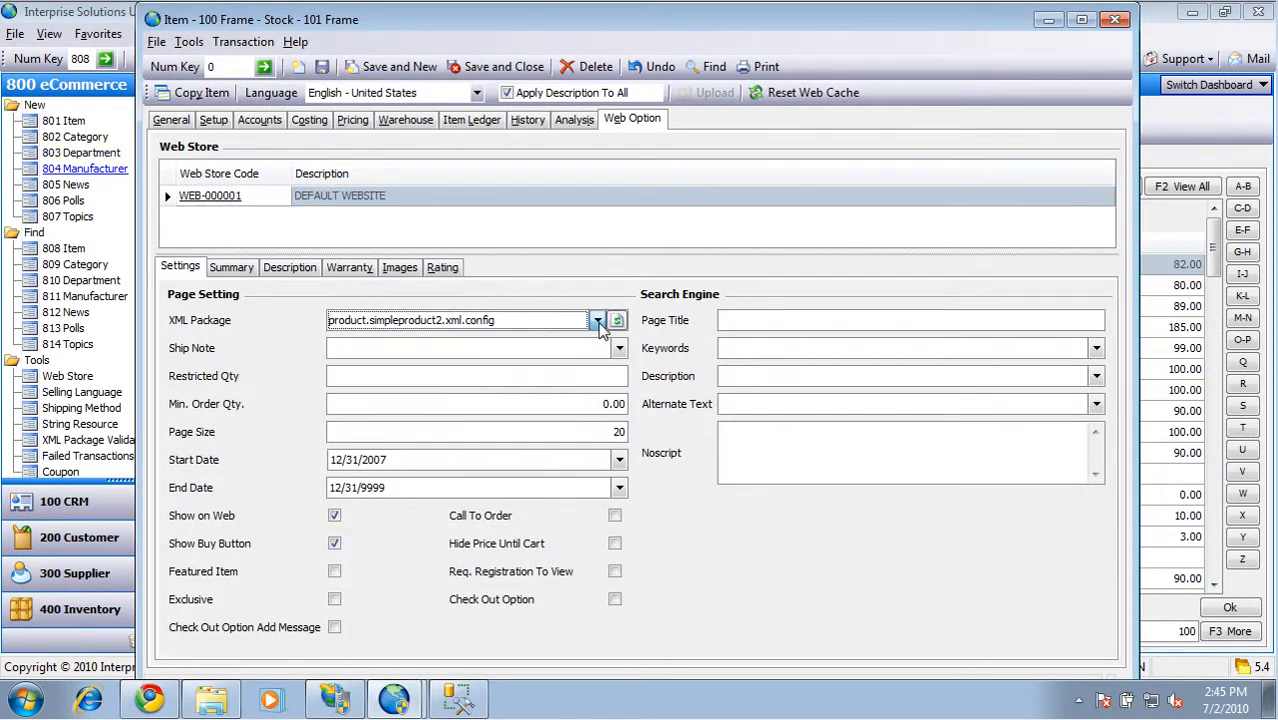
{"action": "left_click", "coordinate": [597, 322]}
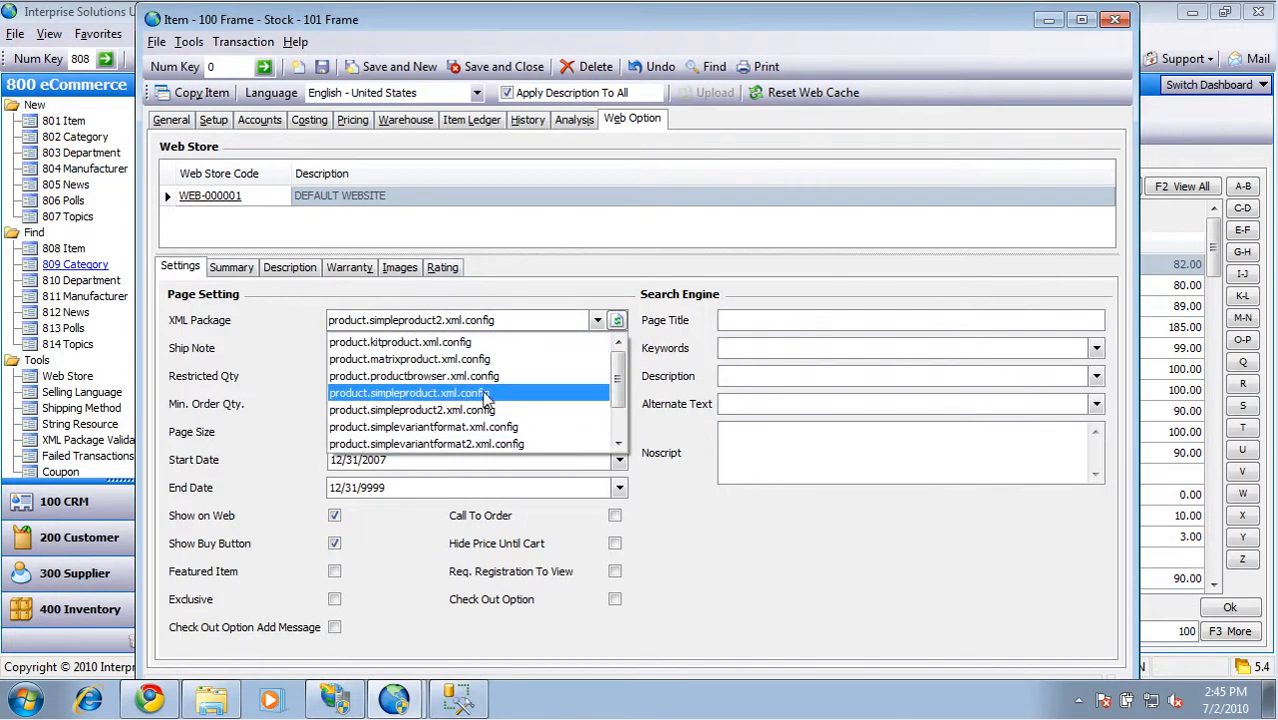
{"action": "left_click", "coordinate": [555, 293]}
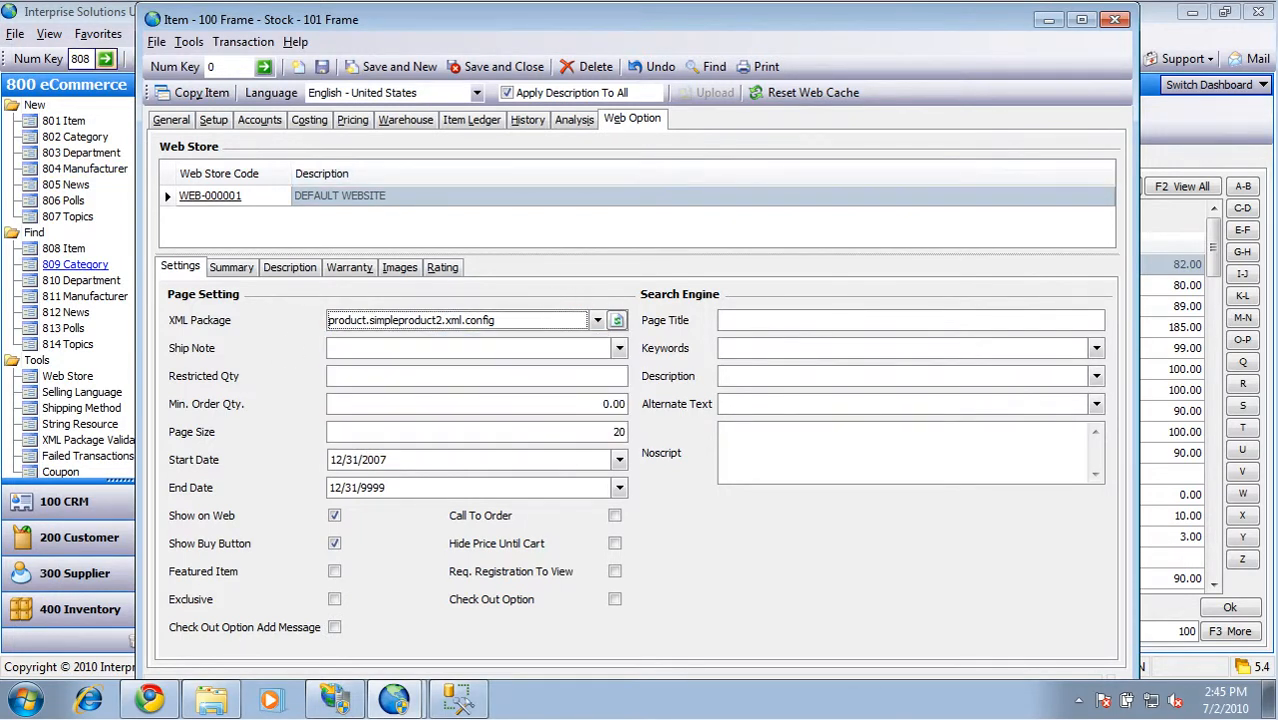